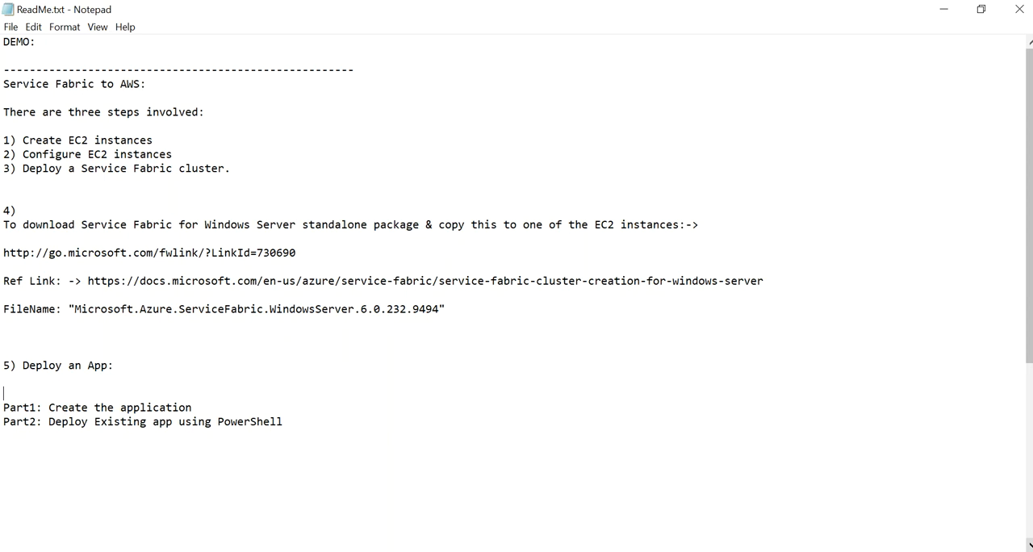
# Switch to the AWS console in the browser and set the region to US East (N. Virginia).
pyautogui.click(504, 551)
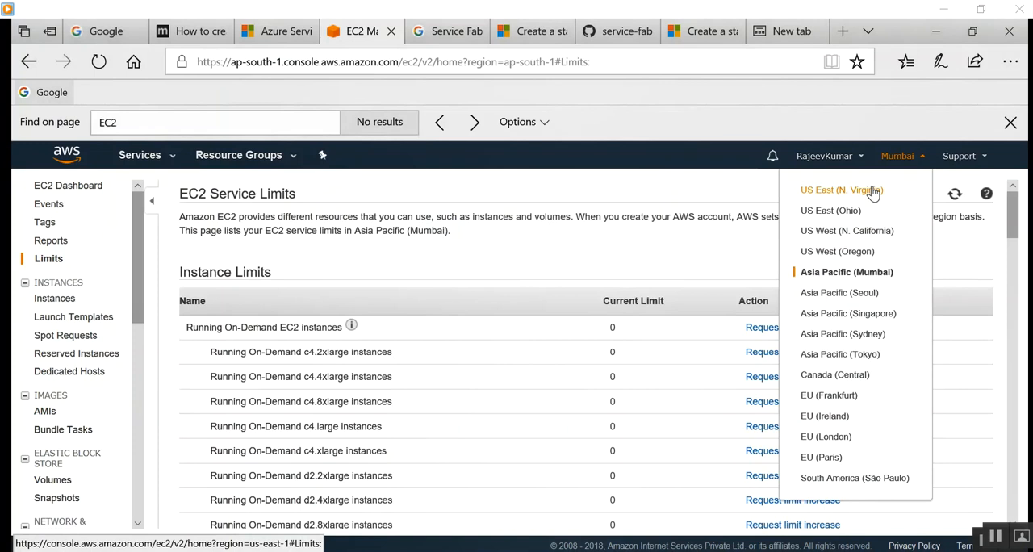
pyautogui.moveTo(689, 401)
pyautogui.click(517, 540)
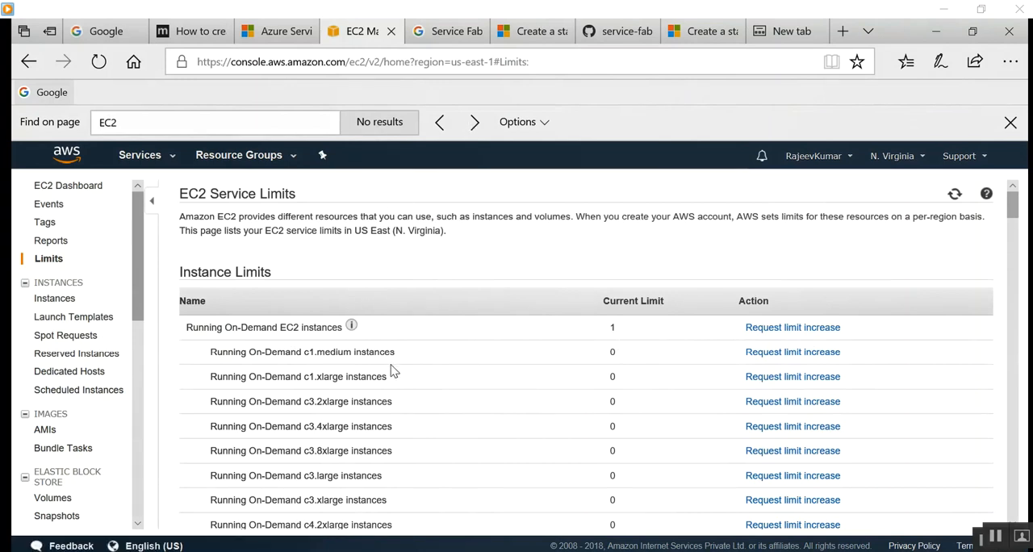
# Open the EC2 service's instances list and start launching a new instance.
pyautogui.click(145, 155)
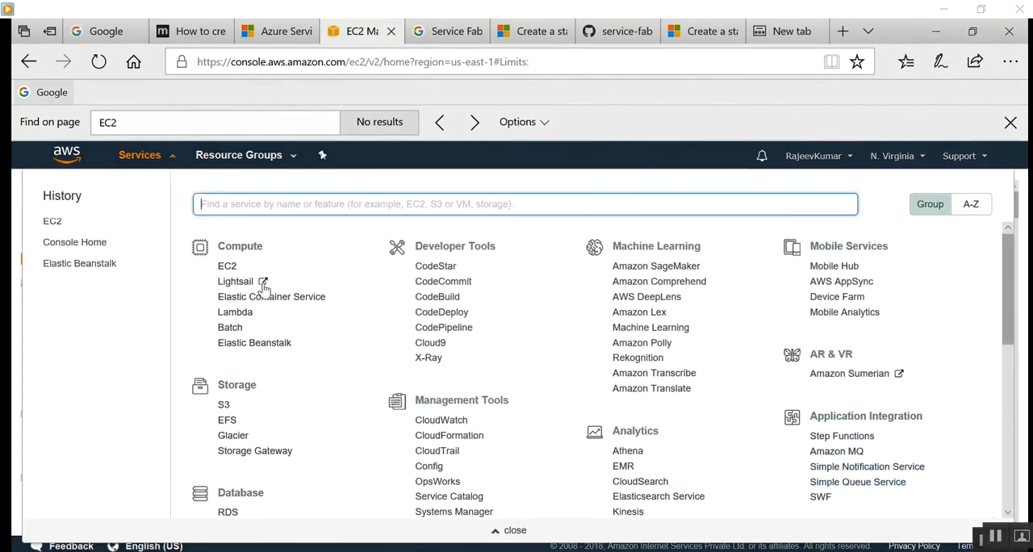
pyautogui.click(231, 267)
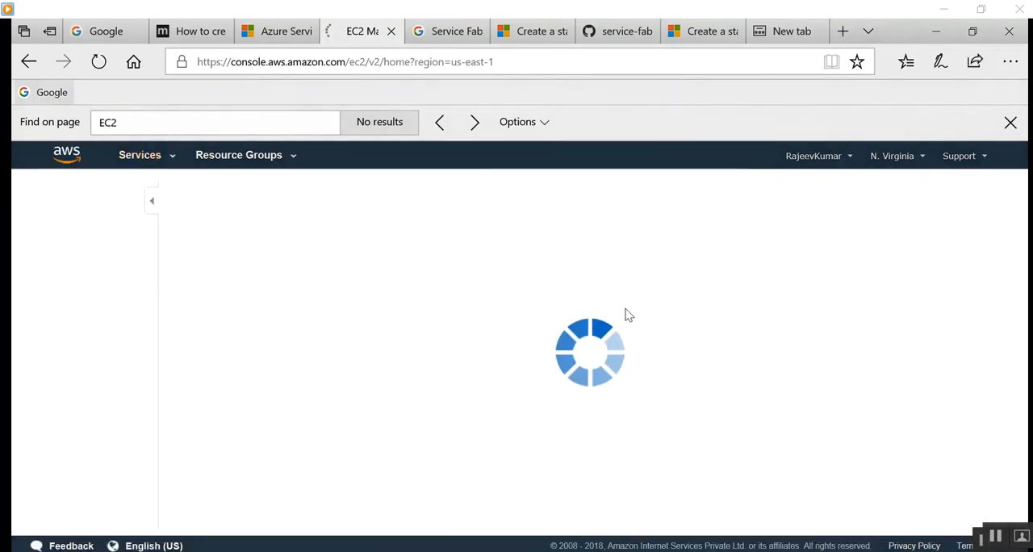
pyautogui.click(223, 233)
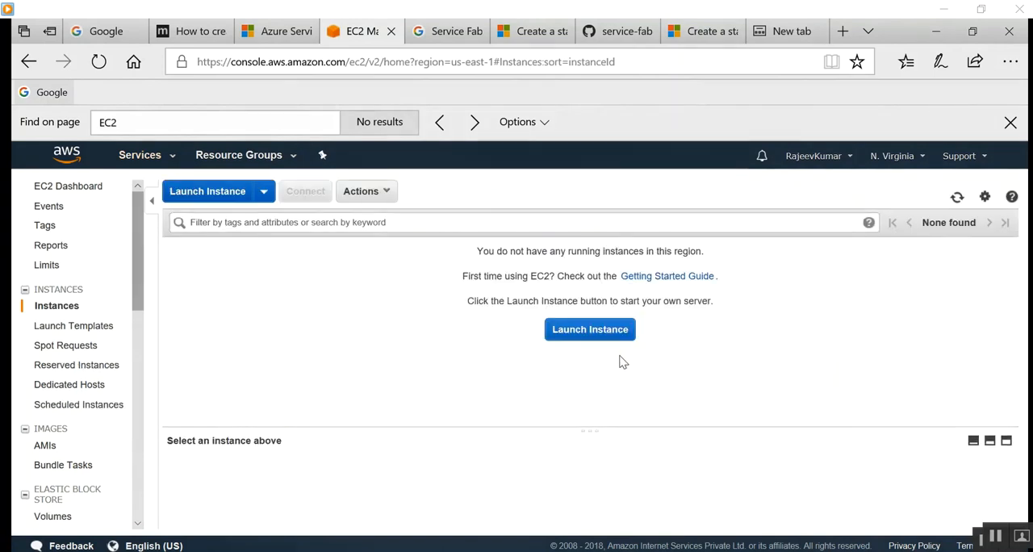
pyautogui.click(602, 333)
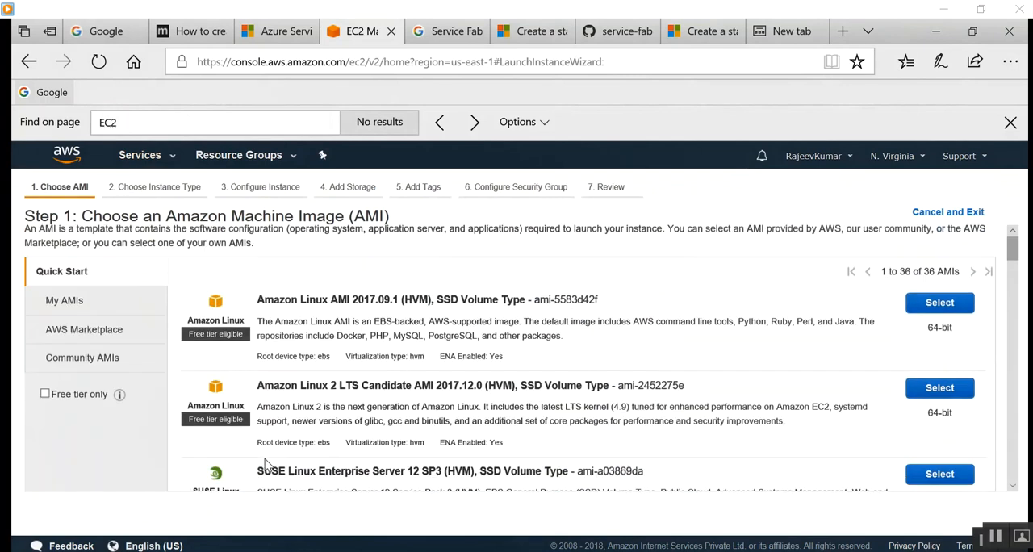
# Restrict the machine images to free tier only and select the Microsoft Windows Server 2016 Base AMI.
pyautogui.click(45, 397)
pyautogui.scroll(-3, 605, 374)
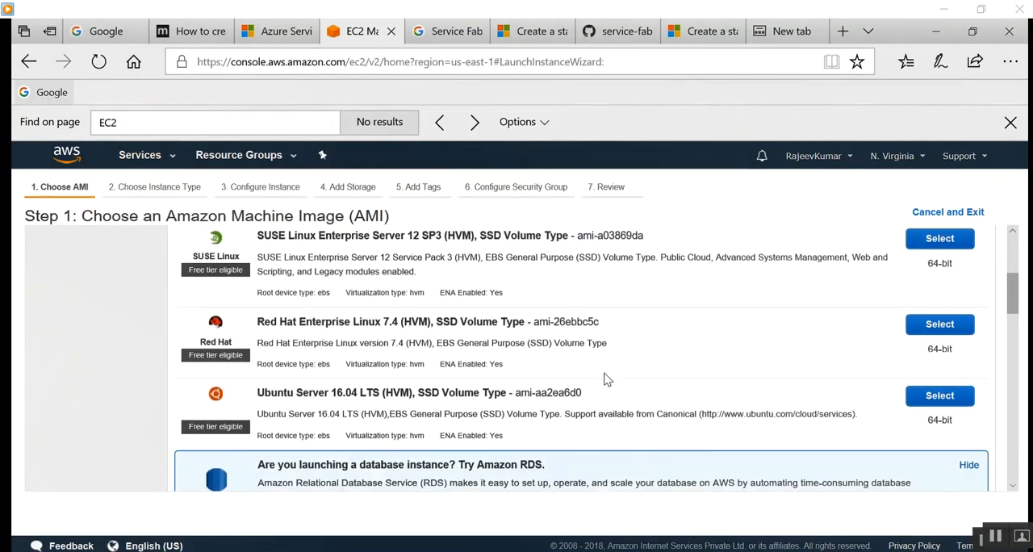
pyautogui.scroll(1, 532, 364)
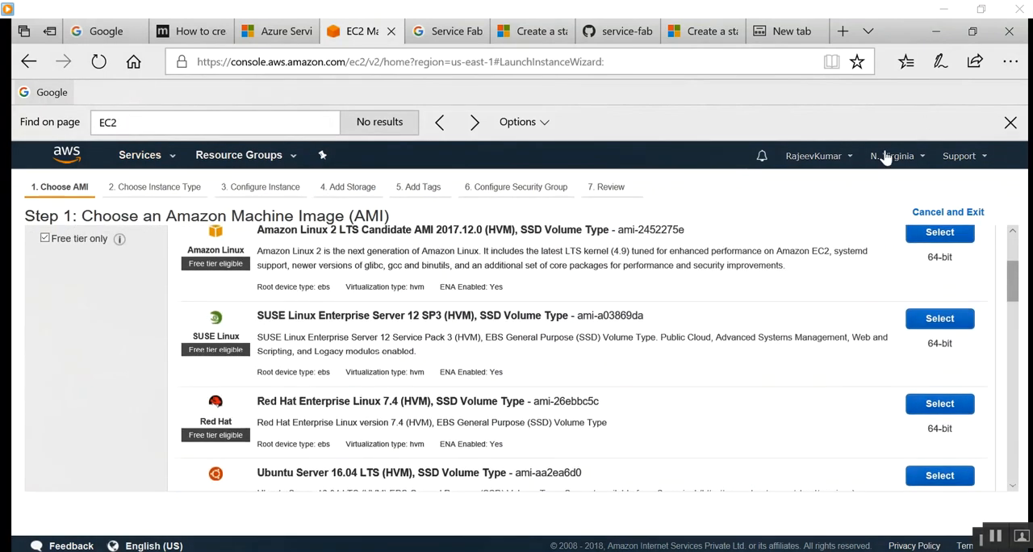
pyautogui.scroll(-3, 375, 396)
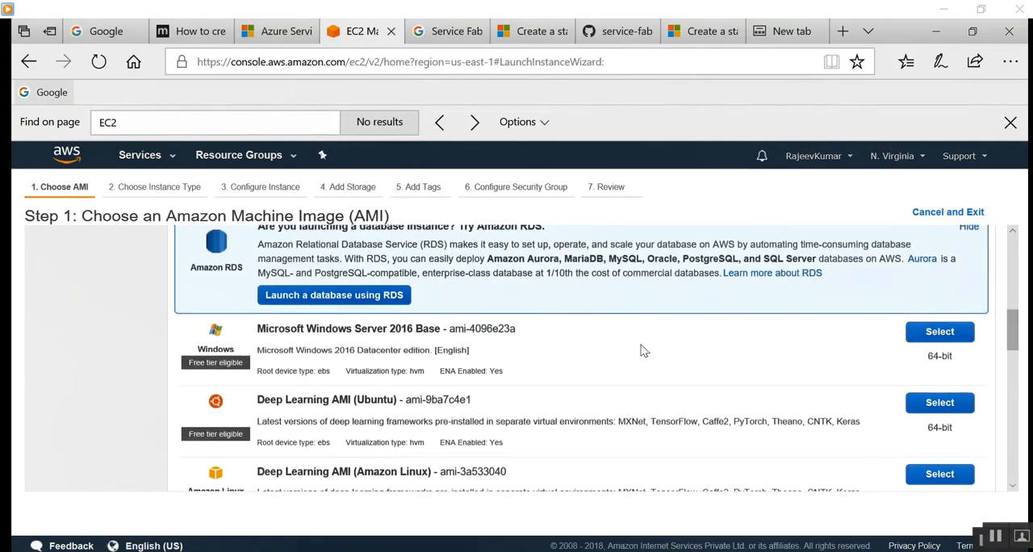
pyautogui.click(931, 337)
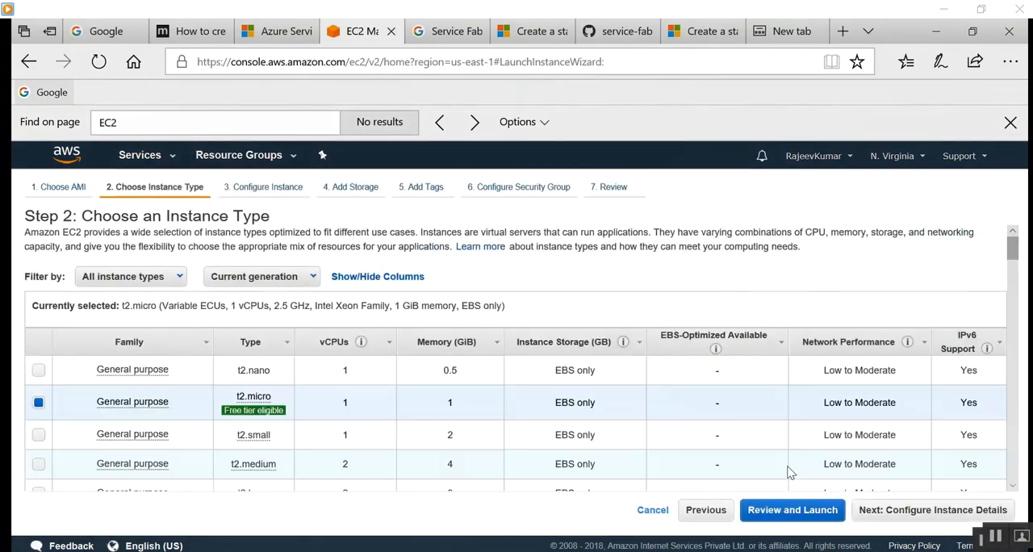
# Accept the t2.micro instance type, default instance details and 30 GiB root storage, and proceed to the tags.
pyautogui.click(949, 517)
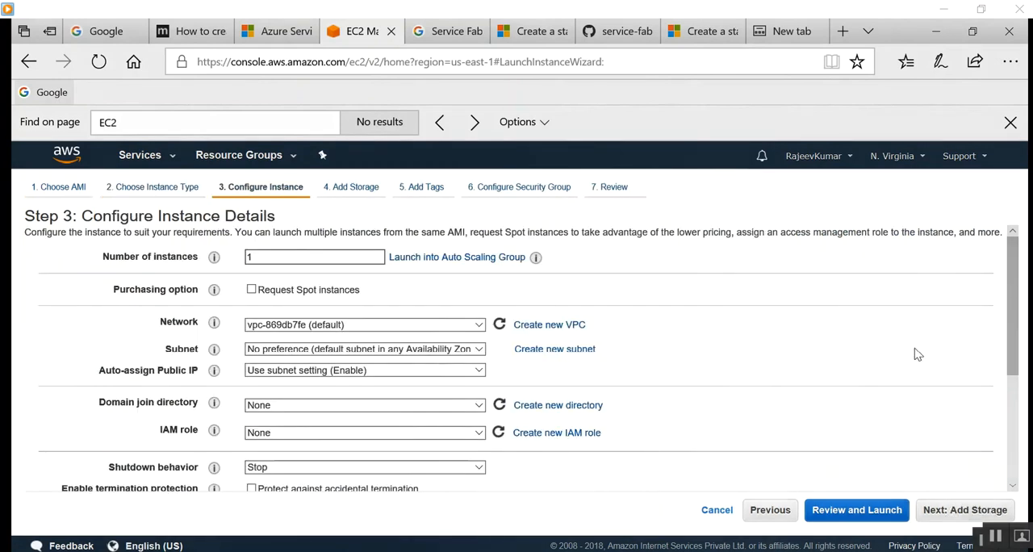
pyautogui.scroll(-3, 831, 325)
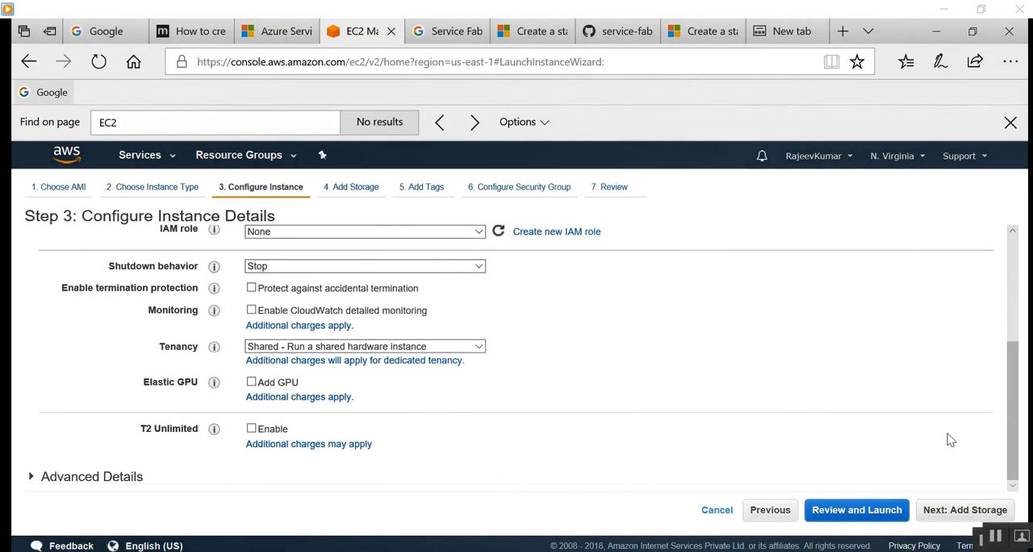
pyautogui.click(968, 516)
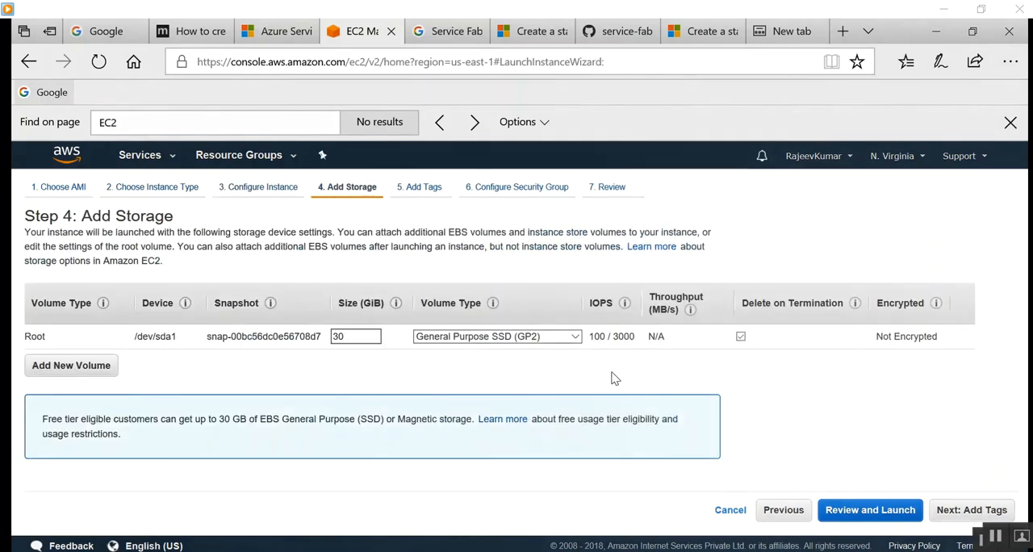
pyautogui.click(982, 514)
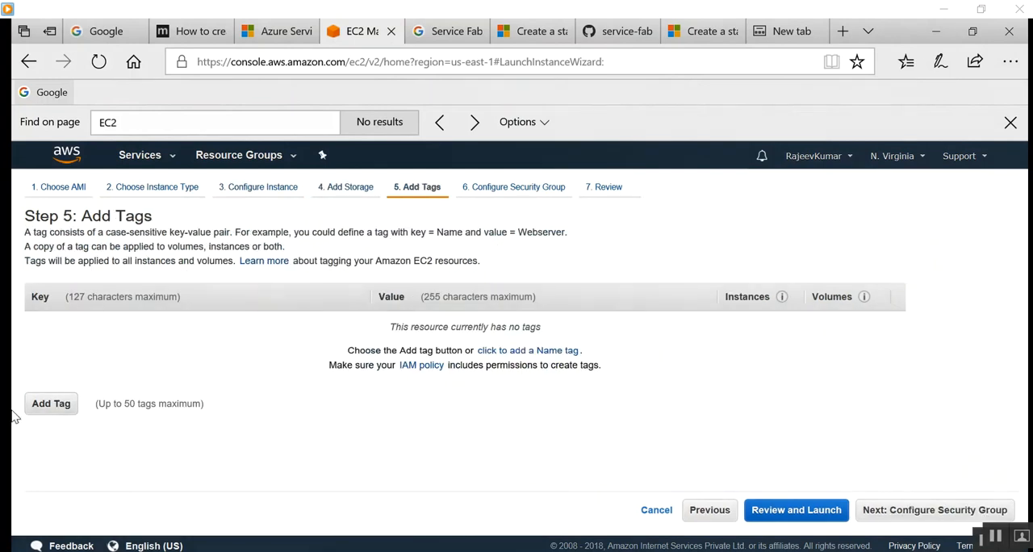
# Add a tag with key Name and value Service-Fabric, and continue to the security group configuration.
pyautogui.click(53, 406)
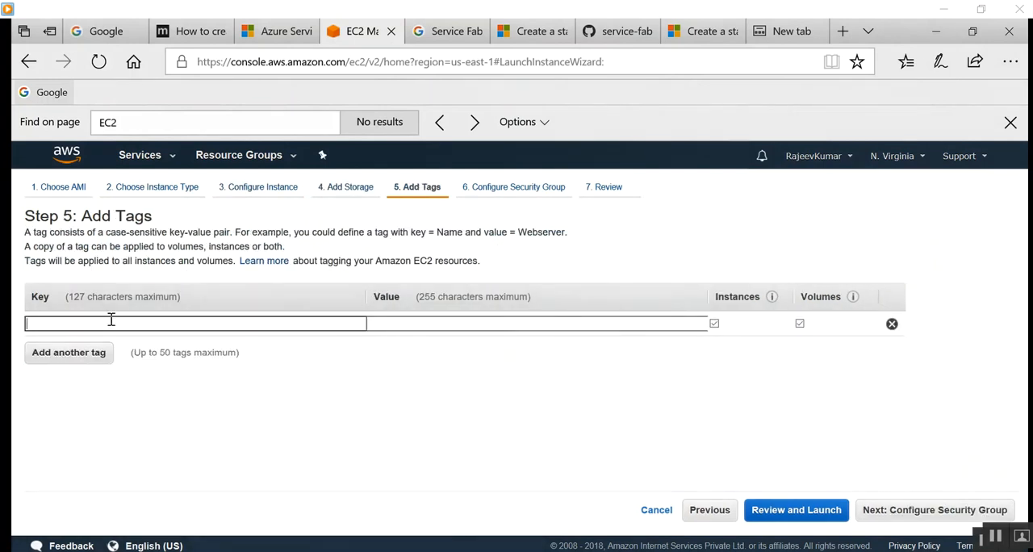
pyautogui.write('Name')
pyautogui.press('Tab')
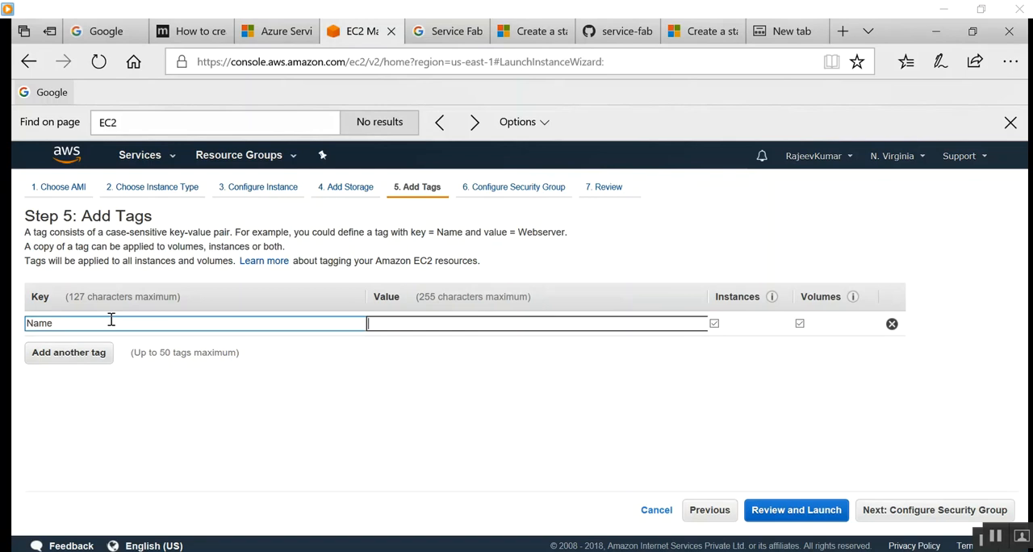
pyautogui.write('Service-Fabric')
pyautogui.click(938, 510)
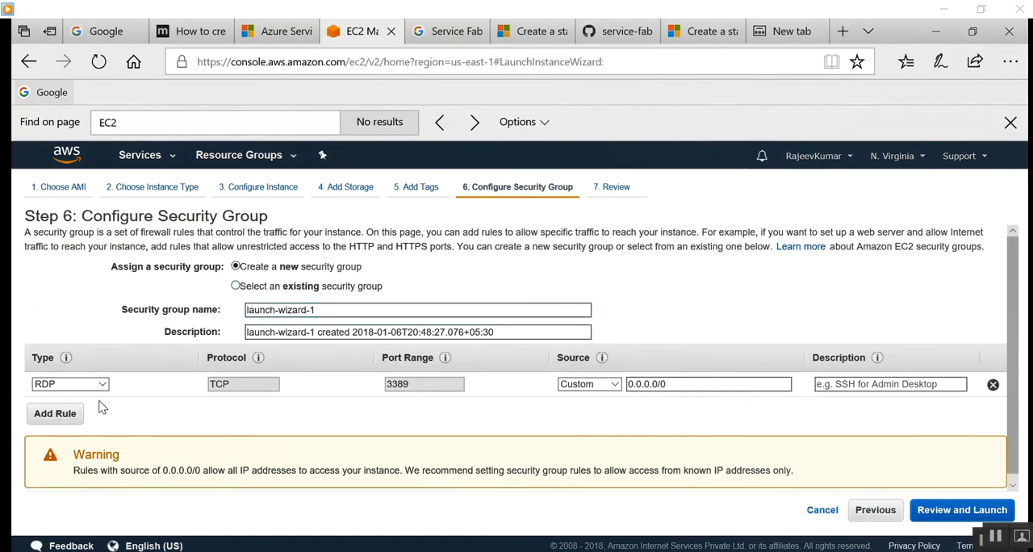
# Set the source of the new security group's RDP rule to Anywhere and proceed to the launch review.
pyautogui.click(964, 510)
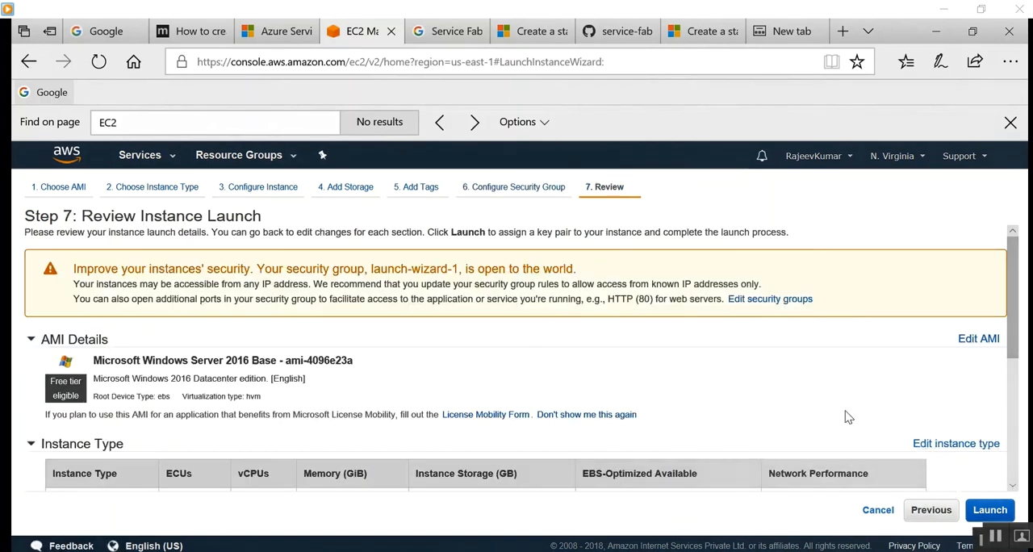
pyautogui.click(931, 510)
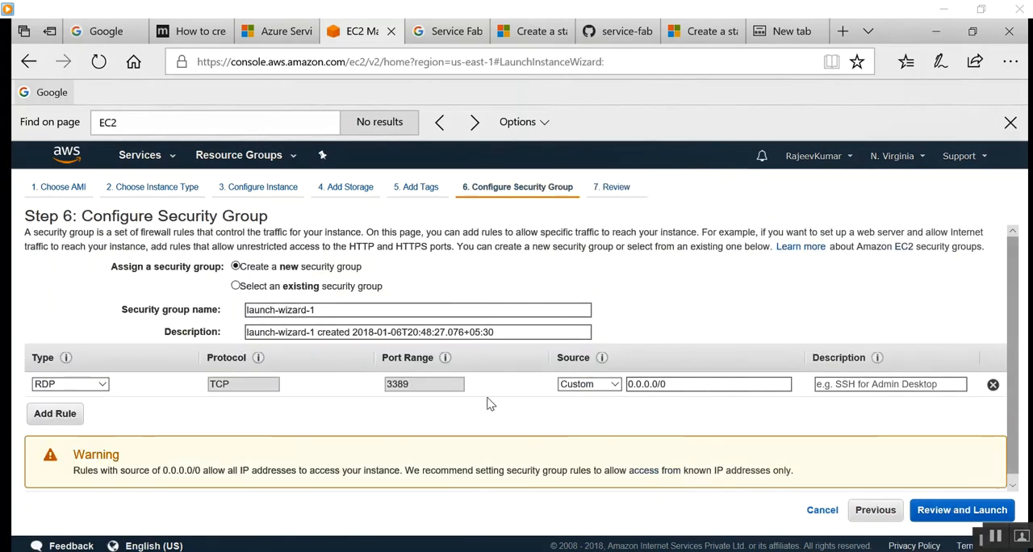
pyautogui.click(613, 385)
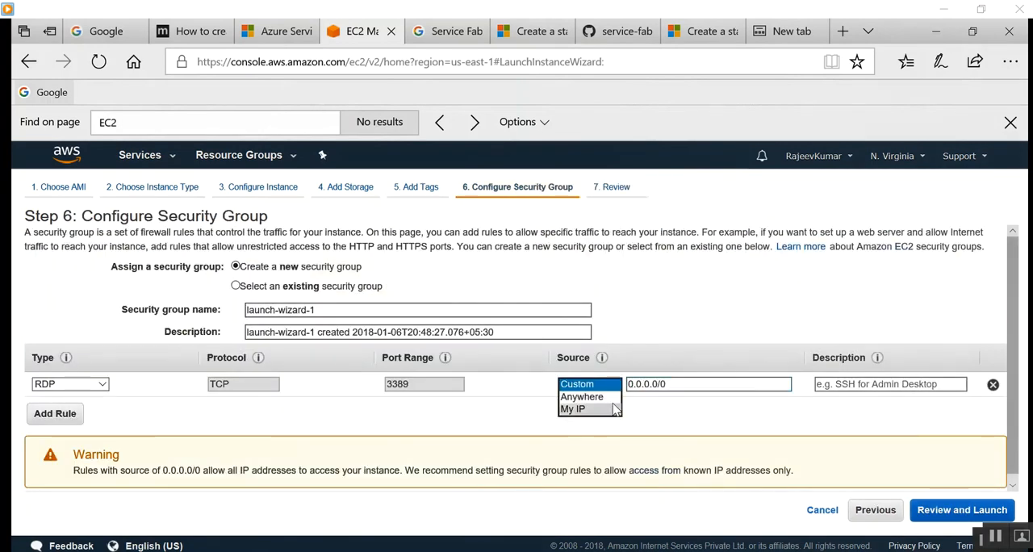
pyautogui.click(609, 401)
pyautogui.click(610, 397)
pyautogui.click(990, 510)
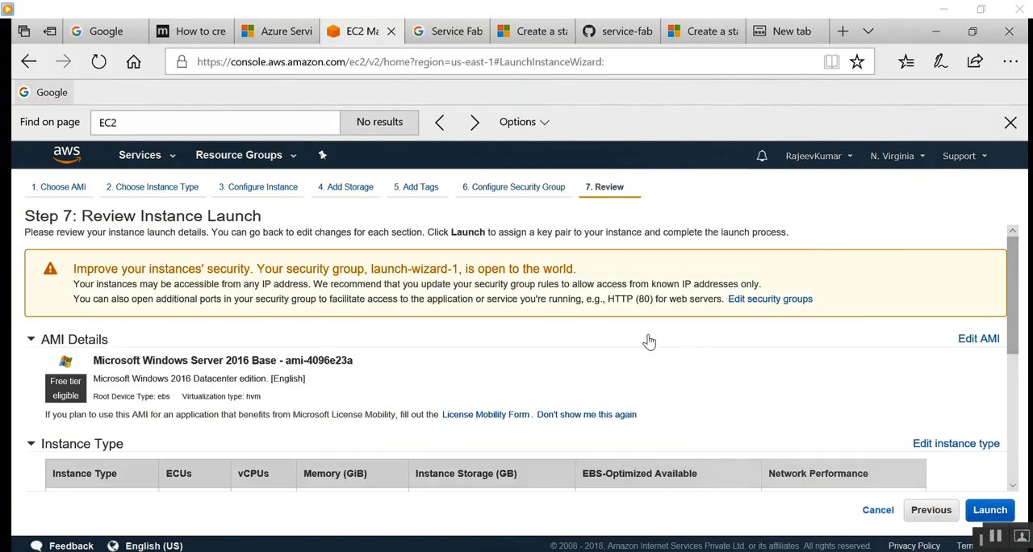
# Review the AMI, instance type and security group summary, and proceed to the key pair selection for launching.
pyautogui.scroll(-5, 593, 427)
pyautogui.scroll(1, 594, 428)
pyautogui.scroll(-1, 598, 431)
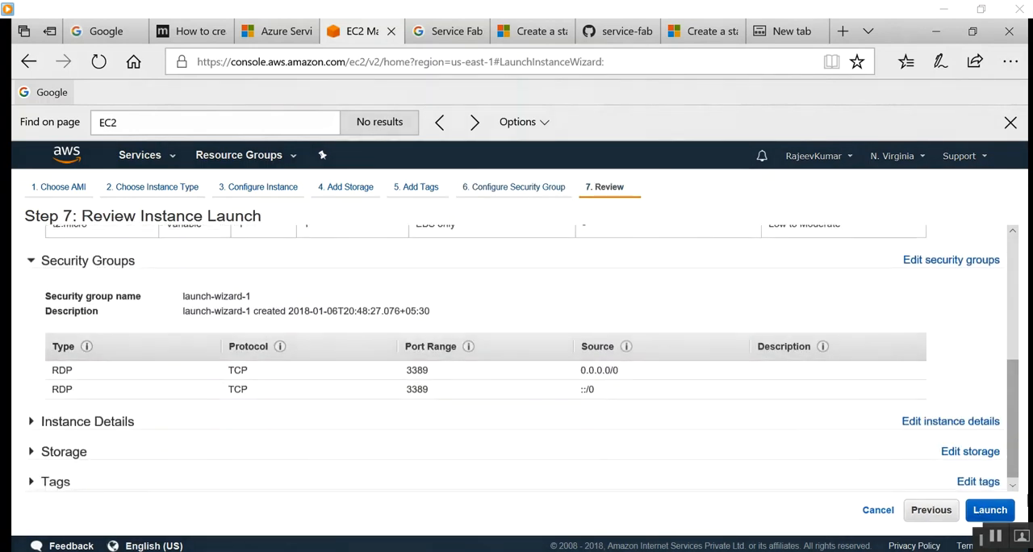
pyautogui.click(991, 510)
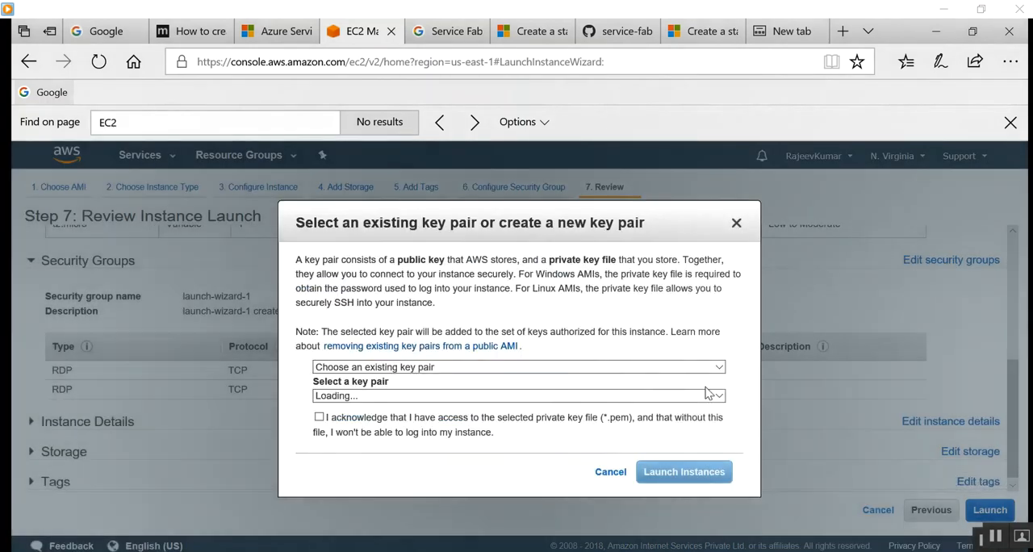
# Create a new key pair named key-pair-01 and request the download of its private key file.
pyautogui.click(472, 366)
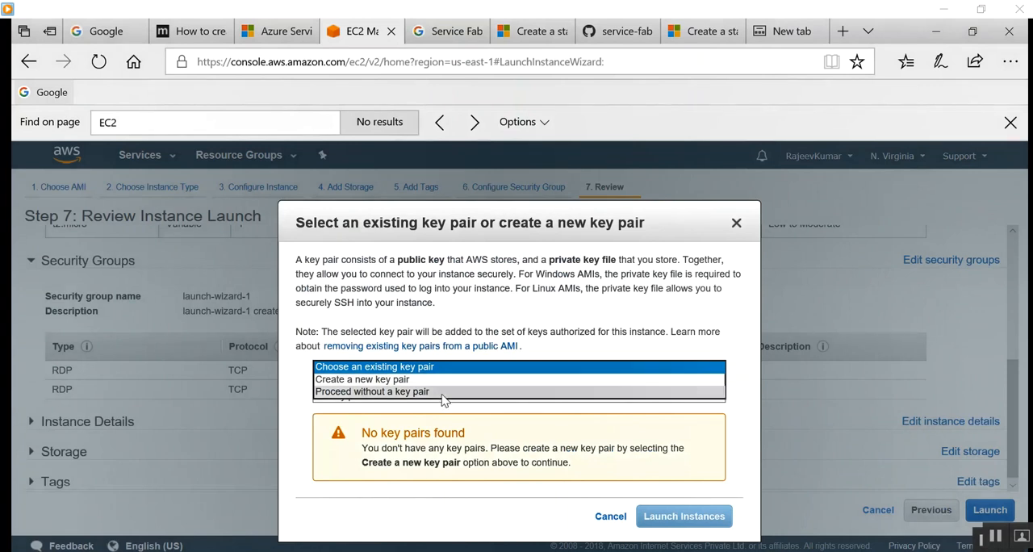
pyautogui.click(442, 379)
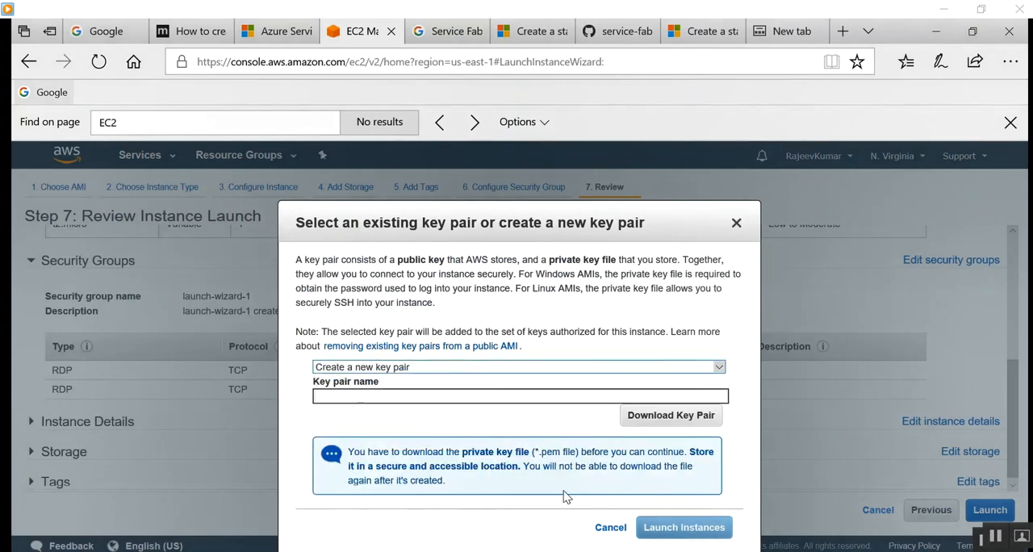
pyautogui.click(663, 416)
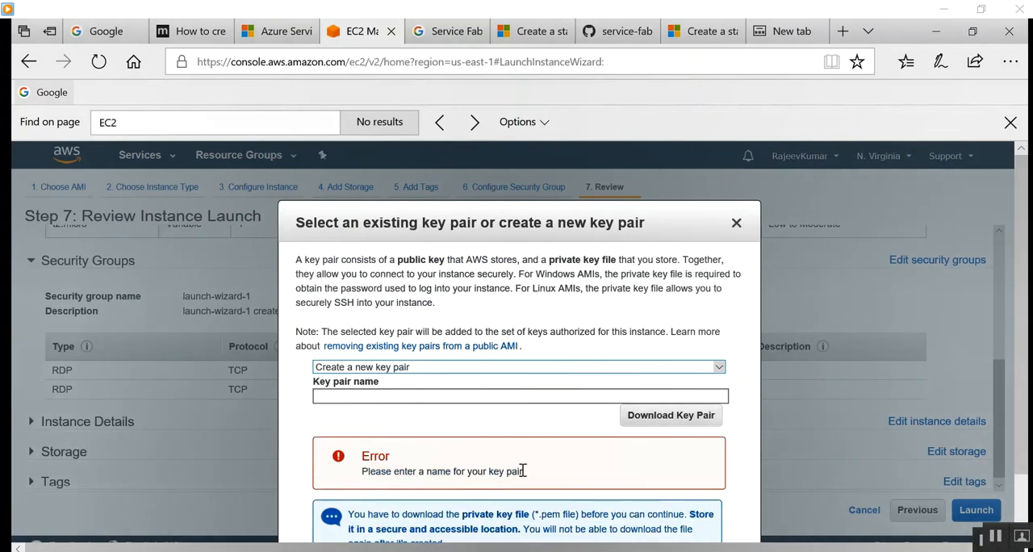
pyautogui.click(457, 396)
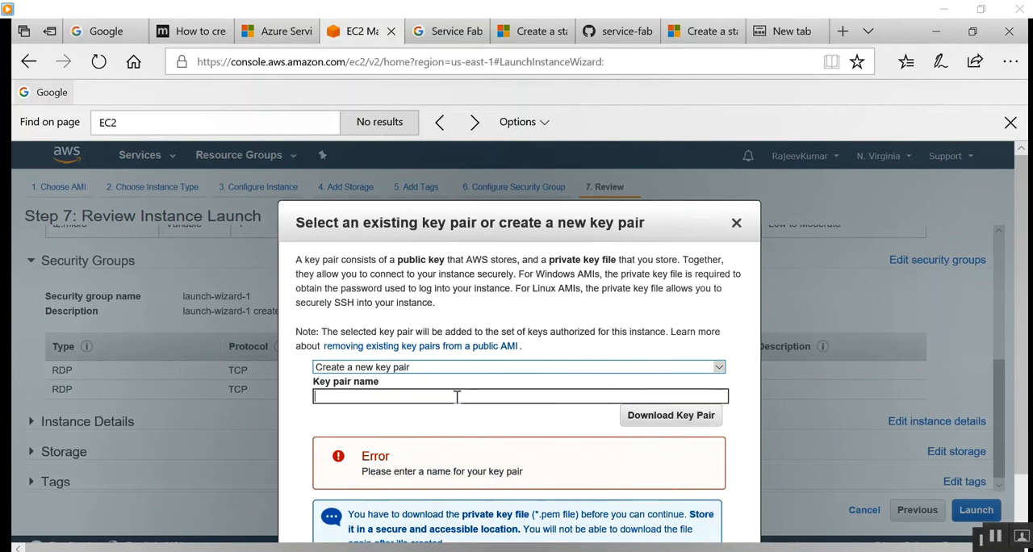
pyautogui.write('key')
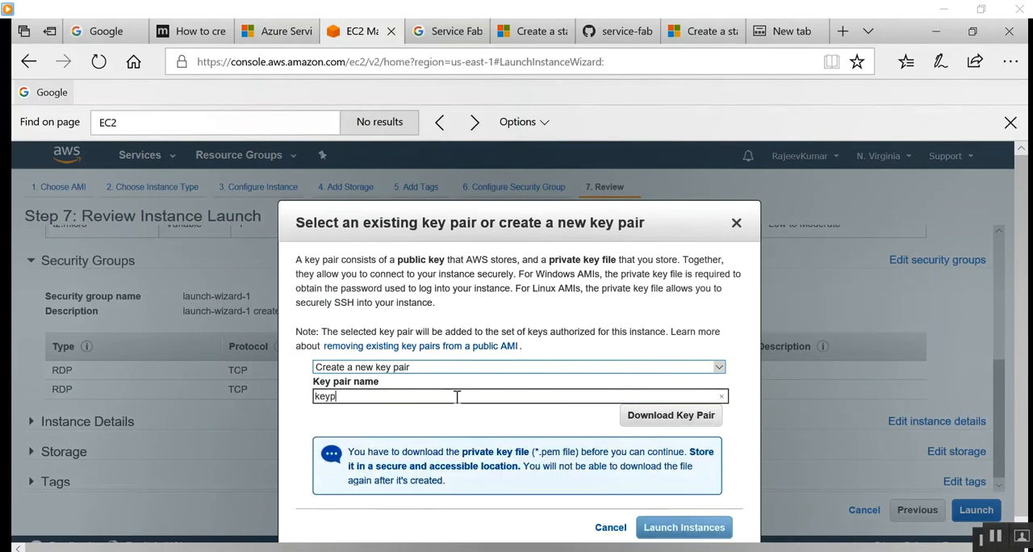
pyautogui.write('p')
pyautogui.press('Home')
pyautogui.write('-pair-fina')
pyautogui.press('BackSpace')
pyautogui.press('BackSpace')
pyautogui.press('BackSpace')
pyautogui.press('BackSpace')
pyautogui.press('BackSpace')
pyautogui.press('BackSpace')
pyautogui.press('BackSpace')
pyautogui.press('BackSpace')
pyautogui.press('BackSpace')
pyautogui.press('BackSpace')
pyautogui.click(645, 415)
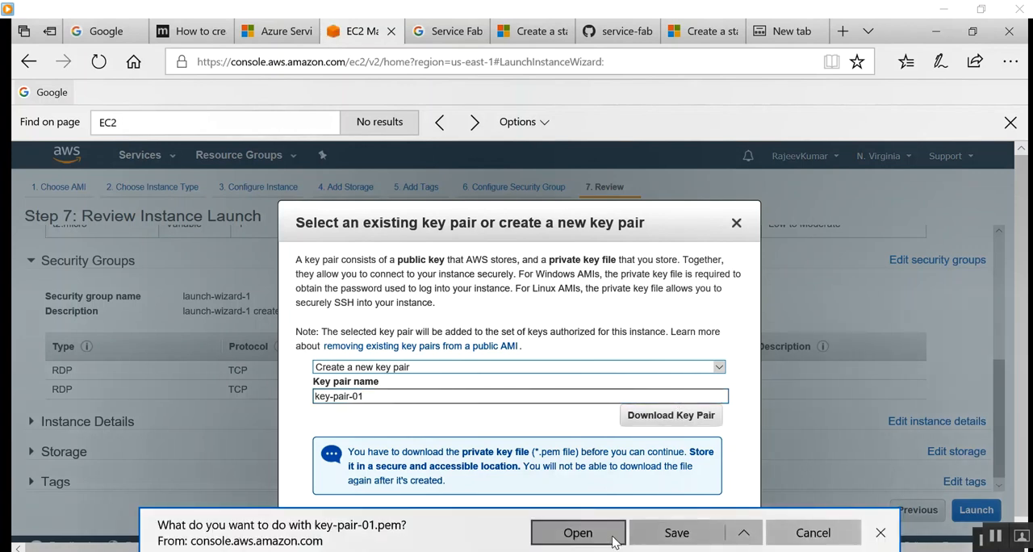
# Open the key-pair-01.pem file in WordPad, examine the private key text between its header and footer, and minimize the document.
pyautogui.click(691, 534)
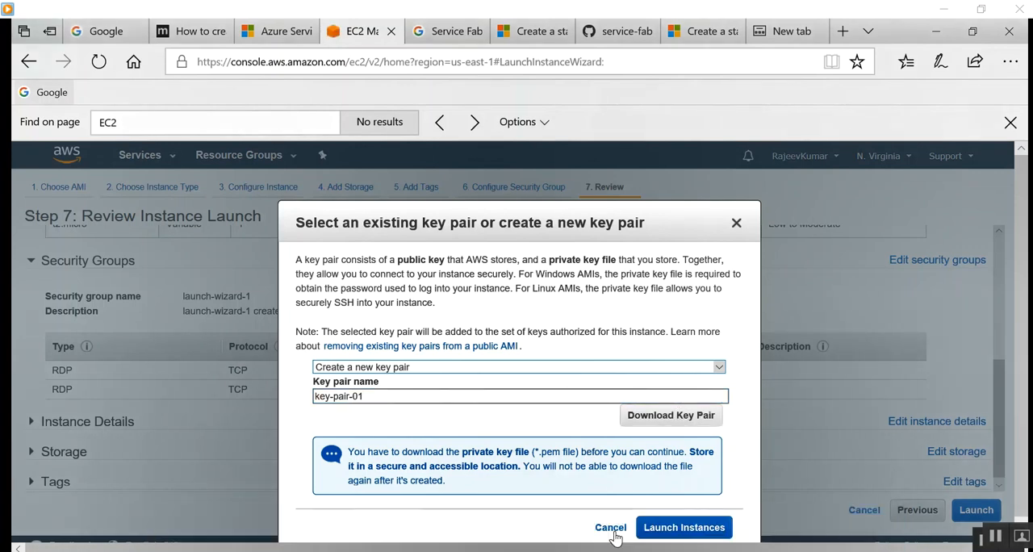
pyautogui.click(611, 536)
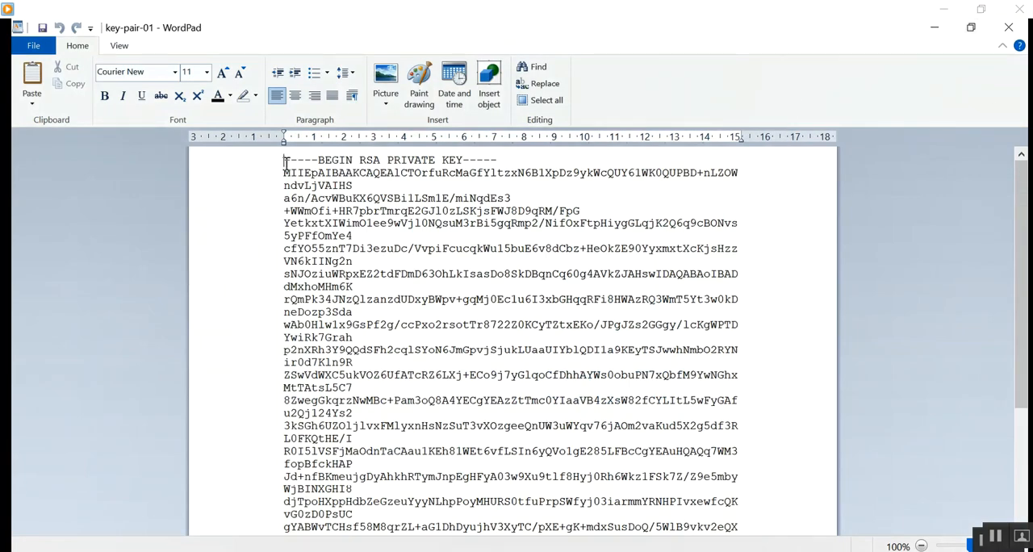
pyautogui.moveTo(282, 172); pyautogui.dragTo(496, 514)
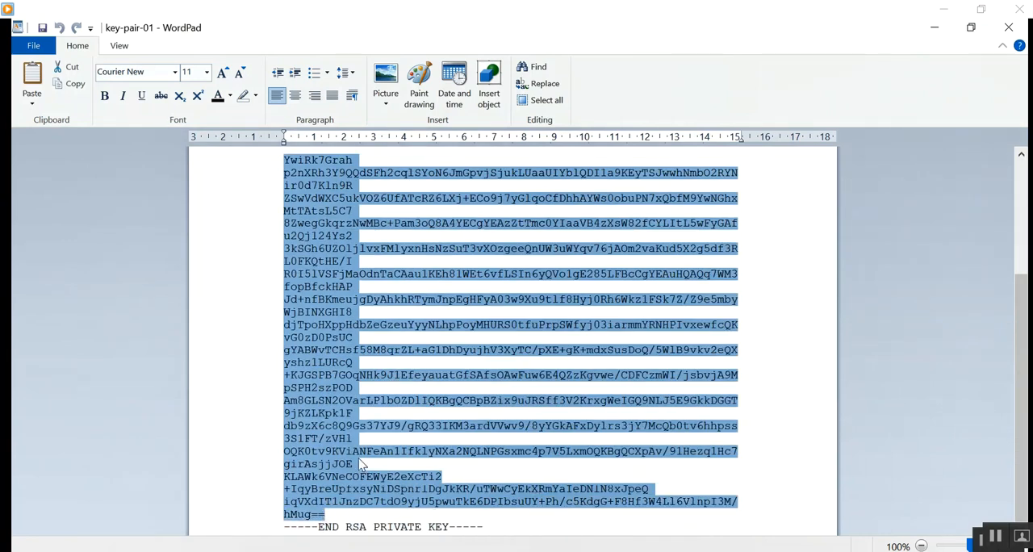
pyautogui.click(935, 27)
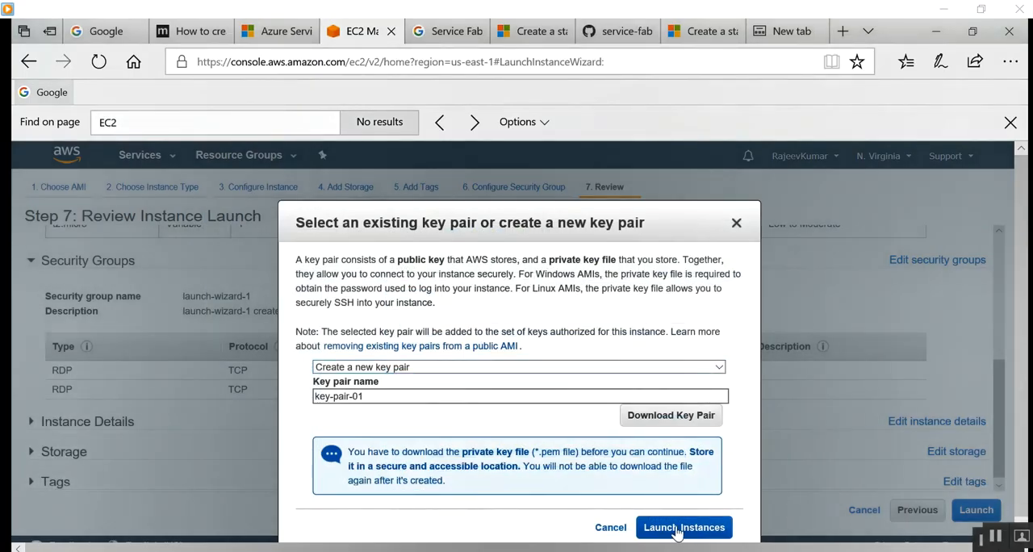
# Launch the instance with the new key pair and go through the launch status page.
pyautogui.click(681, 533)
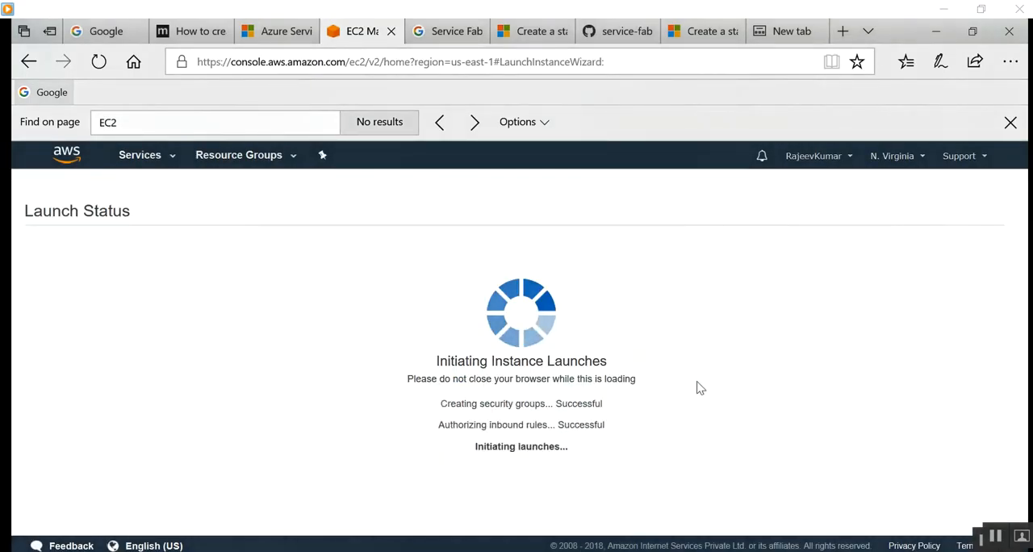
pyautogui.scroll(-3, 609, 411)
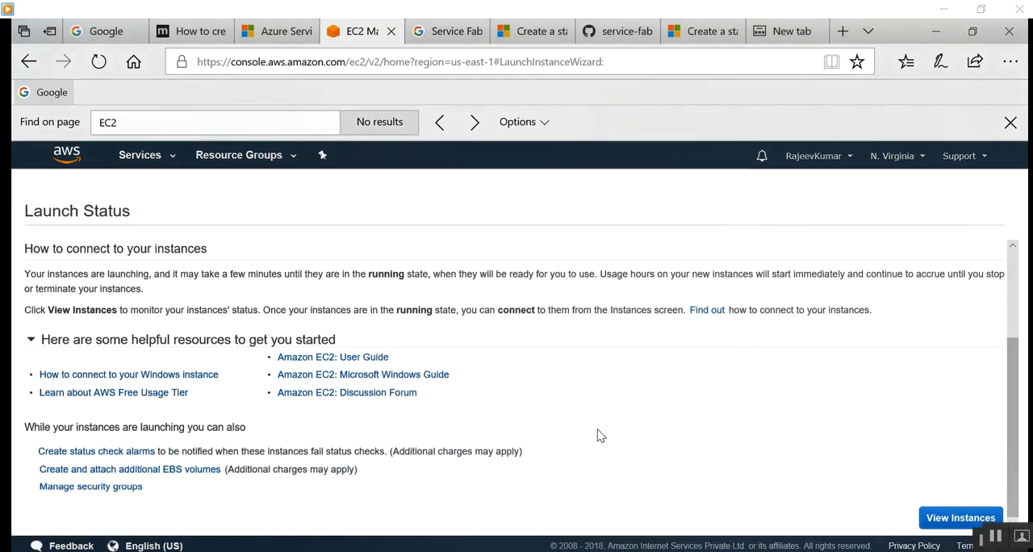
# Open the instances list and examine the actions available for the Service-Fabric instance, including its instance settings and CloudWatch monitoring options.
pyautogui.click(965, 520)
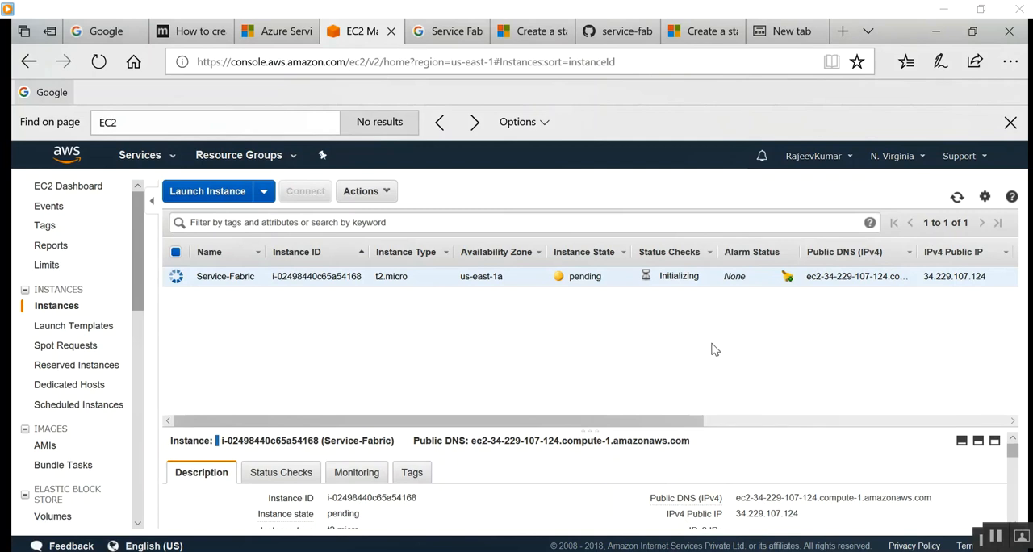
pyautogui.click(391, 196)
pyautogui.moveTo(395, 271)
pyautogui.moveTo(397, 291)
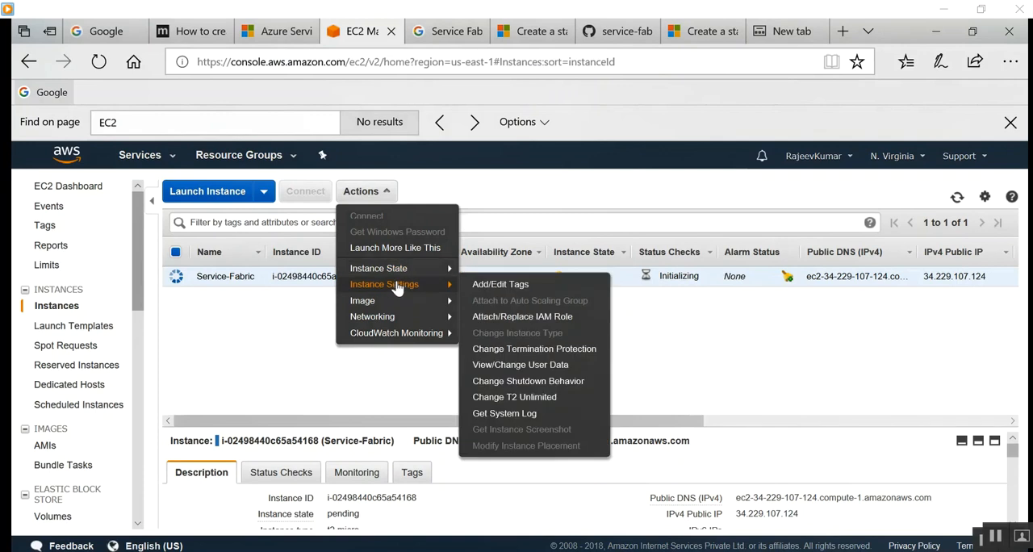
pyautogui.moveTo(432, 274)
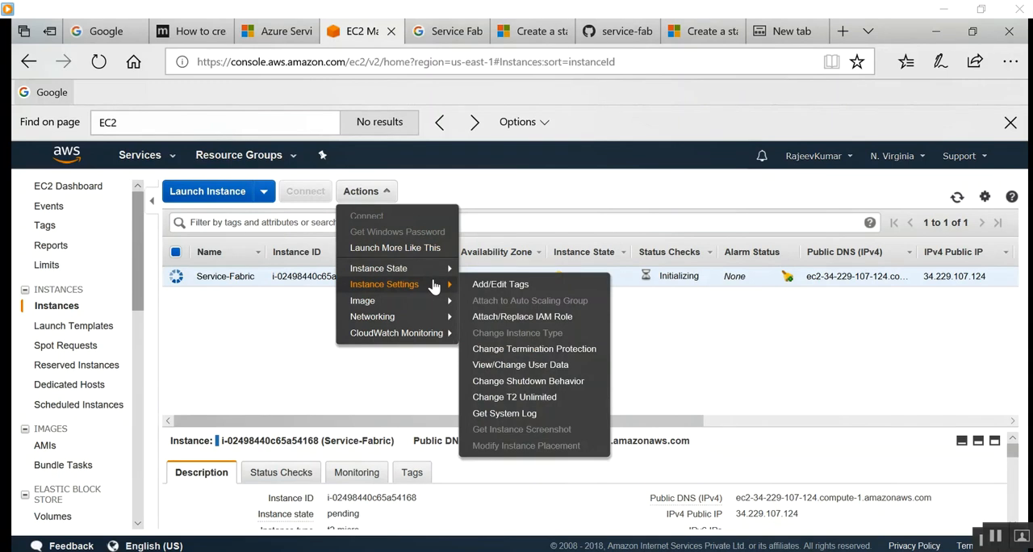
pyautogui.moveTo(433, 303)
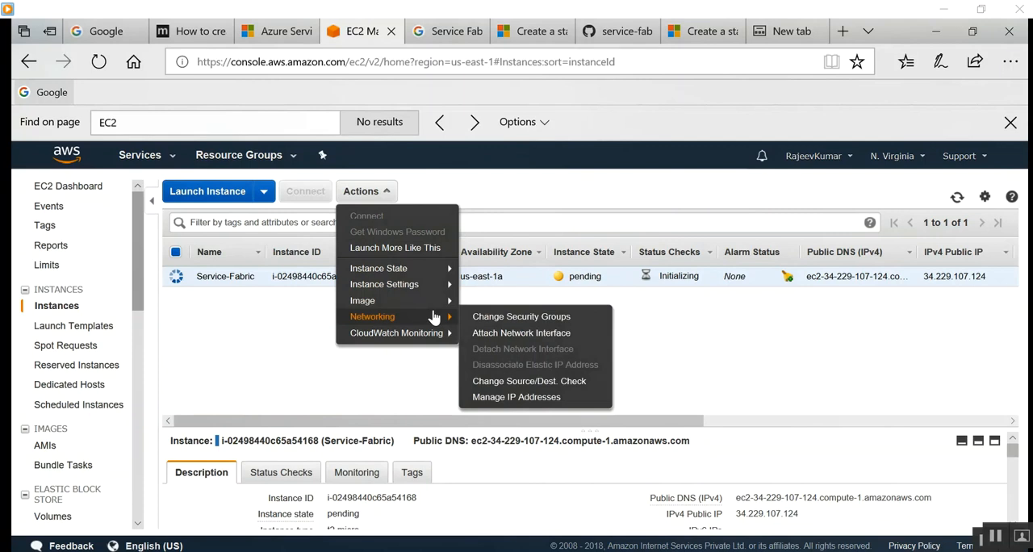
pyautogui.click(355, 376)
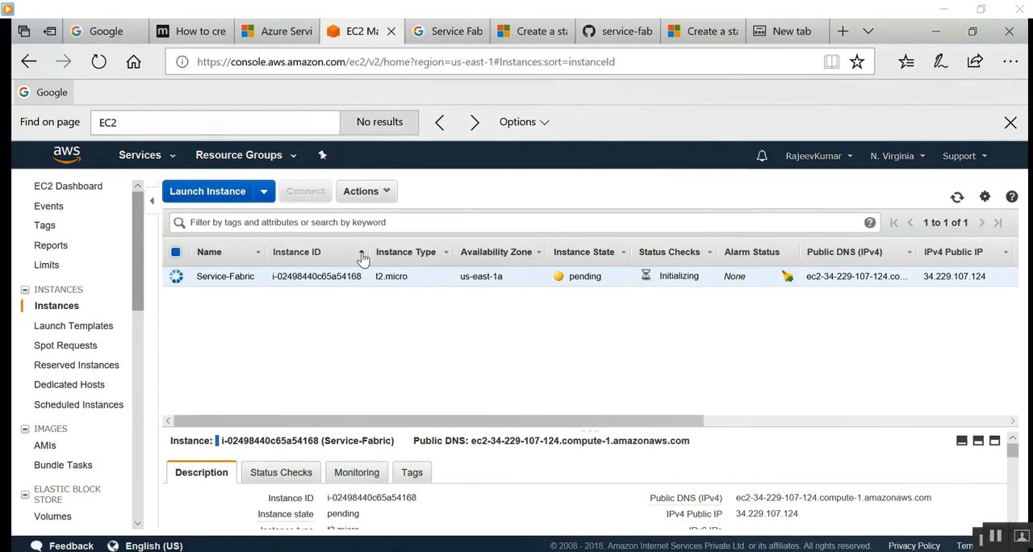
# Try to retrieve the default Windows administrator password of the Service-Fabric instance, and dismiss the request.
pyautogui.click(386, 190)
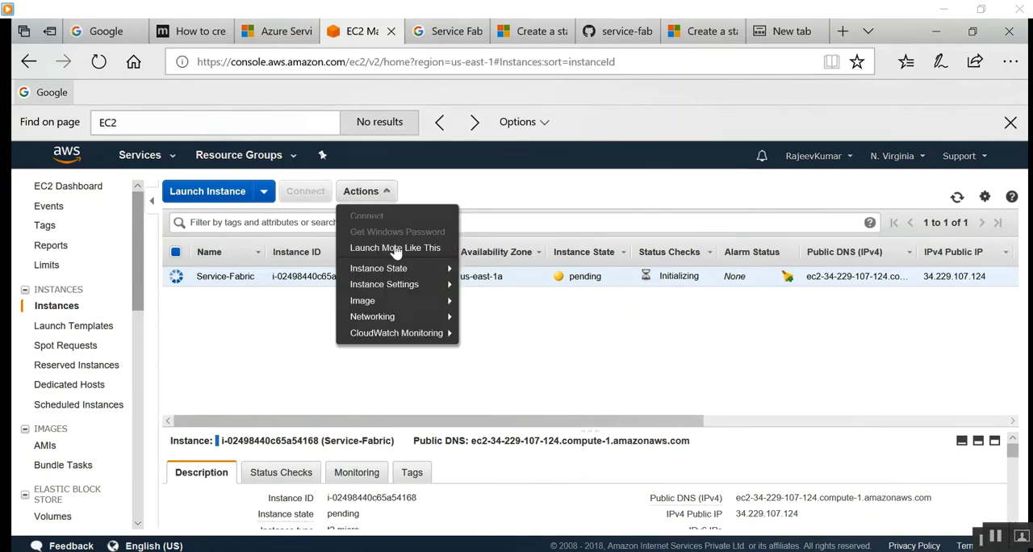
pyautogui.click(569, 386)
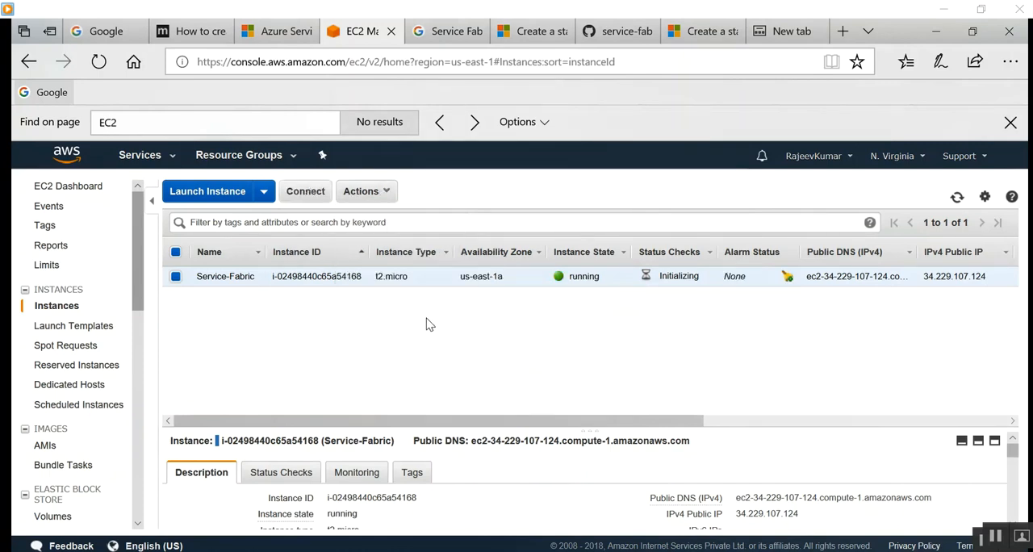
pyautogui.click(386, 190)
pyautogui.click(396, 233)
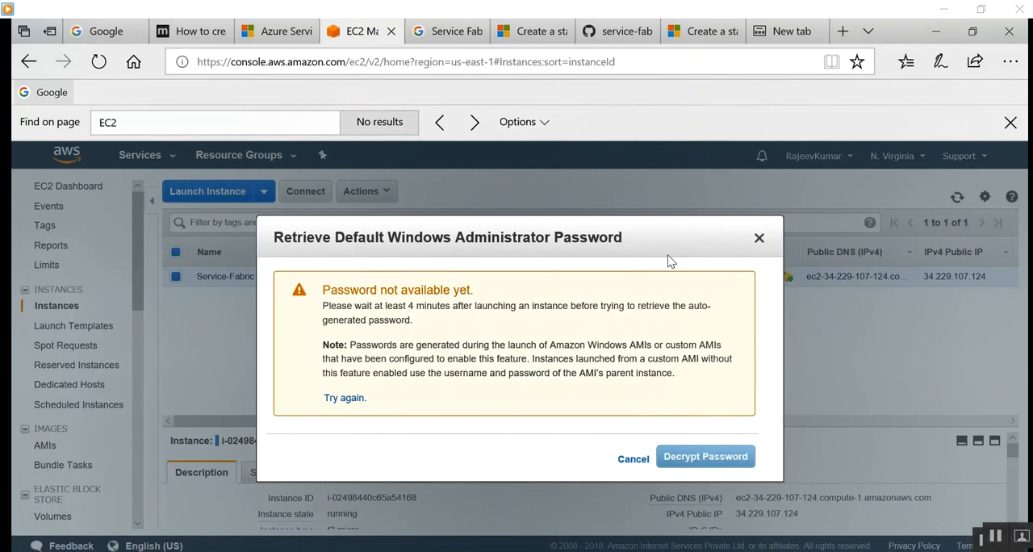
pyautogui.click(759, 237)
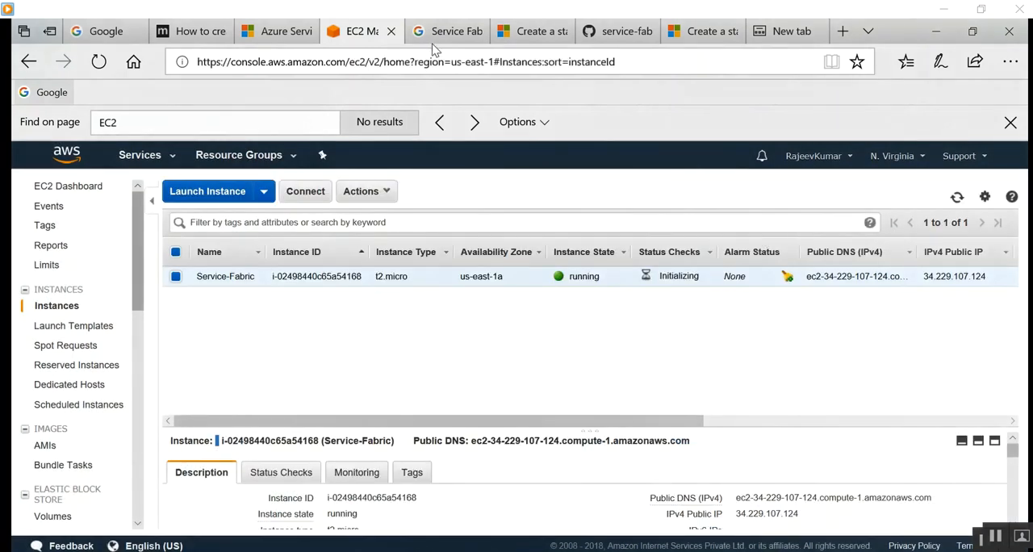
# Examine the Service-Fabric instance's public IPv4 address in its description and look through the console's resource categories.
pyautogui.scroll(-3, 76, 351)
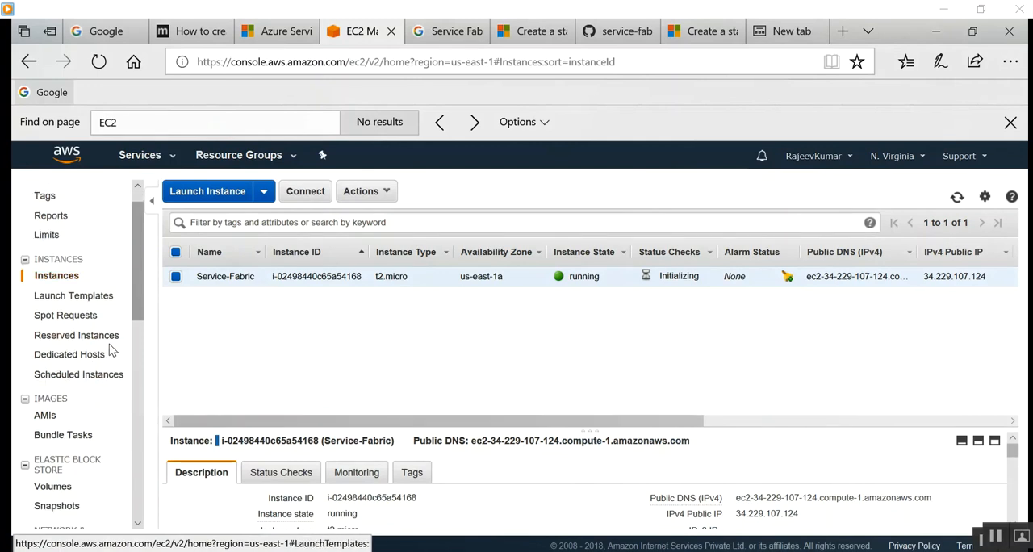
pyautogui.scroll(3, 127, 357)
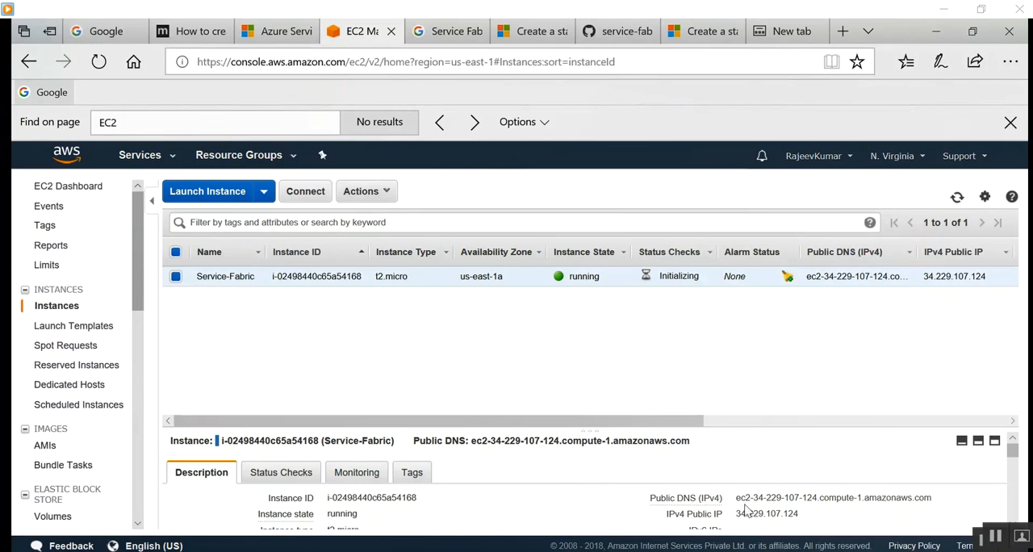
pyautogui.moveTo(732, 513); pyautogui.dragTo(807, 514)
pyautogui.click(771, 327)
pyautogui.moveTo(139, 284); pyautogui.dragTo(160, 348)
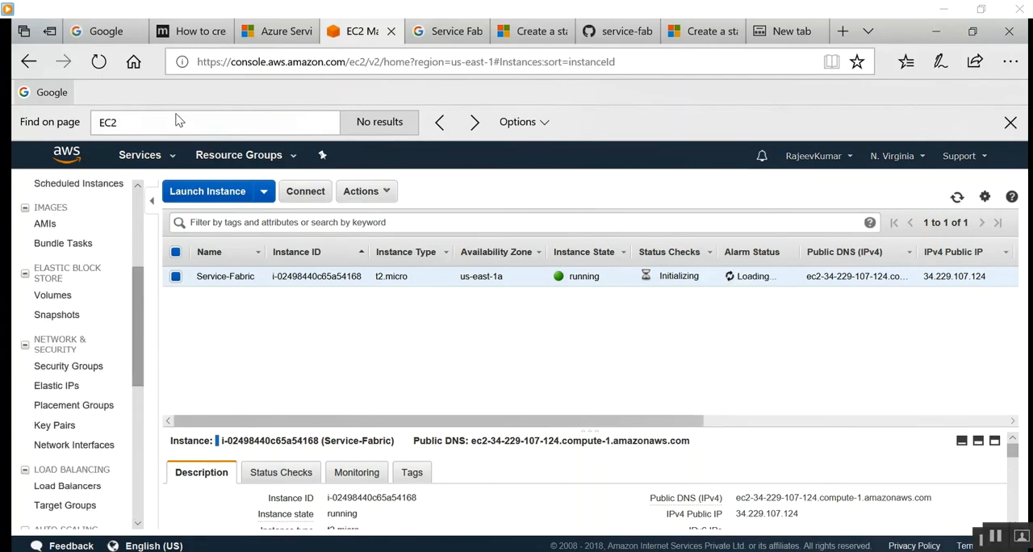
# Look through the AWS services and open VPC under Networking & Content Delivery.
pyautogui.click(171, 157)
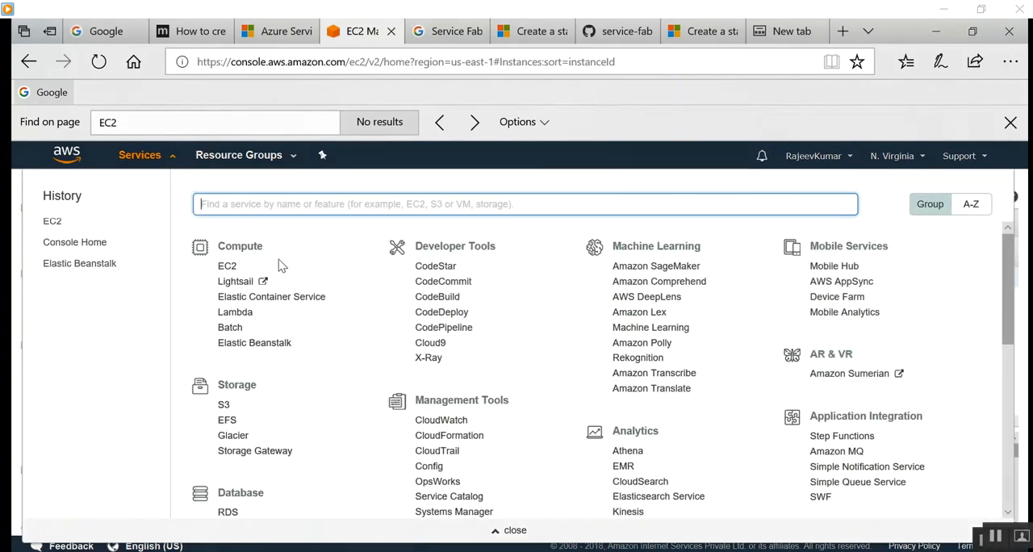
pyautogui.scroll(-5, 589, 436)
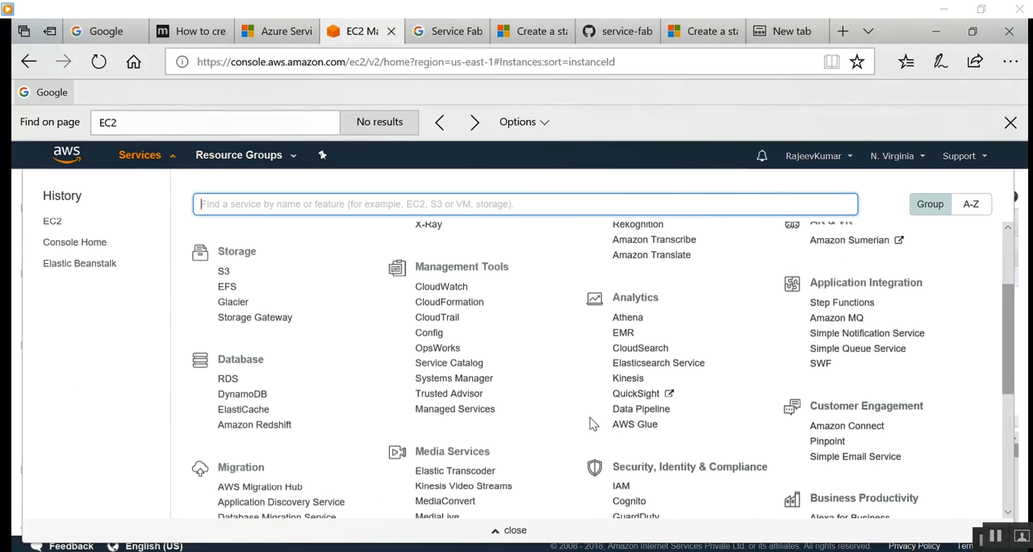
pyautogui.scroll(4, 587, 423)
pyautogui.scroll(1, 588, 423)
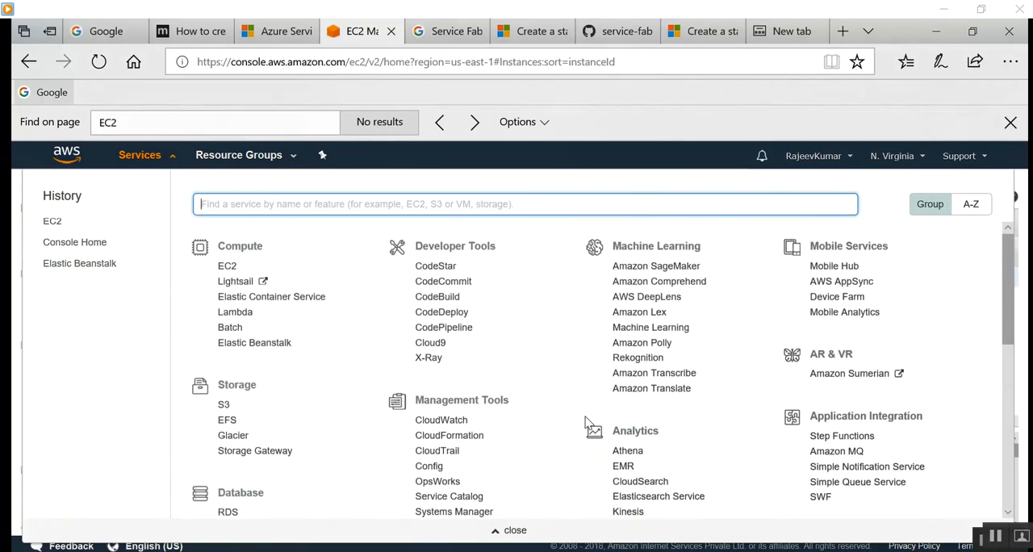
pyautogui.scroll(-5, 588, 423)
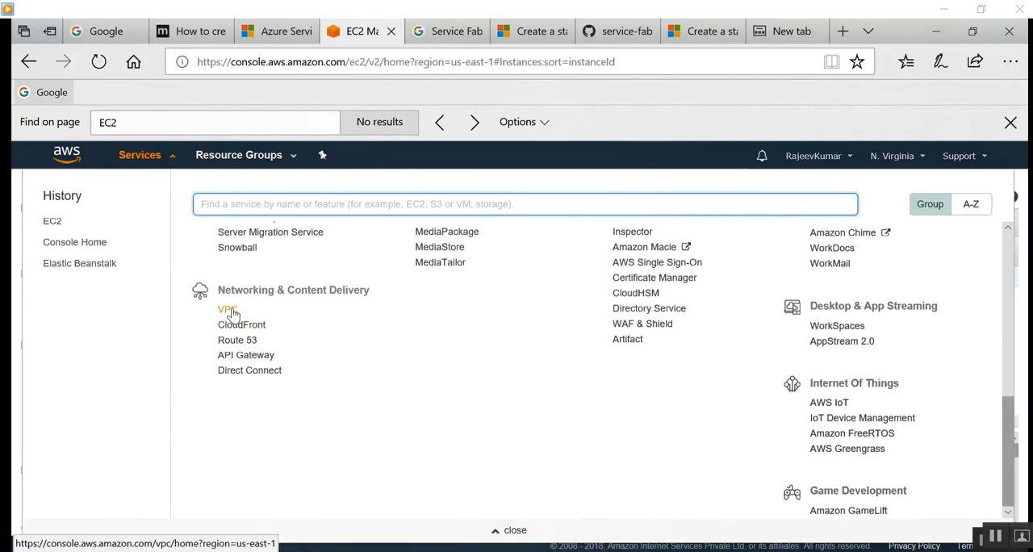
pyautogui.click(228, 311)
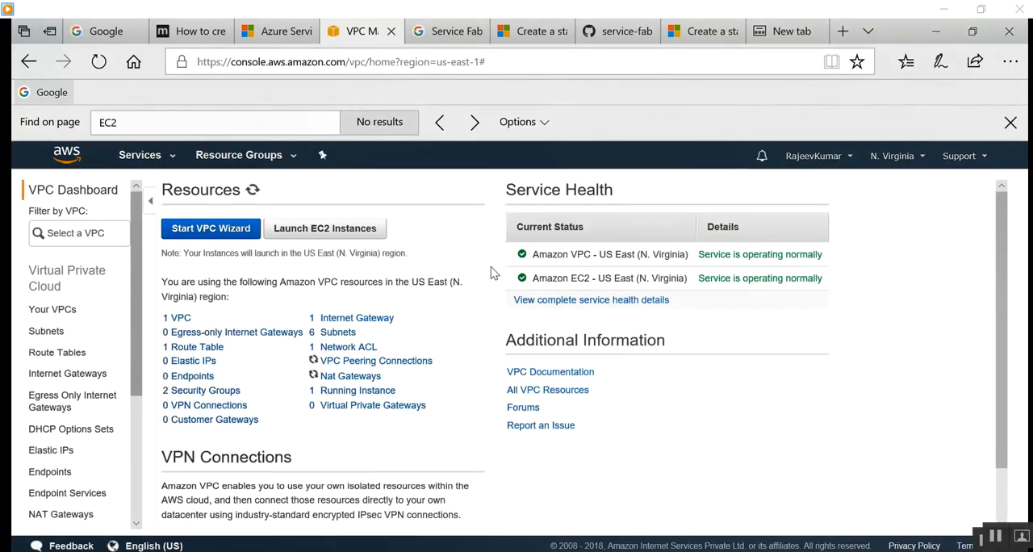
# Review the VPC resources for the region, the list of VPCs and the list of subnets.
pyautogui.scroll(-1, 485, 317)
pyautogui.scroll(1, 485, 317)
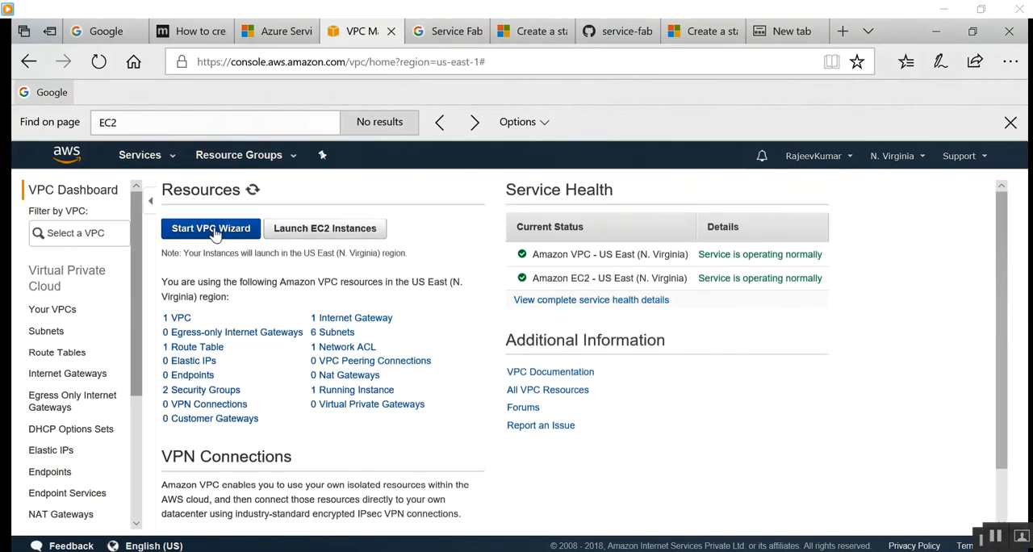
pyautogui.click(180, 319)
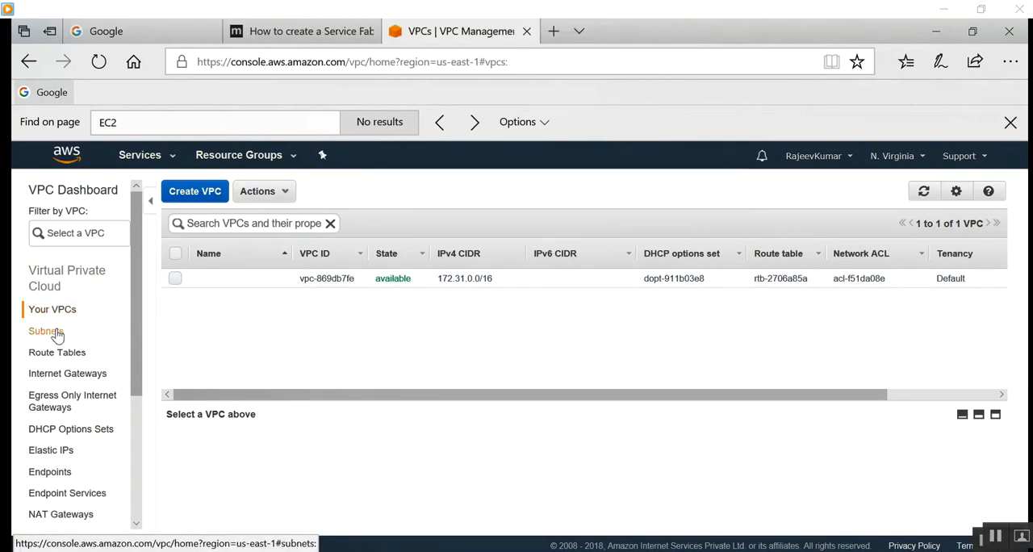
pyautogui.click(37, 331)
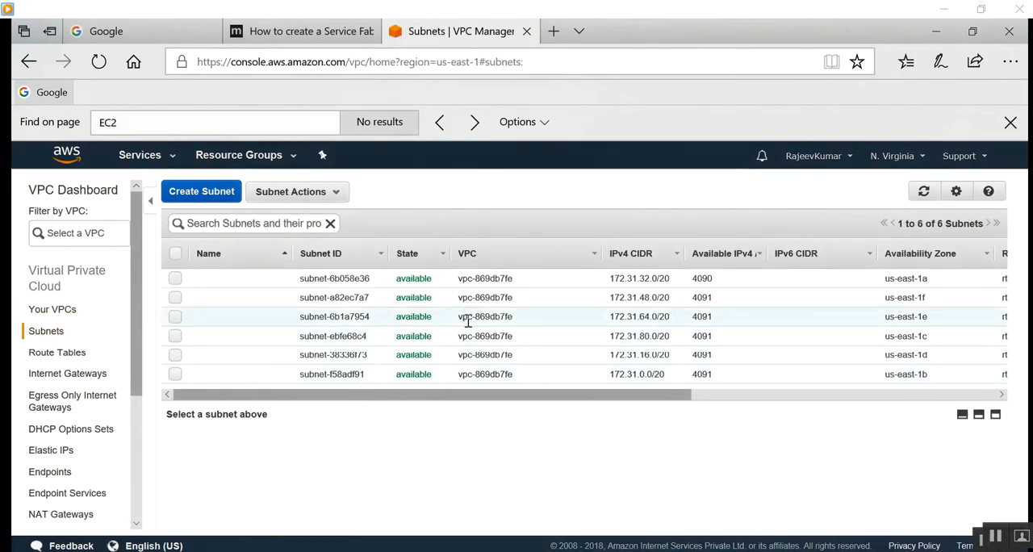
pyautogui.click(468, 321)
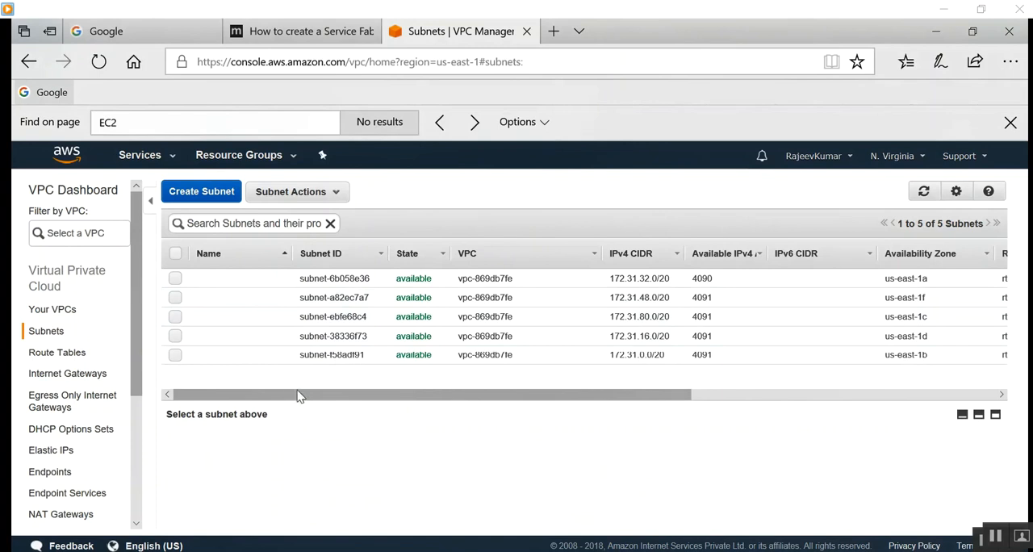
# Start a new subnet with the name tag service-fabric in vpc-869db7fe and the availability zone us-east-1a.
pyautogui.click(203, 191)
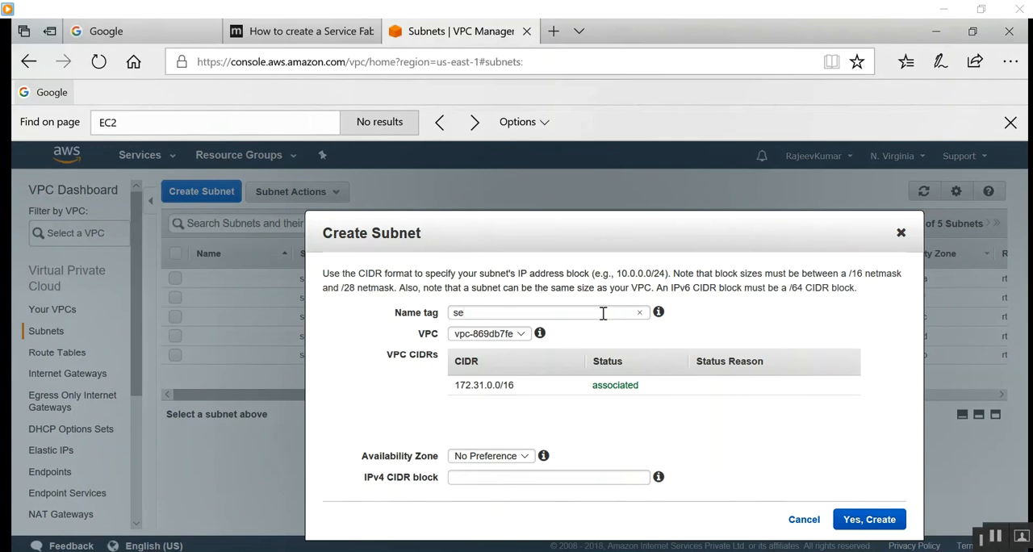
pyautogui.write('fabric')
pyautogui.click(526, 334)
pyautogui.click(527, 334)
pyautogui.click(527, 334)
pyautogui.click(527, 334)
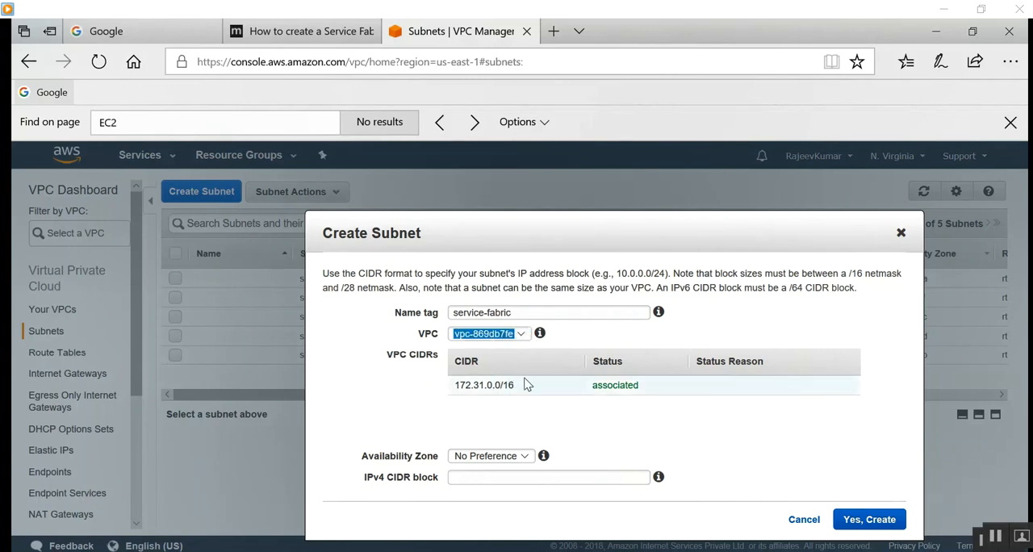
pyautogui.click(525, 457)
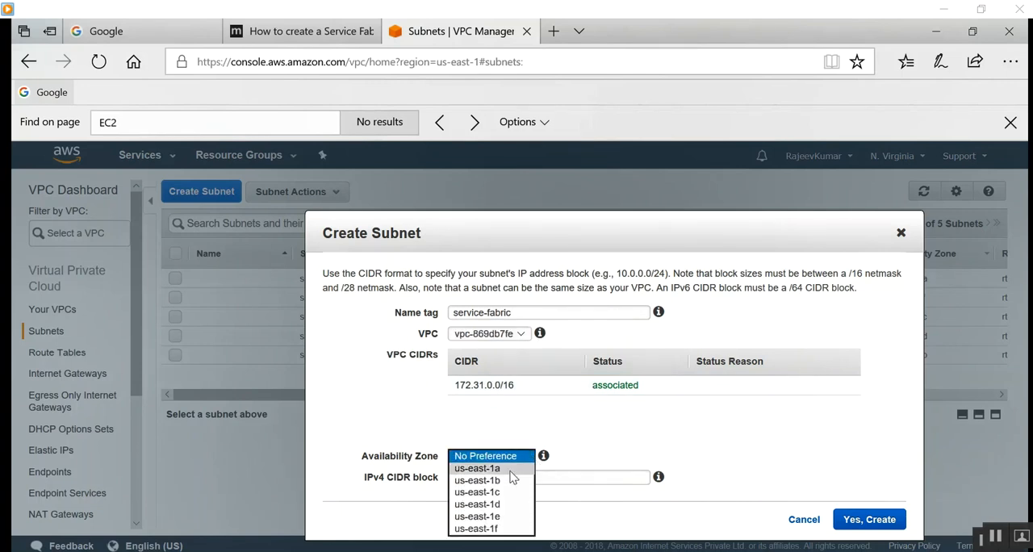
pyautogui.click(510, 471)
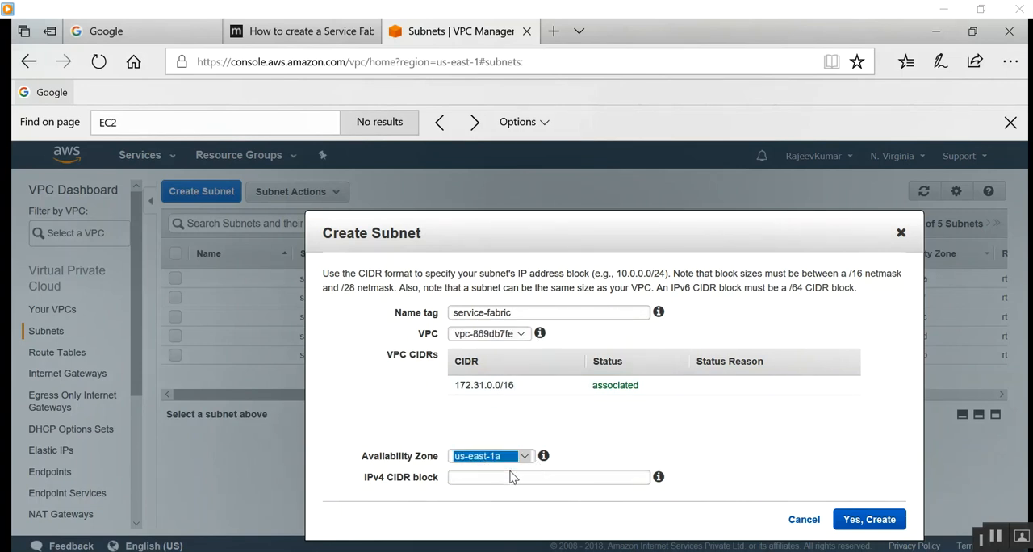
# Consult the Service Fabric tutorial's VPC and subnet creation examples, and return to the subnet form.
pyautogui.click(277, 31)
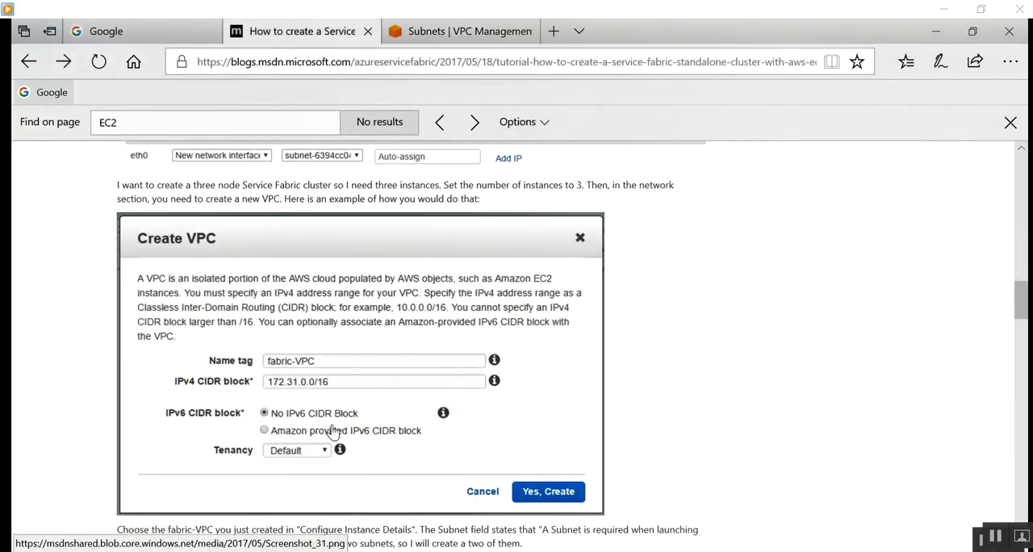
pyautogui.scroll(-5, 339, 429)
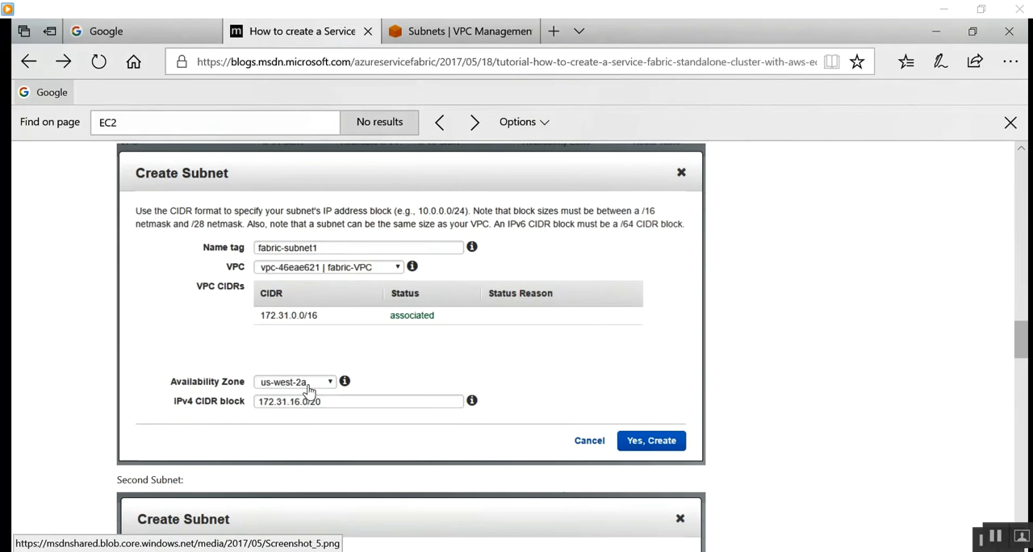
pyautogui.click(489, 37)
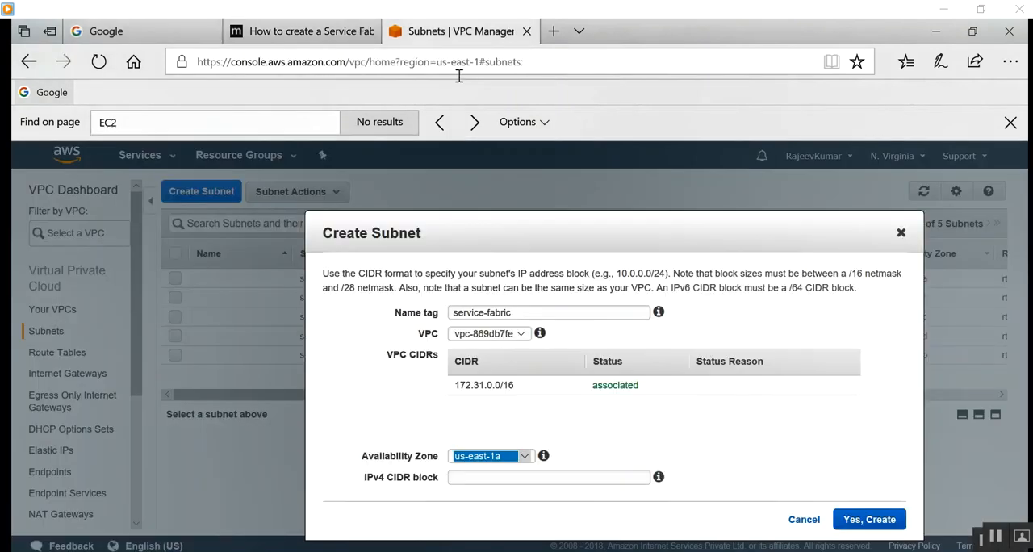
# Set the new subnet's IPv4 CIDR block to 172.31.10.0/20.
pyautogui.click(505, 477)
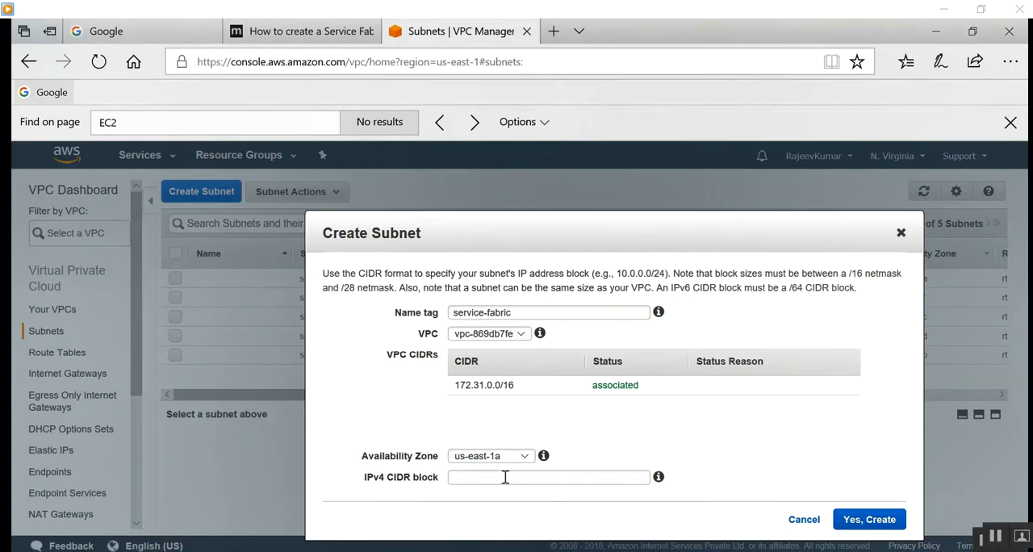
pyautogui.write('1')
pyautogui.press('BackSpace')
pyautogui.write('172.31.10.0/20')
# Turn the speaker volume up to the maximum.
pyautogui.click(885, 551)
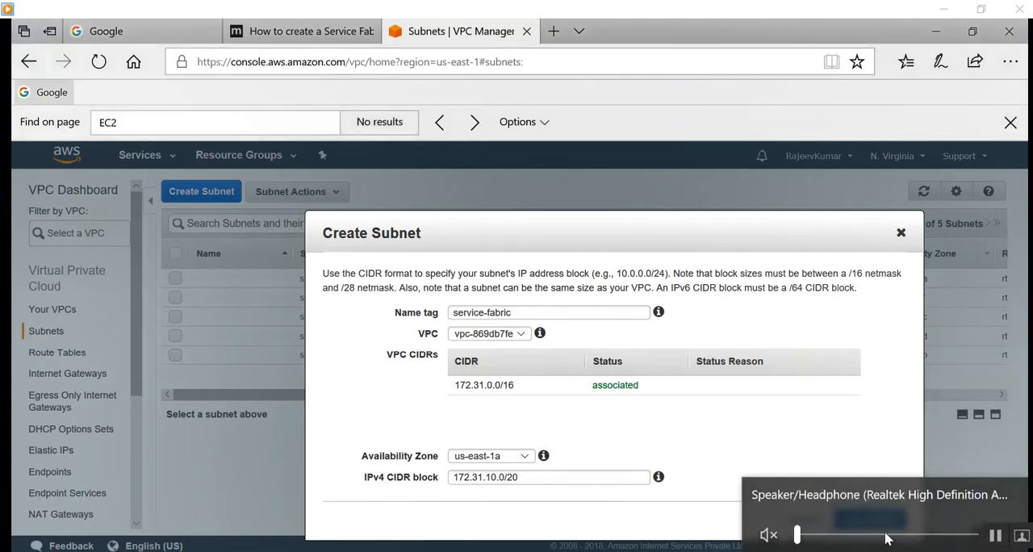
pyautogui.moveTo(801, 534); pyautogui.dragTo(975, 535)
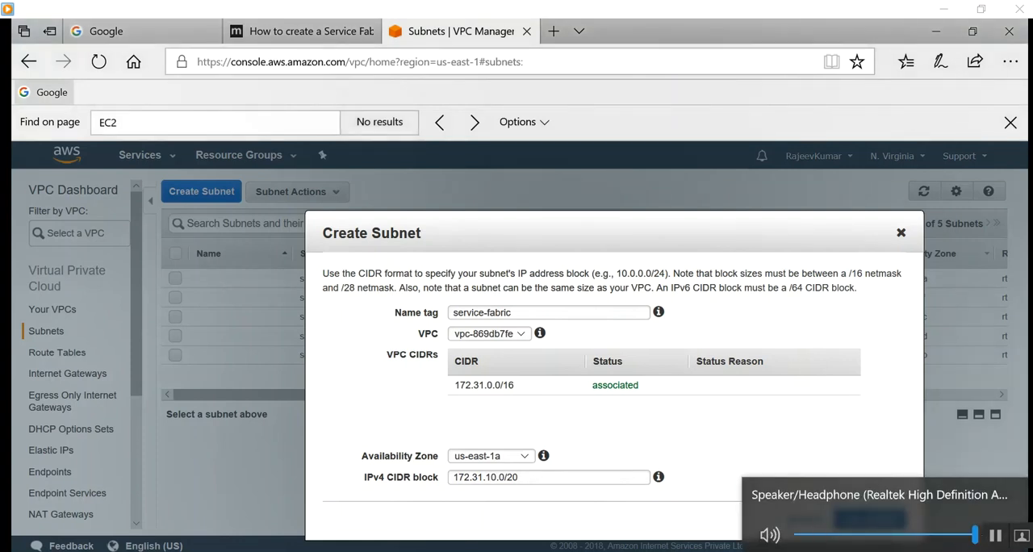
pyautogui.click(659, 551)
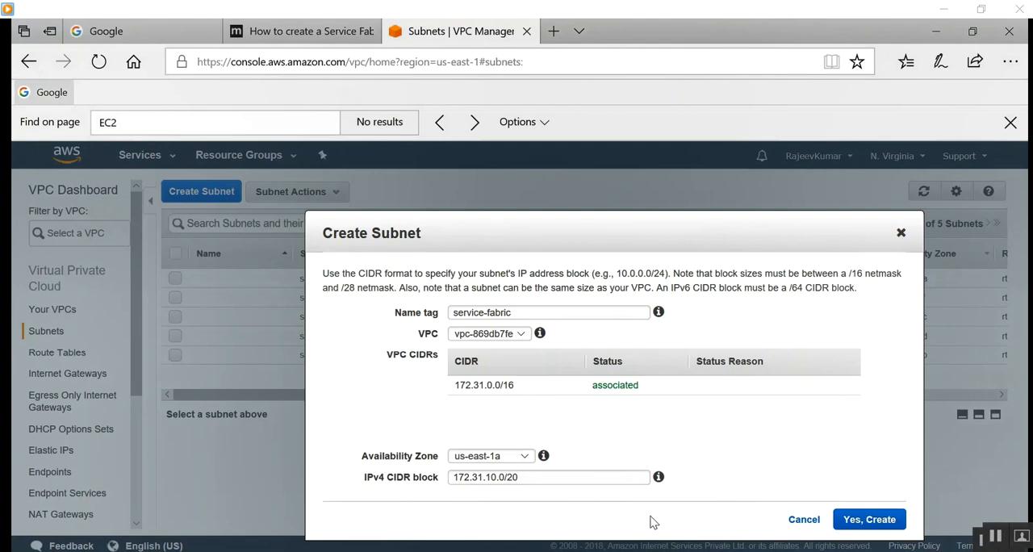
# Try to create the service-fabric subnet with the IPv4 CIDR block 172.31.1.0/20, and close the subnet form.
pyautogui.click(558, 475)
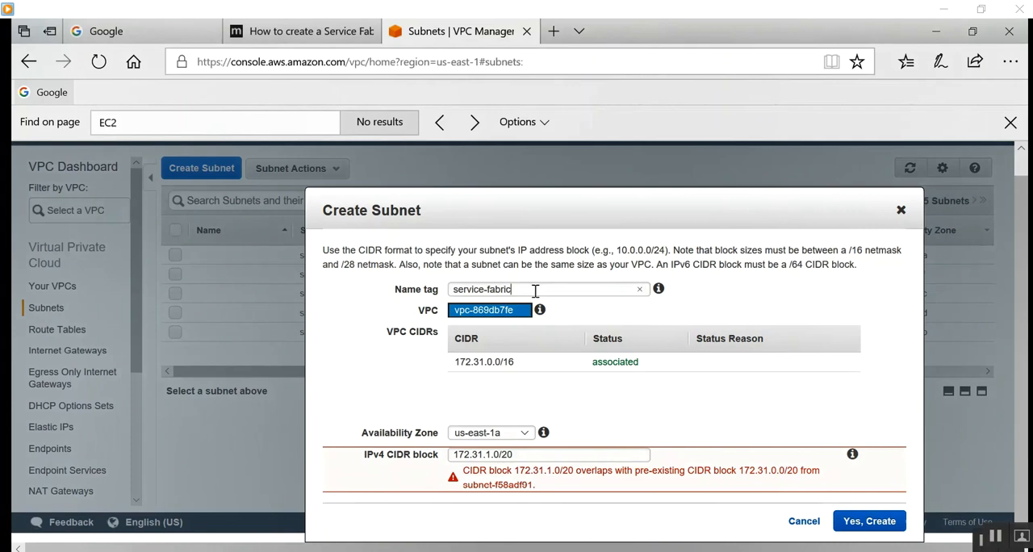
pyautogui.click(535, 290)
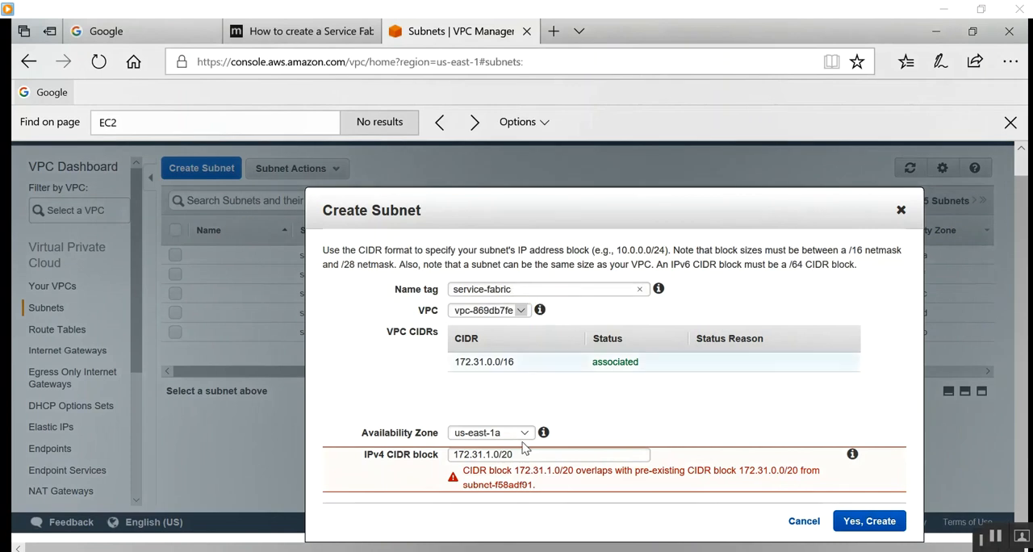
pyautogui.click(903, 212)
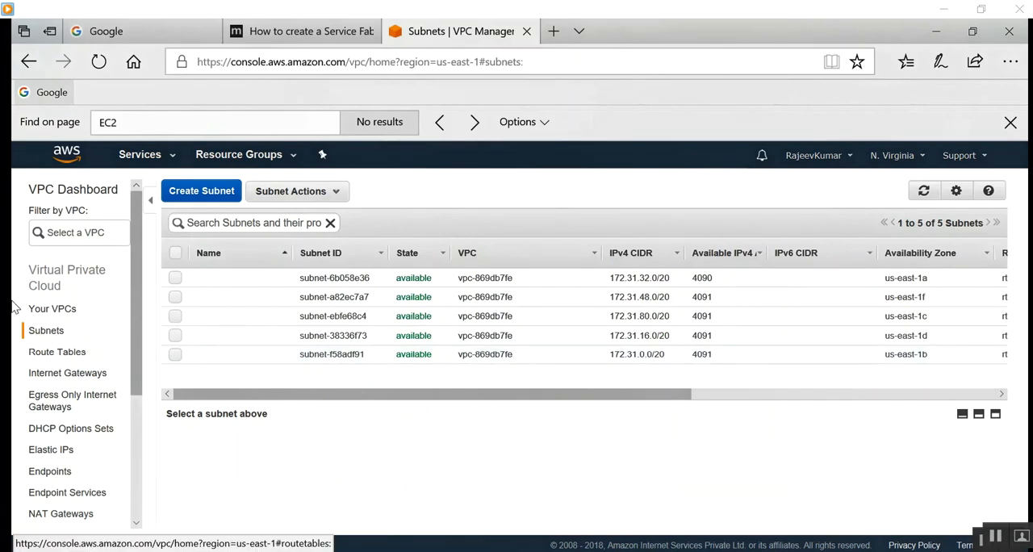
# Start a new VPC and give it the name tag fabric-vpc.
pyautogui.click(71, 314)
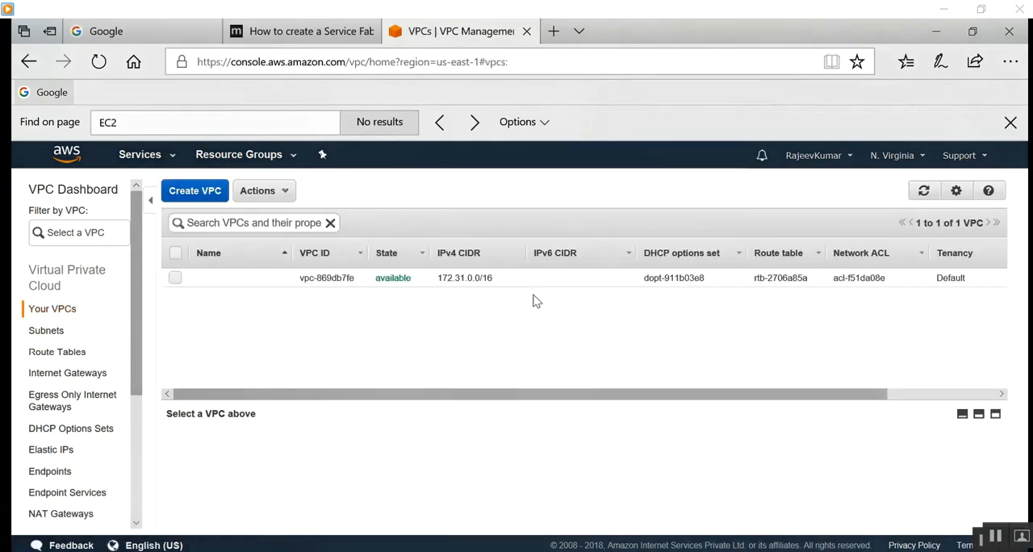
pyautogui.click(175, 277)
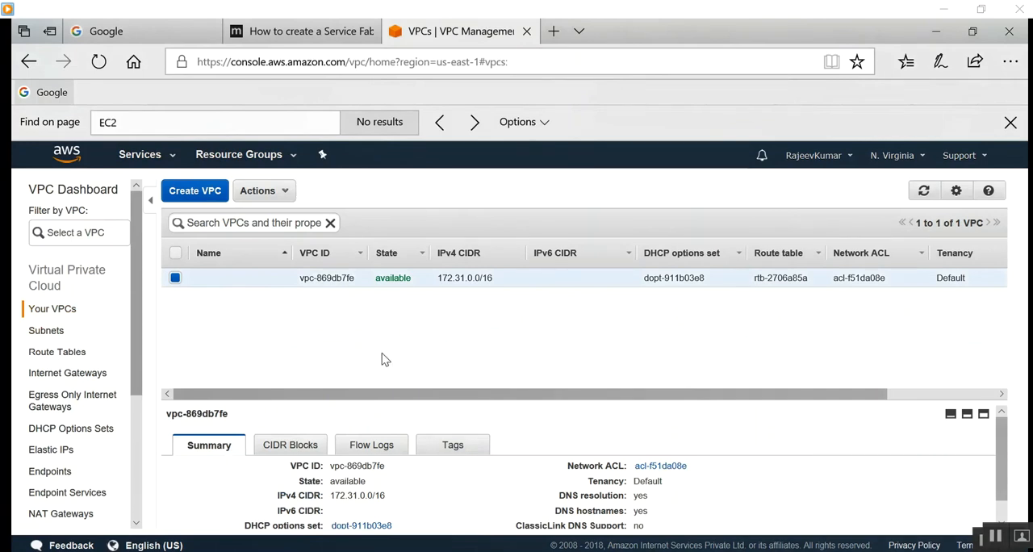
pyautogui.click(190, 192)
pyautogui.click(535, 352)
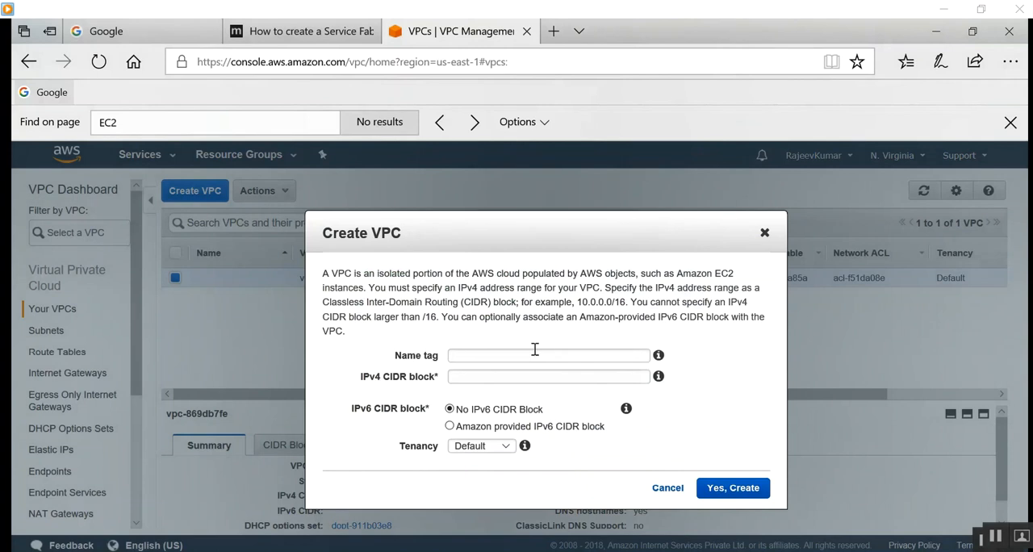
pyautogui.write('Service')
pyautogui.press('BackSpace')
pyautogui.press('BackSpace')
pyautogui.press('BackSpace')
pyautogui.press('BackSpace')
pyautogui.press('BackSpace')
pyautogui.press('BackSpace')
pyautogui.press('BackSpace')
pyautogui.write('febr')
pyautogui.write('ic')
pyautogui.write('a')
pyautogui.press('BackSpace')
pyautogui.write('a')
pyautogui.press('BackSpace')
pyautogui.press('Right')
pyautogui.write('-vpc')
pyautogui.click(499, 375)
pyautogui.write('172')
pyautogui.write('.')
pyautogui.write('3')
pyautogui.write('2')
pyautogui.press('BackSpace')
pyautogui.press('BackSpace')
pyautogui.write('1')
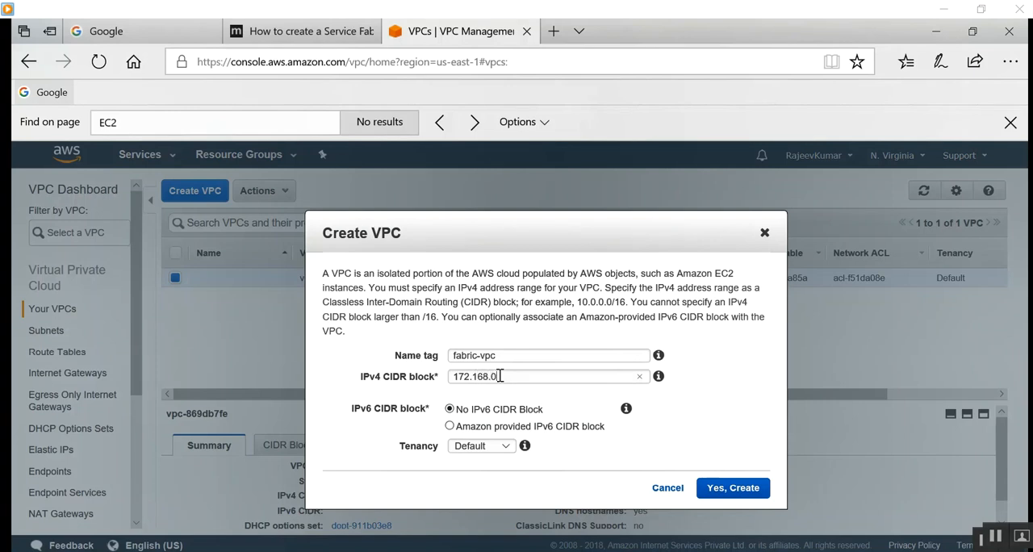
# Set the VPC's IPv4 CIDR block to 10.0.0.0/20 with no IPv6 block and default tenancy, and create it.
pyautogui.press('Right')
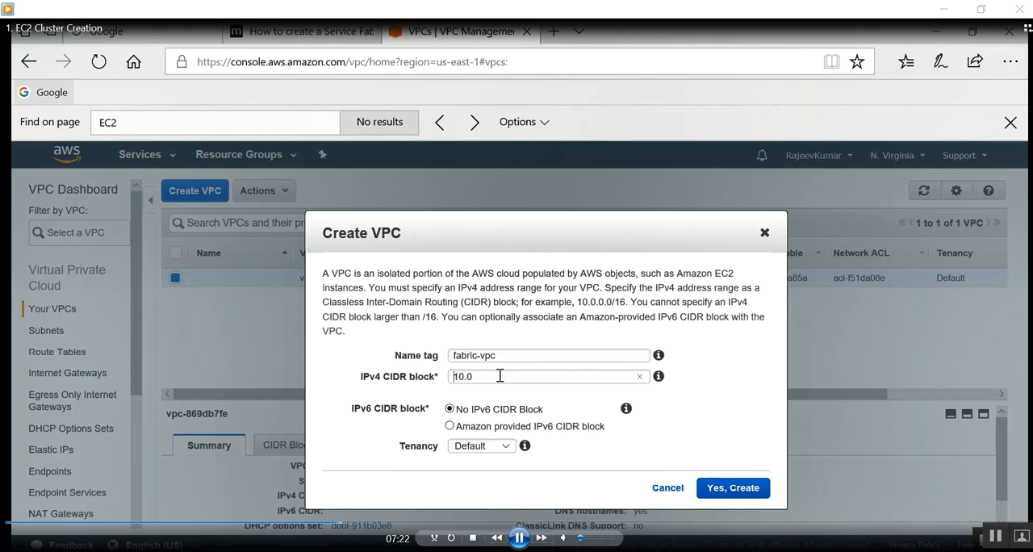
pyautogui.press('Right')
pyautogui.press('Right')
pyautogui.press('Right')
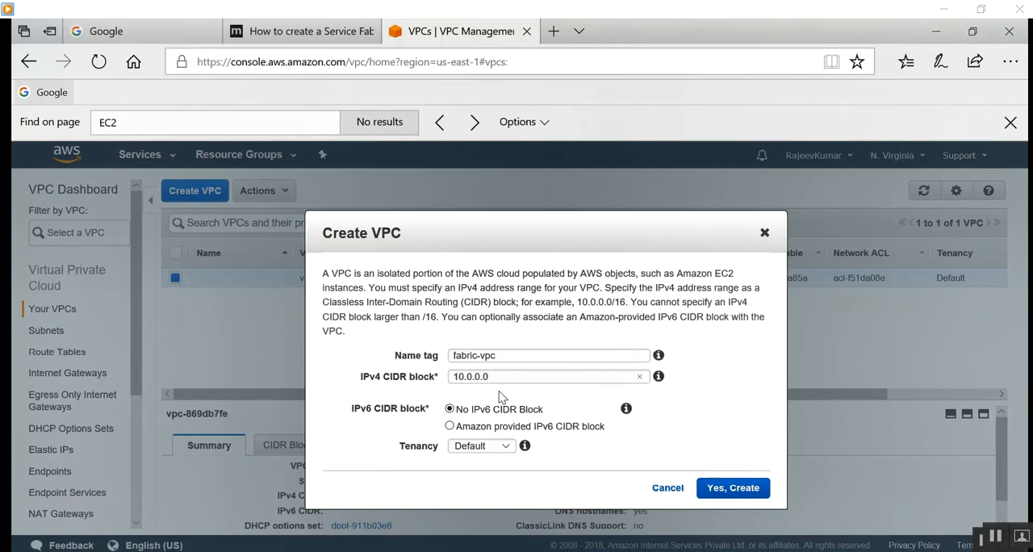
pyautogui.click(506, 447)
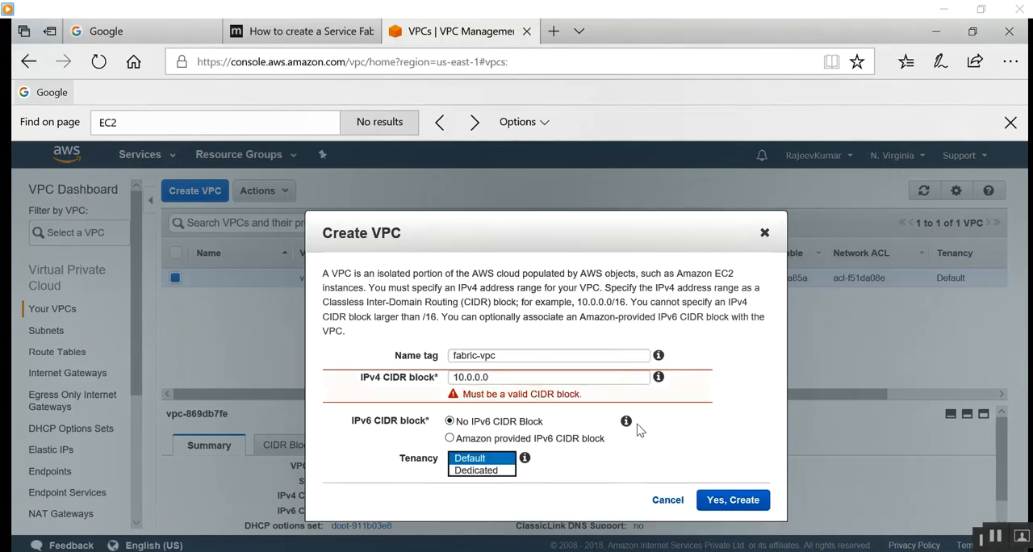
pyautogui.click(509, 376)
pyautogui.write('/20')
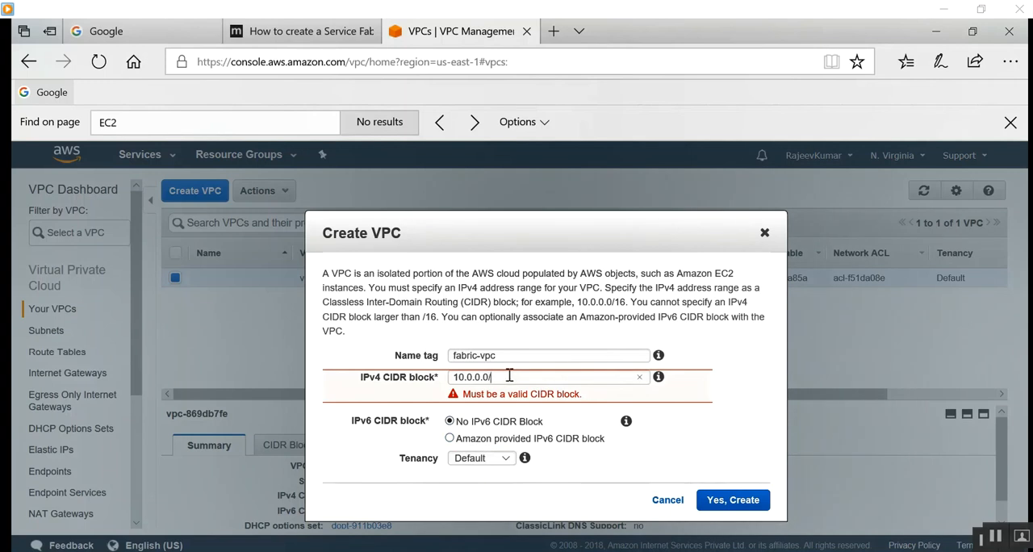
pyautogui.click(650, 446)
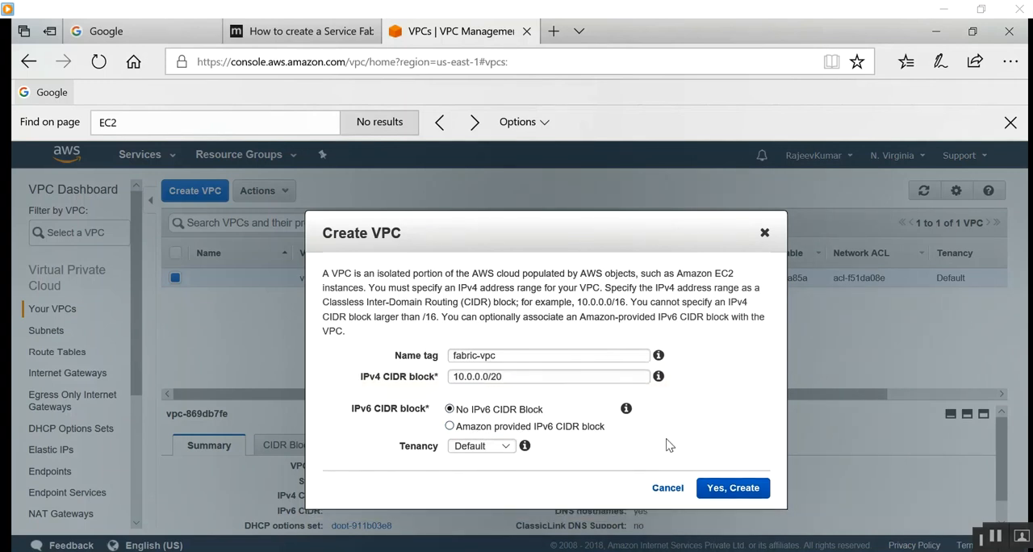
pyautogui.click(721, 489)
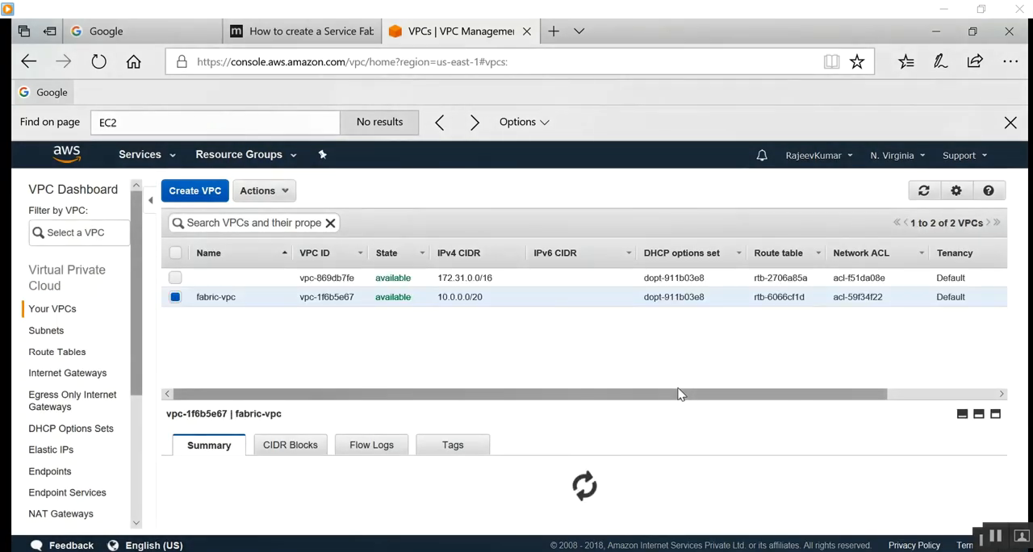
# Start a new subnet with the name tag fabric-subnet and assign it to the fabric-vpc VPC.
pyautogui.click(46, 333)
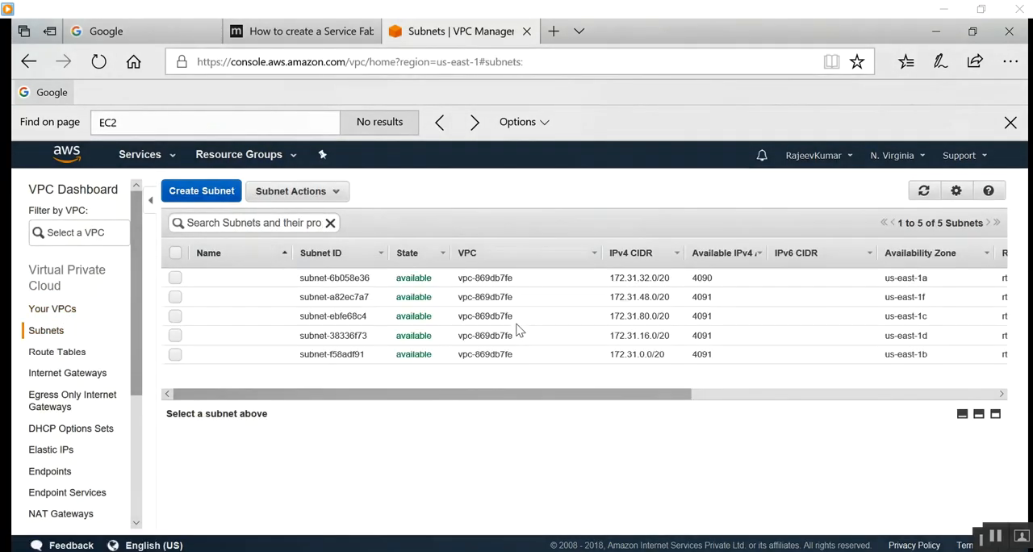
pyautogui.click(199, 194)
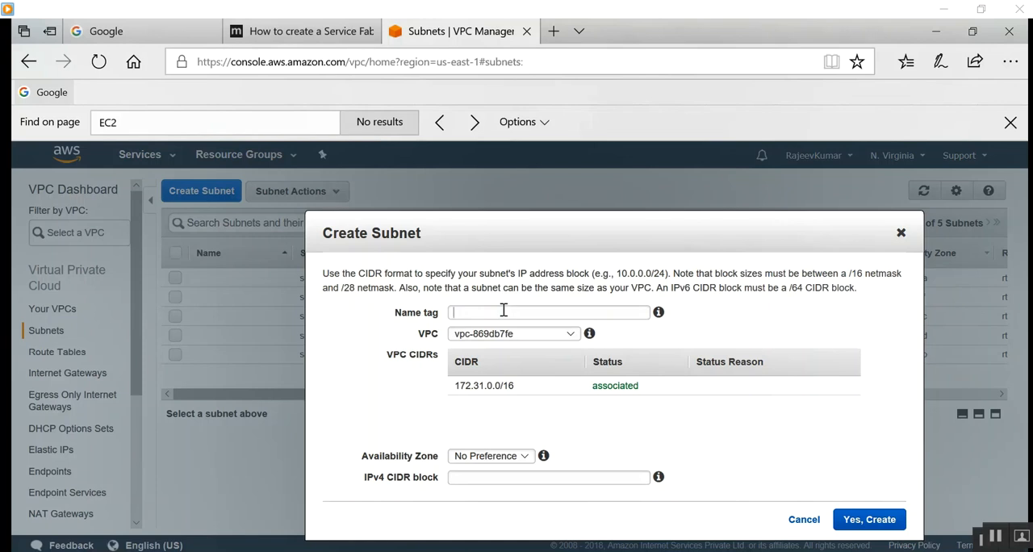
pyautogui.write('fabric-subnet')
pyautogui.click(566, 334)
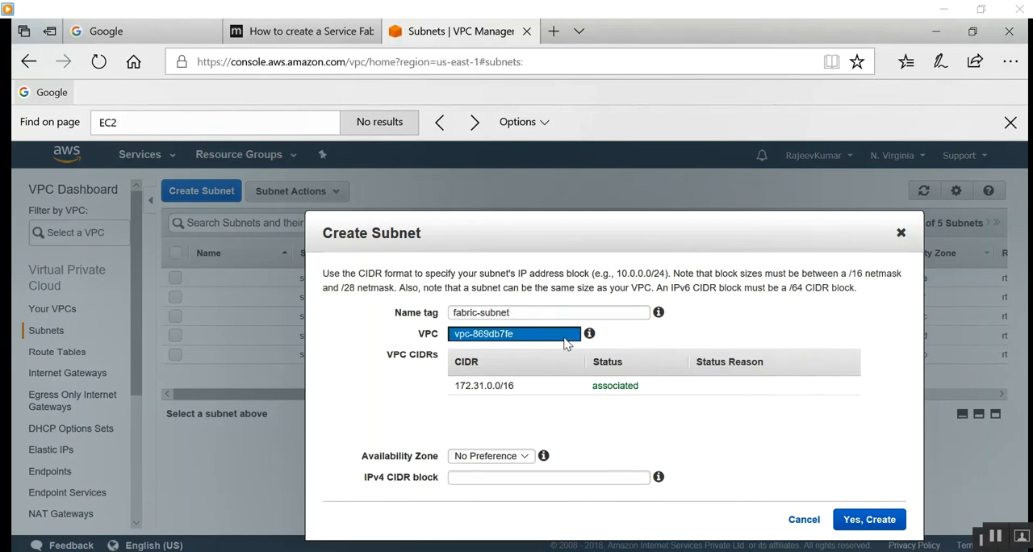
pyautogui.click(565, 346)
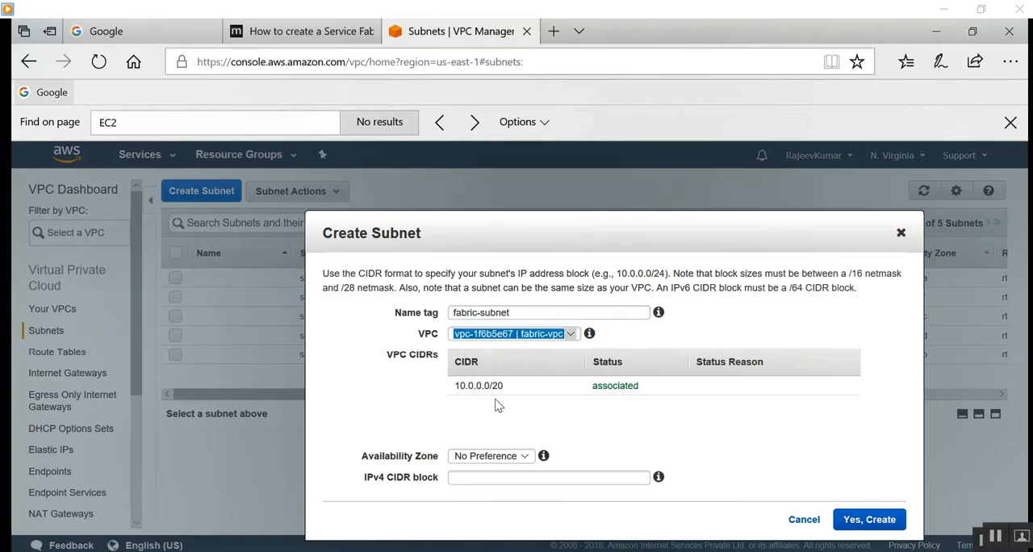
# Try to create the subnet in availability zone us-east-1a with the IPv4 CIDR block 10.1.0.0/21.
pyautogui.click(515, 460)
pyautogui.click(510, 470)
pyautogui.click(508, 479)
pyautogui.write('1')
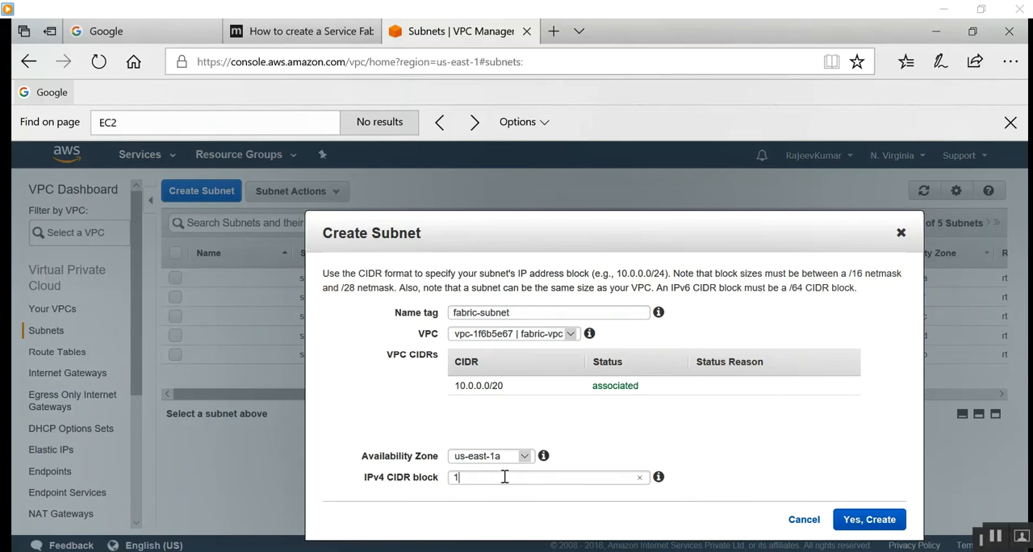
pyautogui.write('0.1.0.0/2')
pyautogui.click(884, 520)
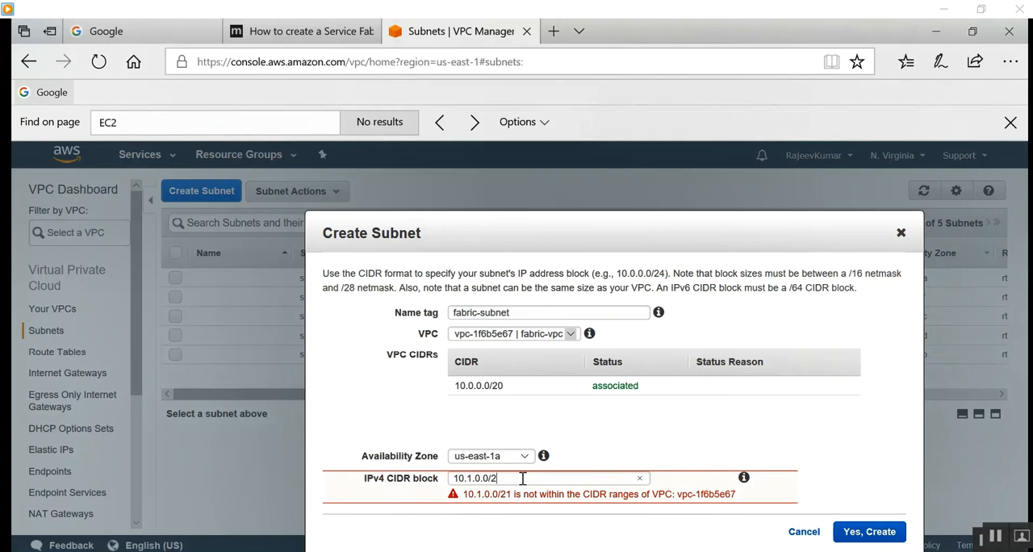
# Create the fabric-subnet subnet in availability zone us-east-1c with the IPv4 CIDR block 10.0.0.0/20.
pyautogui.click(870, 531)
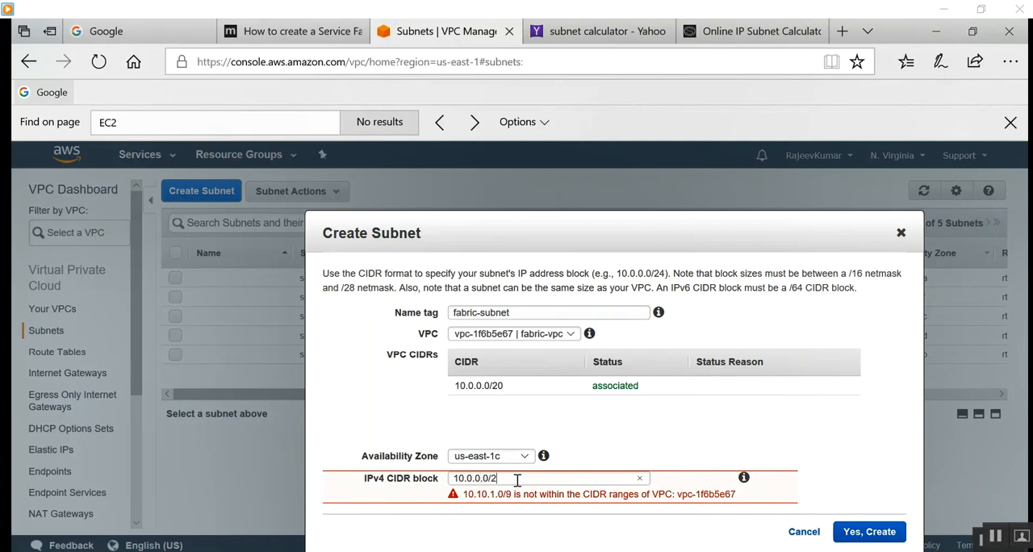
pyautogui.click(880, 532)
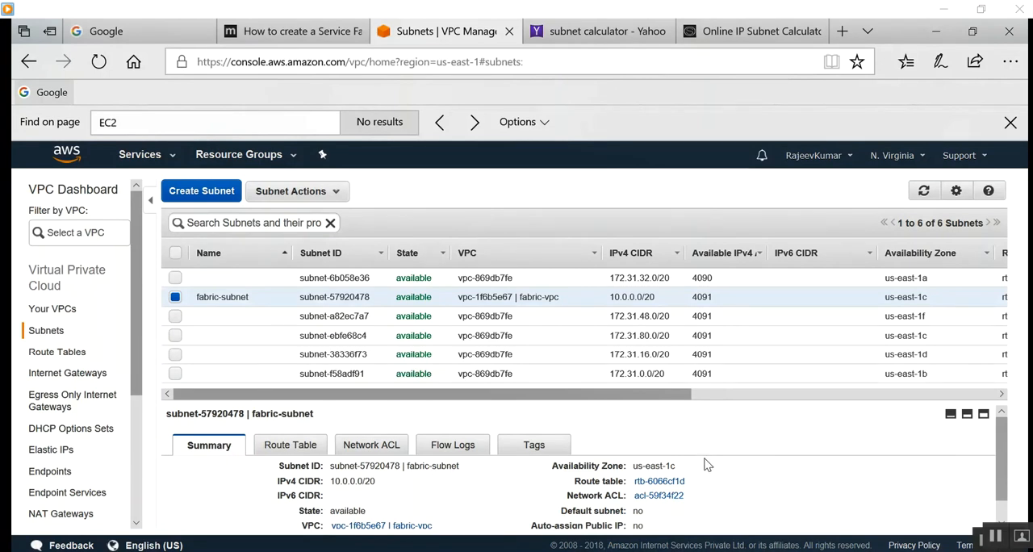
pyautogui.scroll(-1, 682, 456)
pyautogui.scroll(1, 676, 457)
# Consult the tutorial's first and second subnet examples, and return to the AWS subnet list.
pyautogui.click(327, 30)
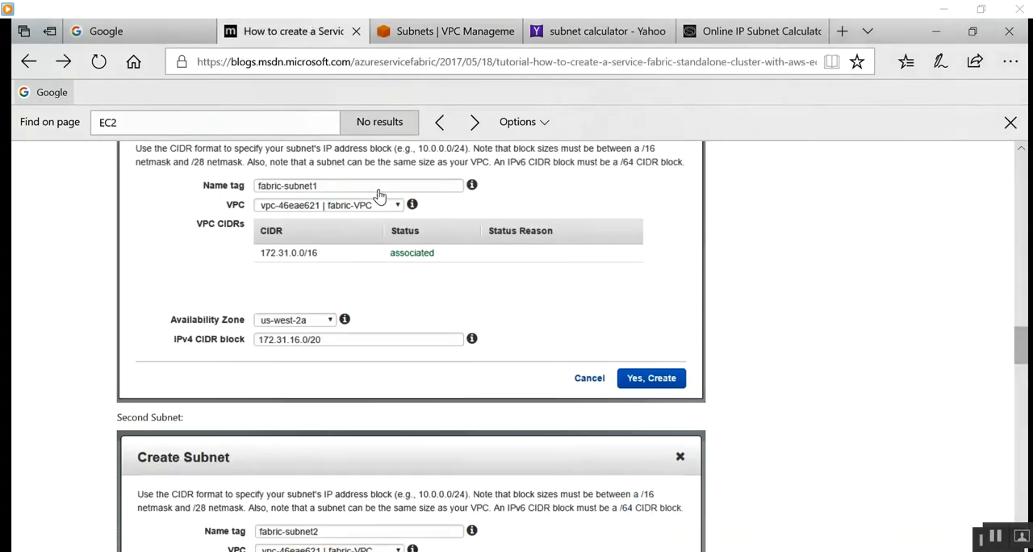
pyautogui.scroll(2, 383, 369)
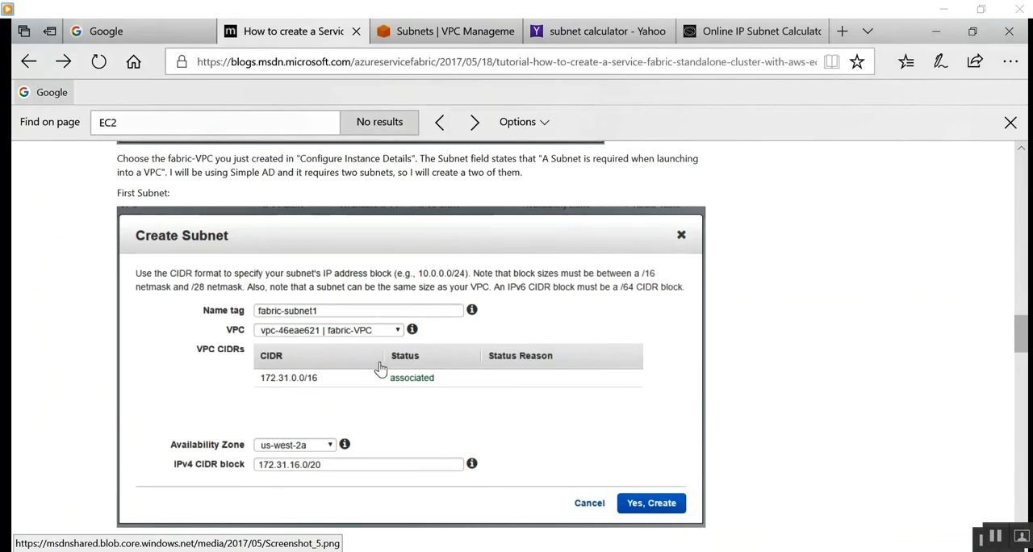
pyautogui.scroll(-1, 376, 366)
pyautogui.hotkey('ctrl', 'Tab')
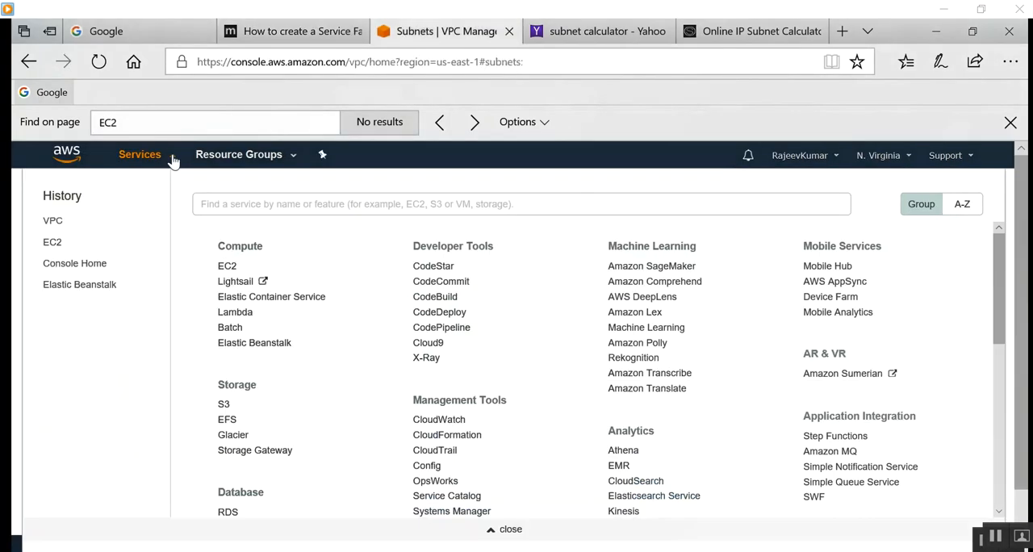
# Open the list of running EC2 instances.
pyautogui.click(167, 157)
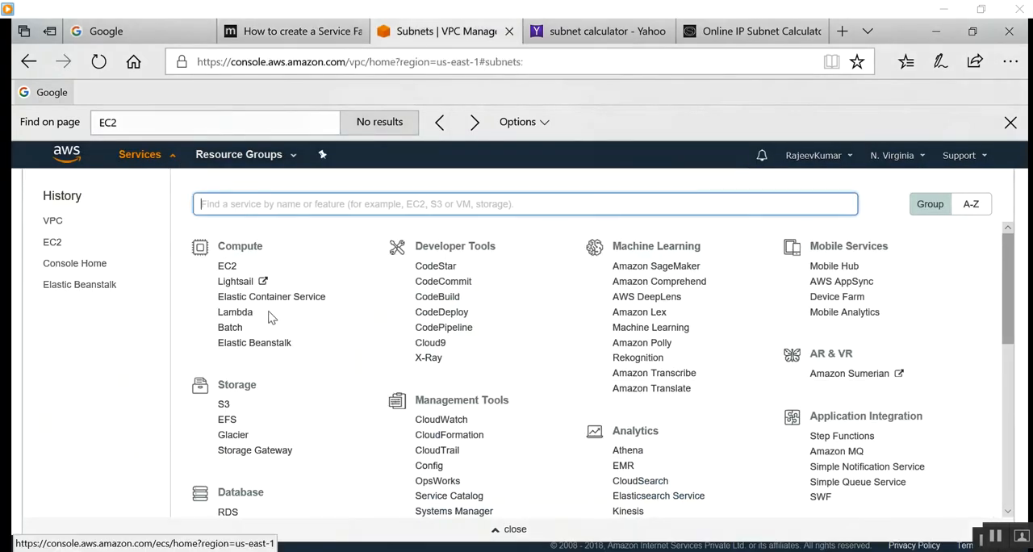
pyautogui.click(227, 266)
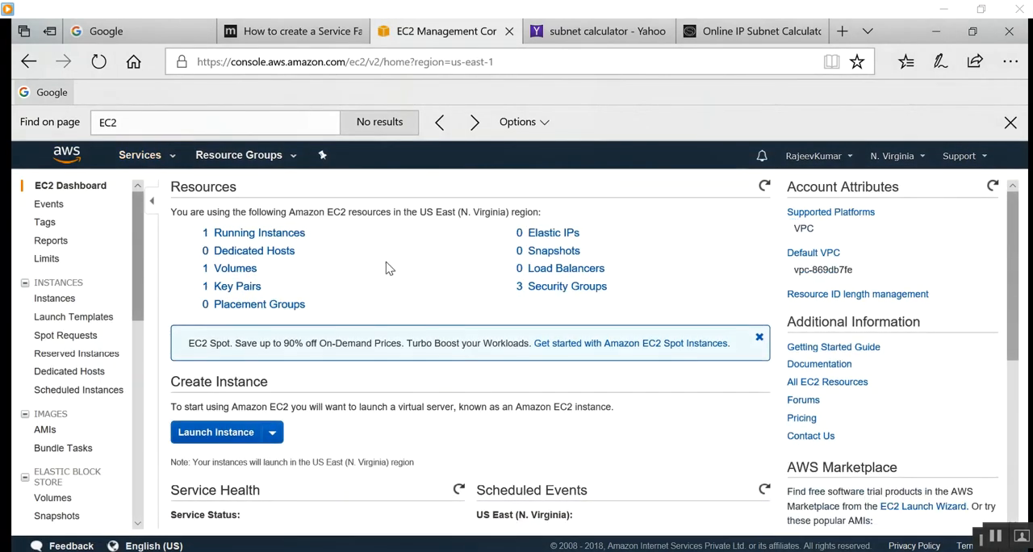
pyautogui.click(236, 234)
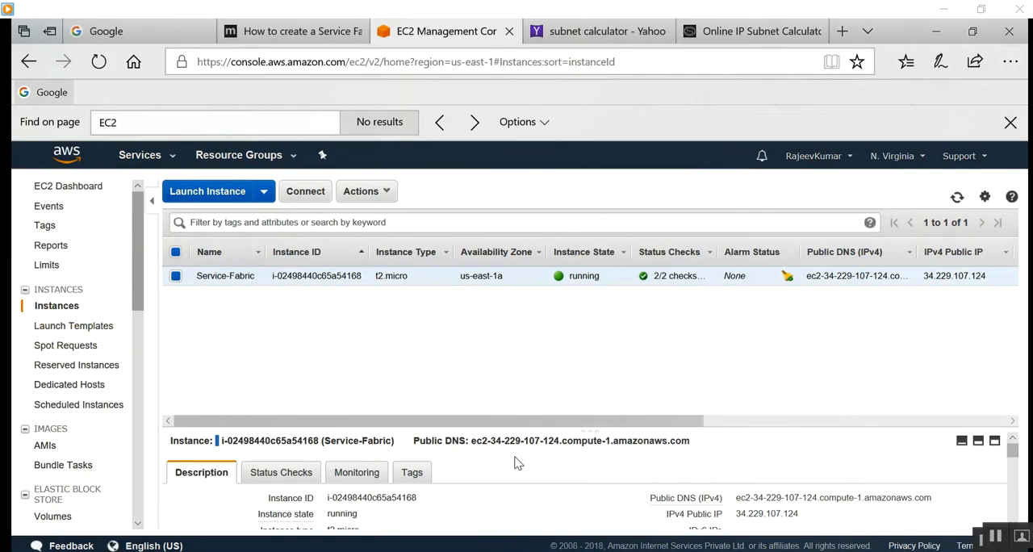
# Review the Service-Fabric instance's description and status checks, copying its VPC ID.
pyautogui.scroll(-3, 508, 484)
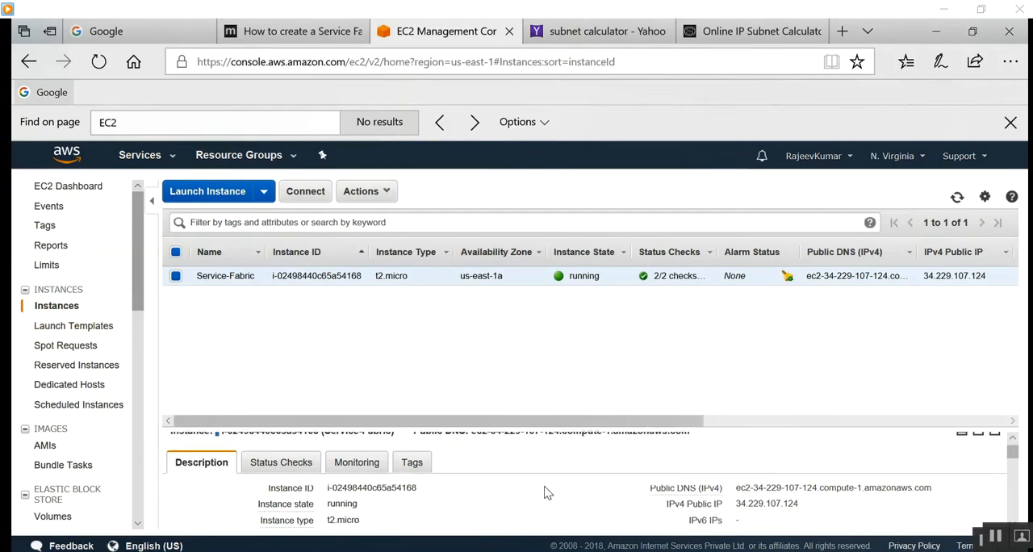
pyautogui.scroll(-3, 514, 490)
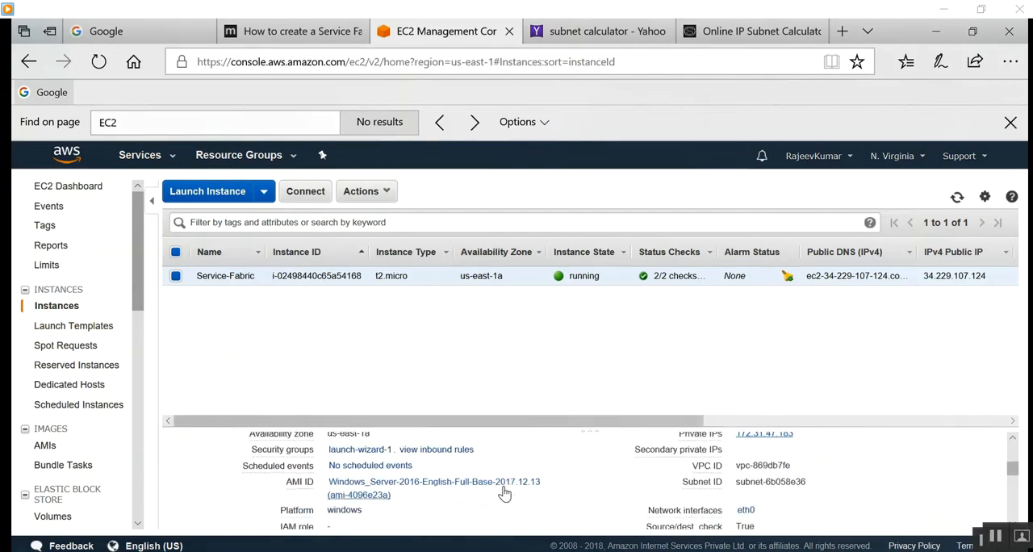
pyautogui.scroll(1, 441, 479)
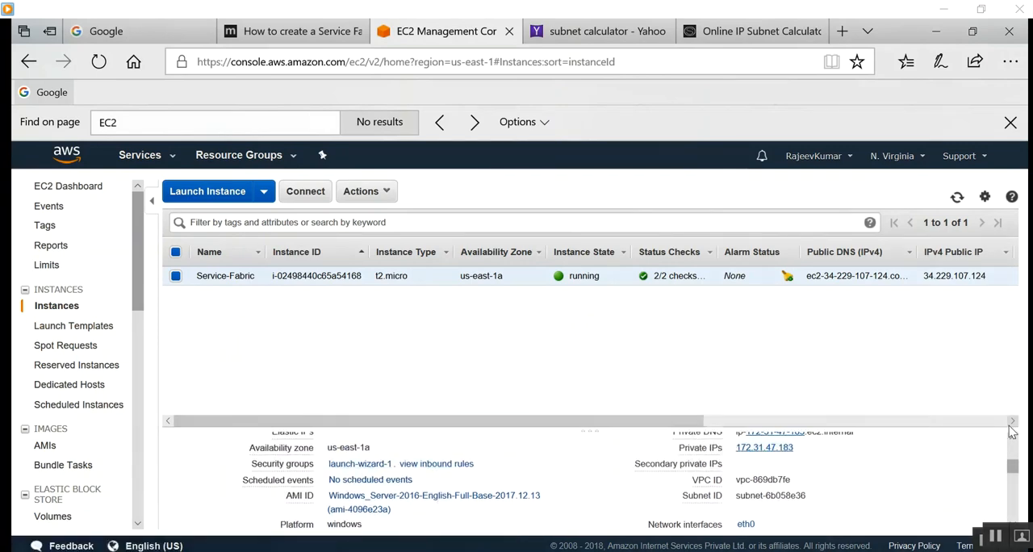
pyautogui.scroll(-1, 847, 470)
pyautogui.scroll(1, 839, 472)
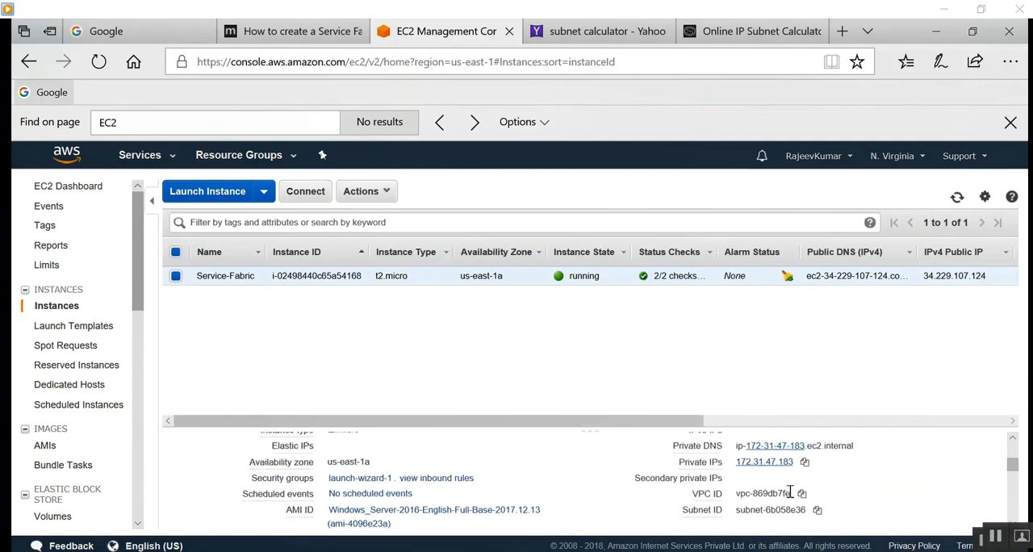
pyautogui.click(802, 495)
pyautogui.scroll(3, 858, 494)
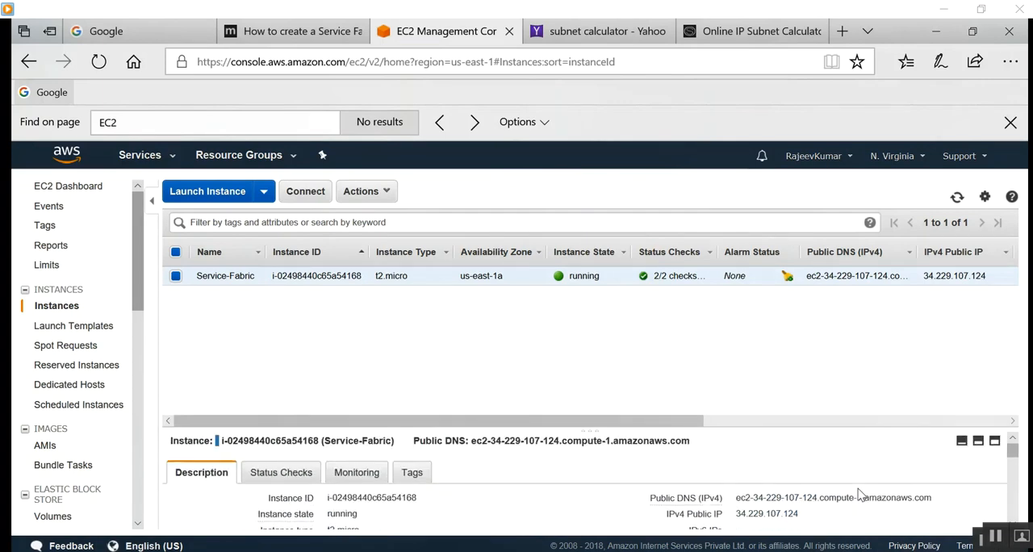
pyautogui.click(284, 474)
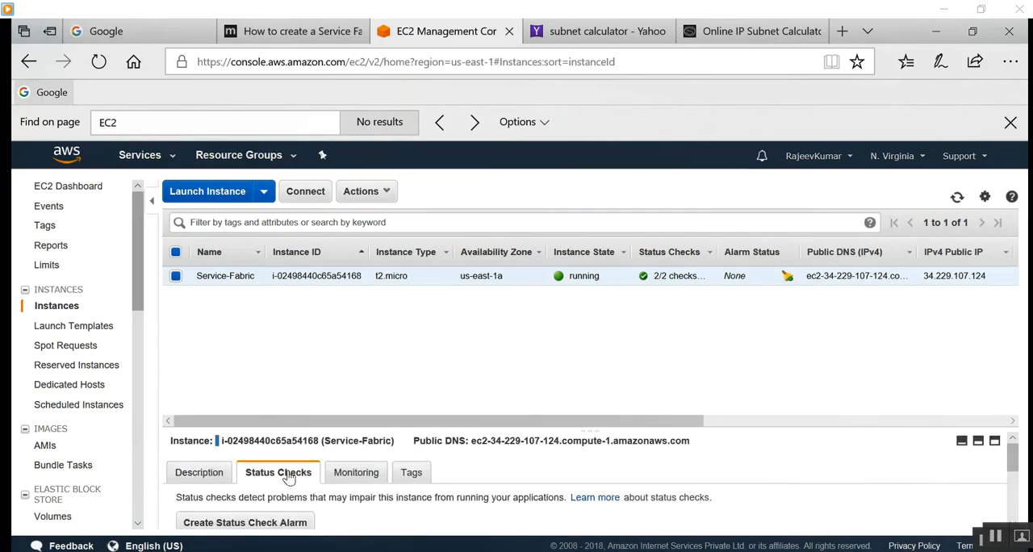
pyautogui.click(203, 477)
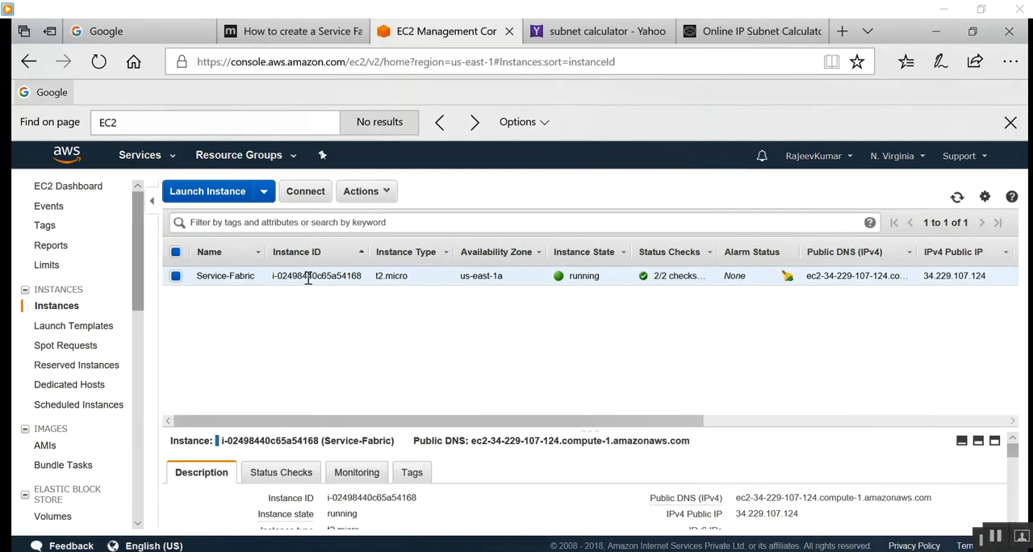
# Try to attach a network interface to the Service-Fabric instance.
pyautogui.click(365, 194)
pyautogui.moveTo(414, 275)
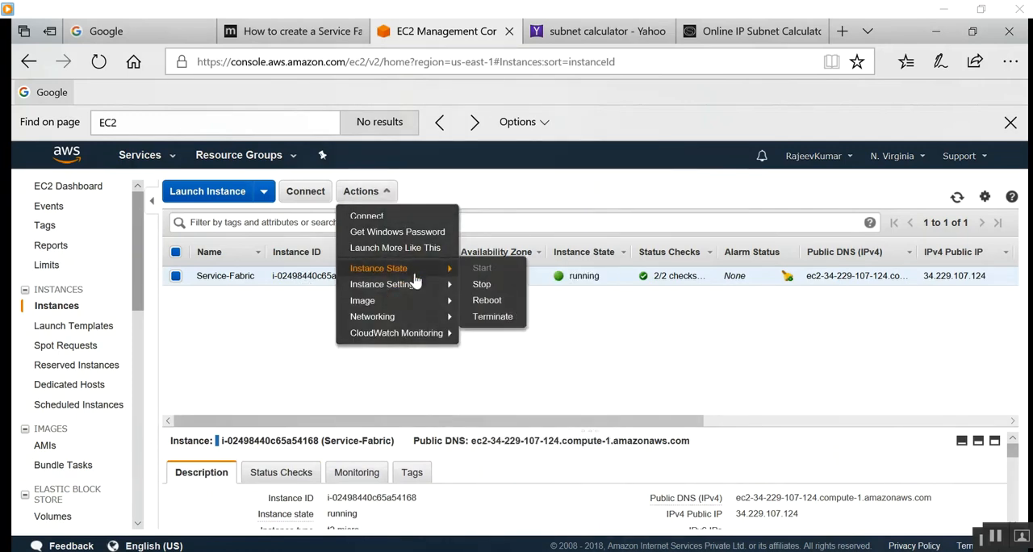
pyautogui.moveTo(408, 317)
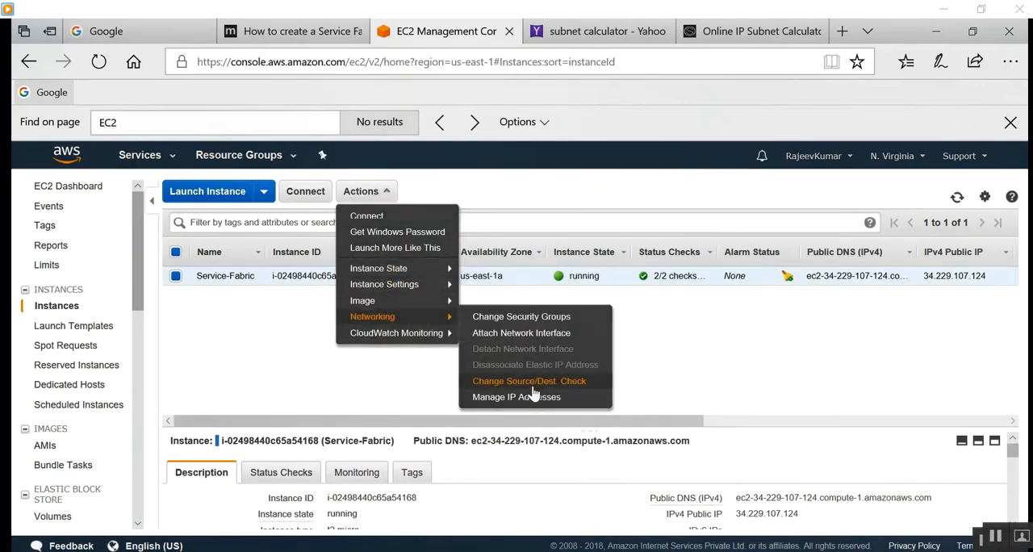
pyautogui.click(552, 335)
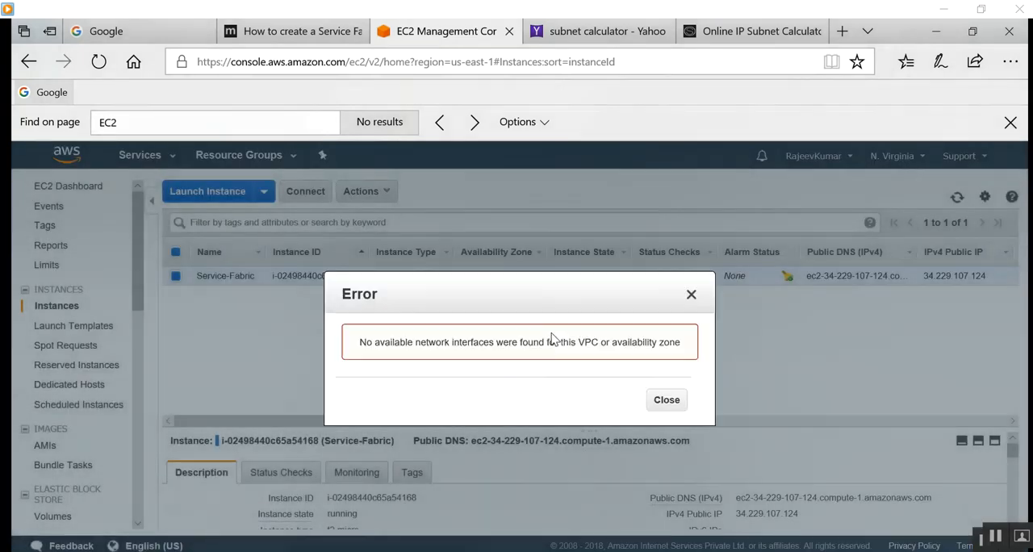
pyautogui.click(689, 296)
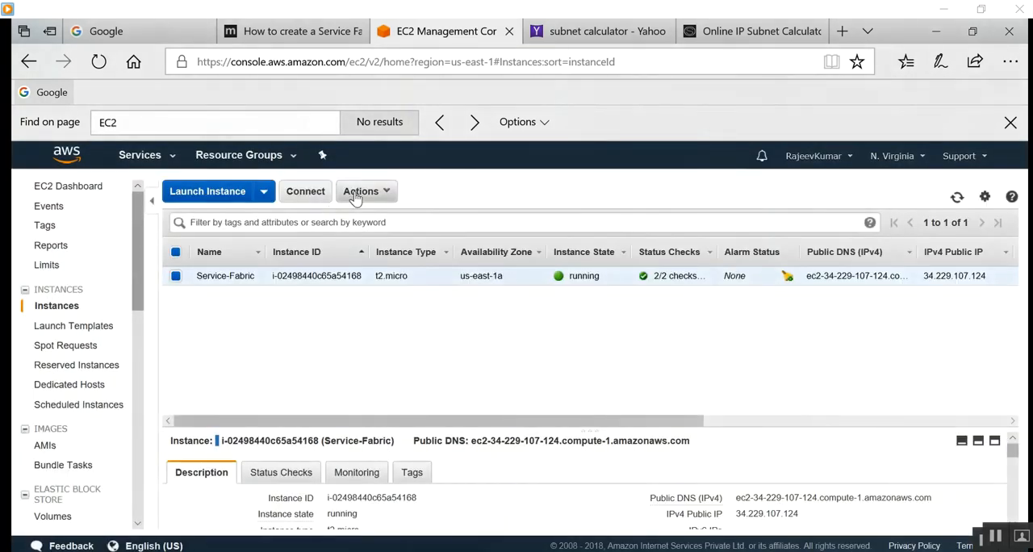
# Review the security groups available to the Service-Fabric instance, and leave its assignment as it is.
pyautogui.click(386, 193)
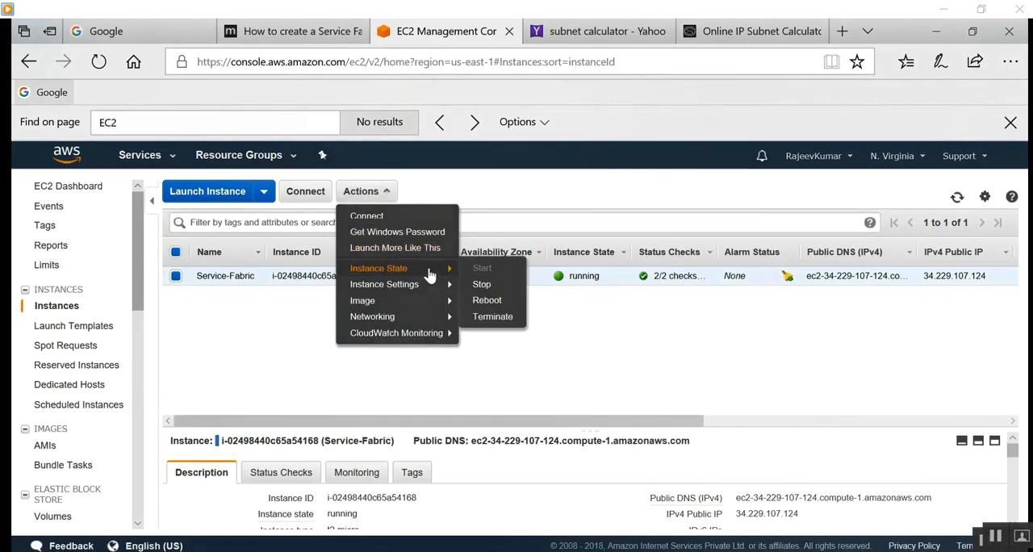
pyautogui.moveTo(413, 321)
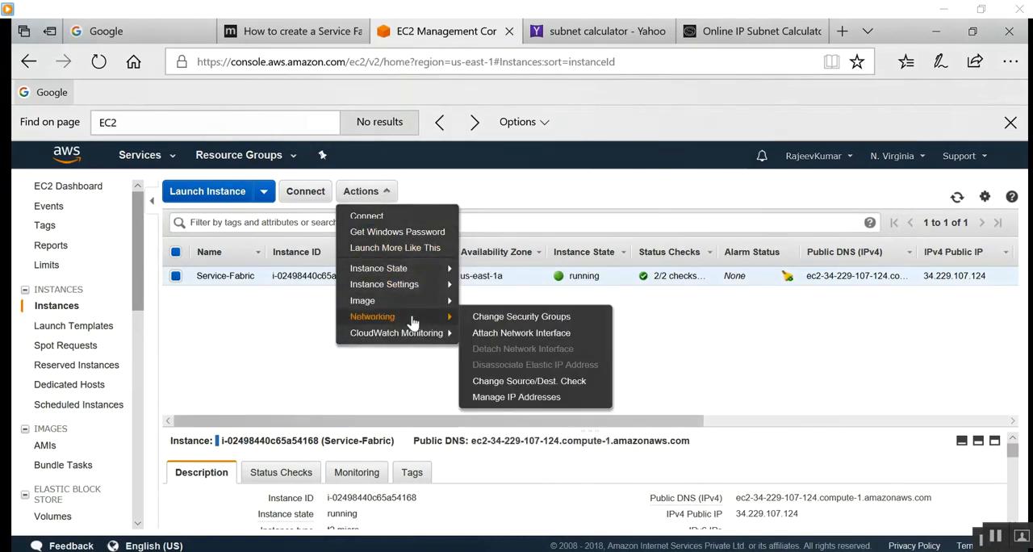
pyautogui.click(510, 318)
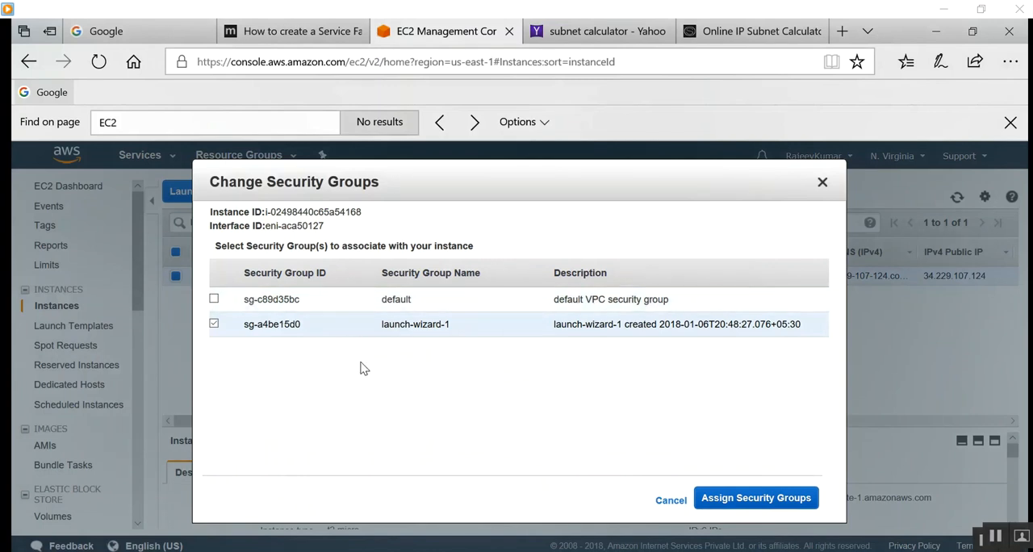
pyautogui.click(214, 300)
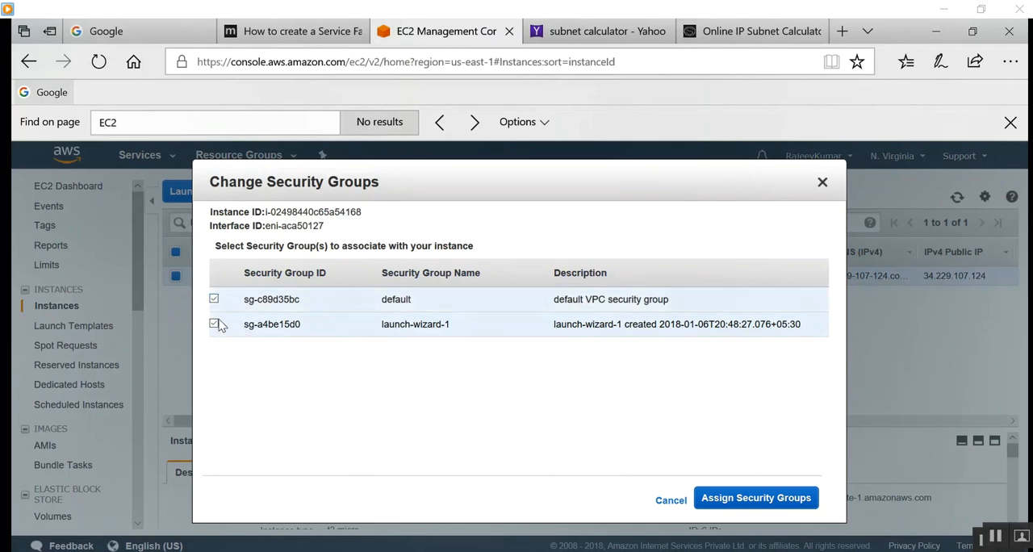
pyautogui.click(214, 301)
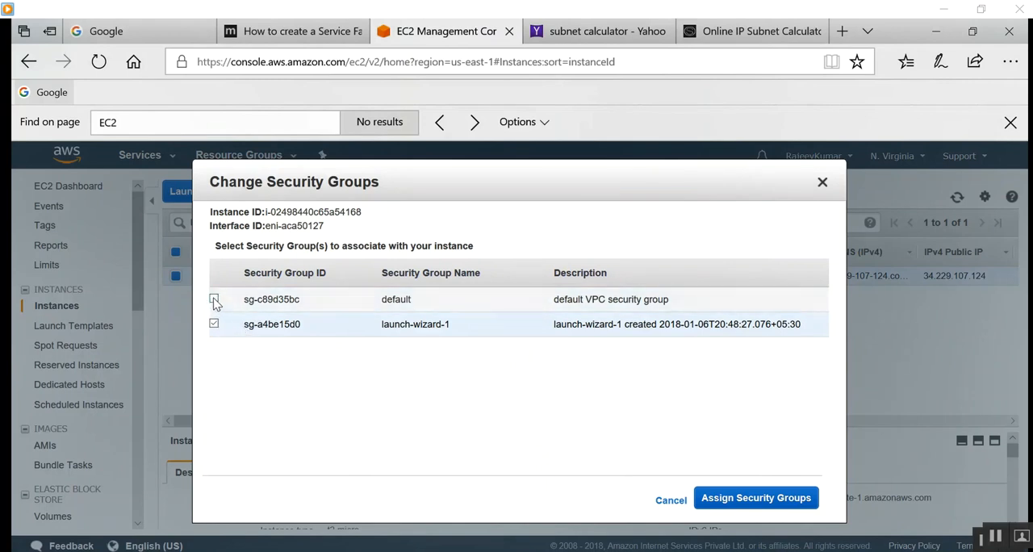
pyautogui.click(818, 185)
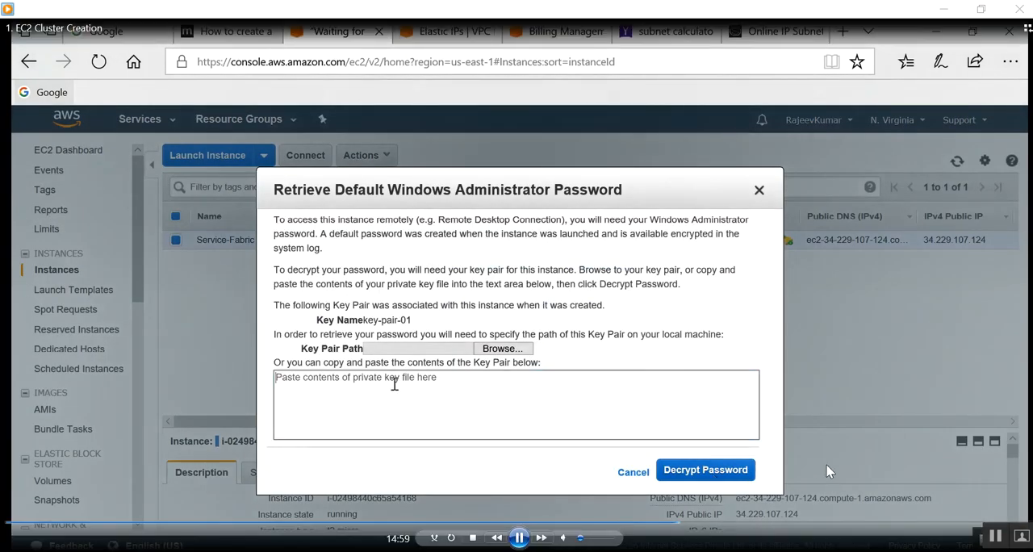
pyautogui.click(394, 384)
pyautogui.hotkey('ctrl', 'v')
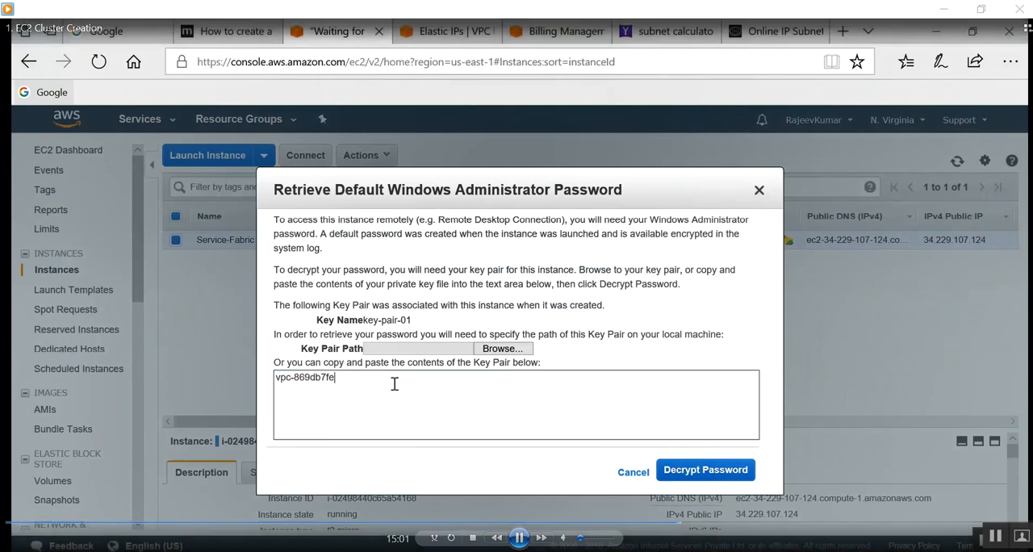
pyautogui.press('BackSpace')
pyautogui.press('BackSpace')
pyautogui.press('BackSpace')
pyautogui.press('BackSpace')
pyautogui.press('BackSpace')
pyautogui.press('BackSpace')
pyautogui.press('BackSpace')
pyautogui.press('BackSpace')
pyautogui.press('BackSpace')
pyautogui.press('BackSpace')
pyautogui.press('BackSpace')
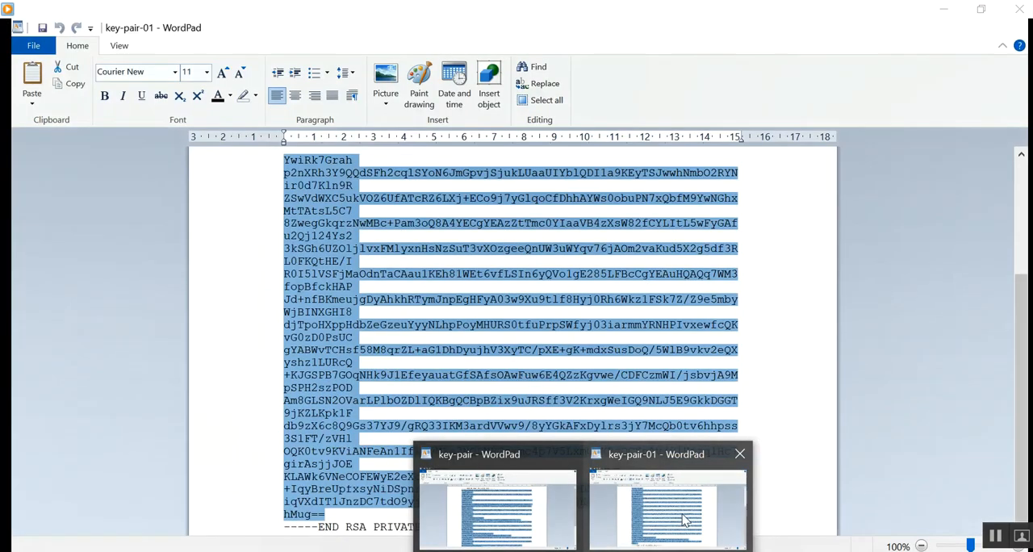
# Paste the private key from the key-pair-01 WordPad document and decrypt the instance's Windows administrator password.
pyautogui.click(683, 521)
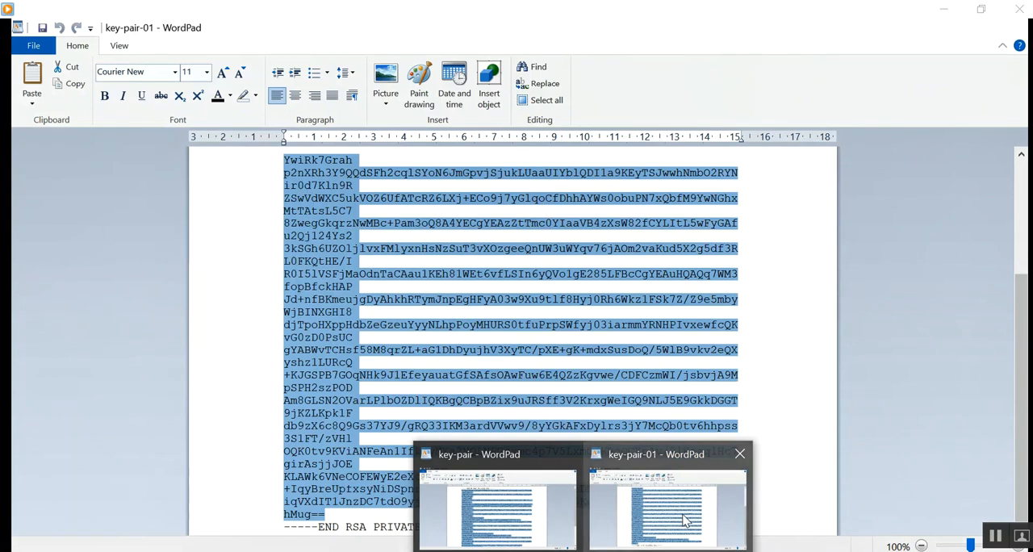
pyautogui.hotkey('alt', 'Tab')
pyautogui.click(266, 370)
pyautogui.hotkey('ctrl', 'v')
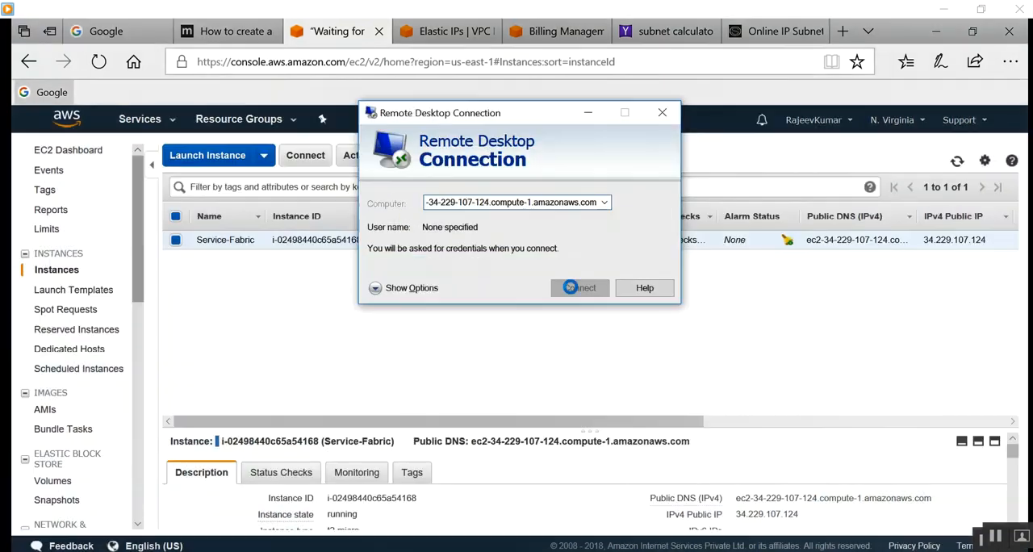
pyautogui.click(575, 290)
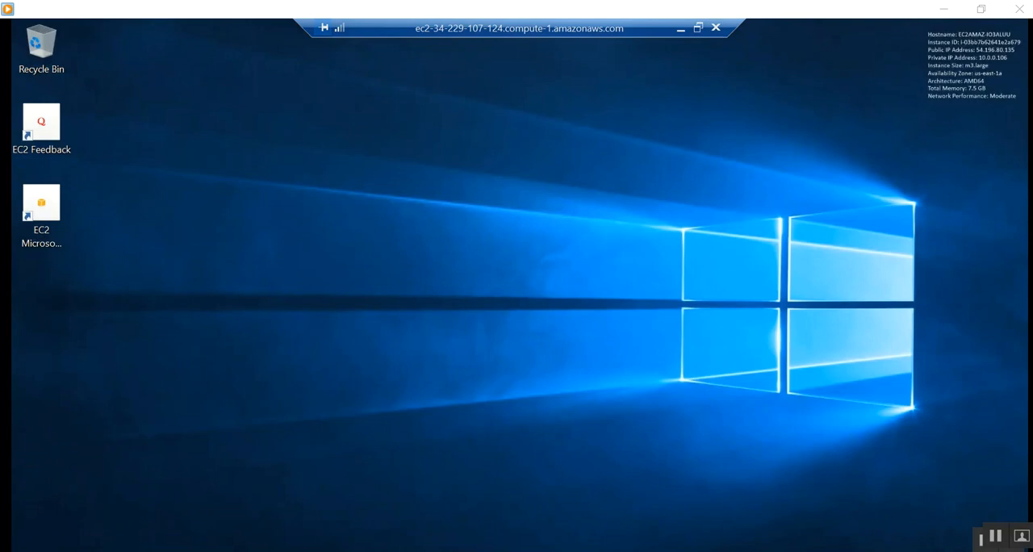
# Copy the Microsoft.Azure.ServiceFabric.WindowsServer.6.0.232.9494 folder from the local demo folder to the remote server's desktop.
pyautogui.click(678, 29)
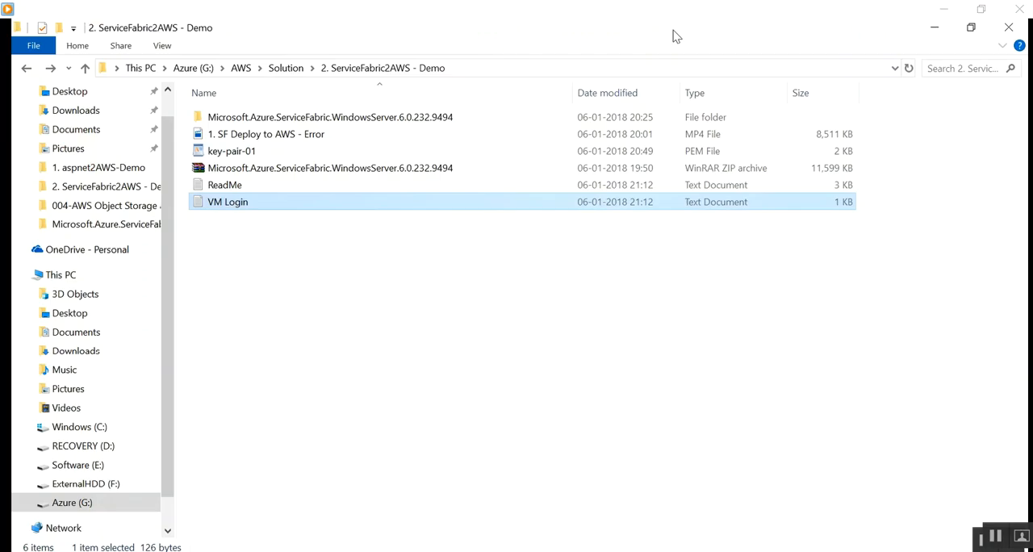
pyautogui.click(351, 170)
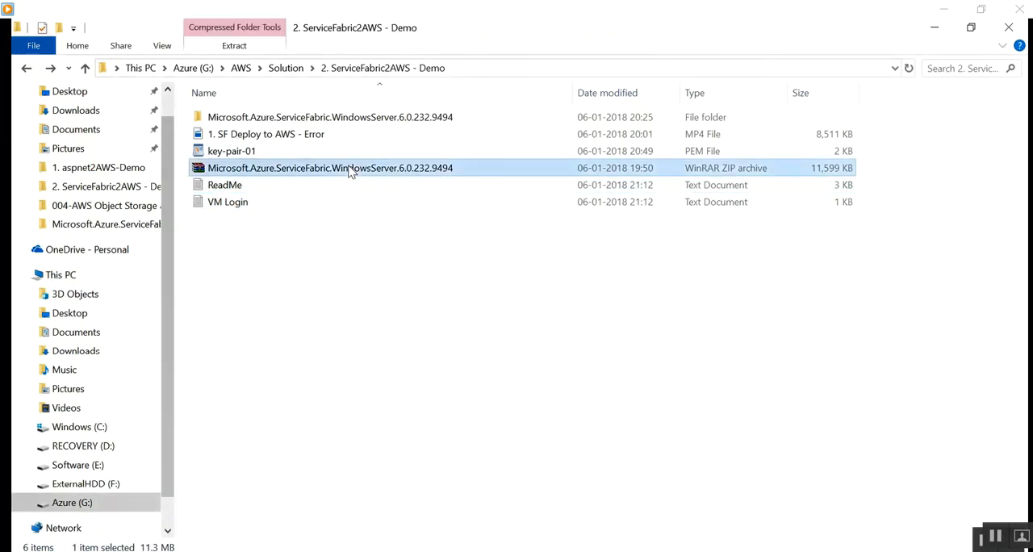
pyautogui.rightClick(355, 117)
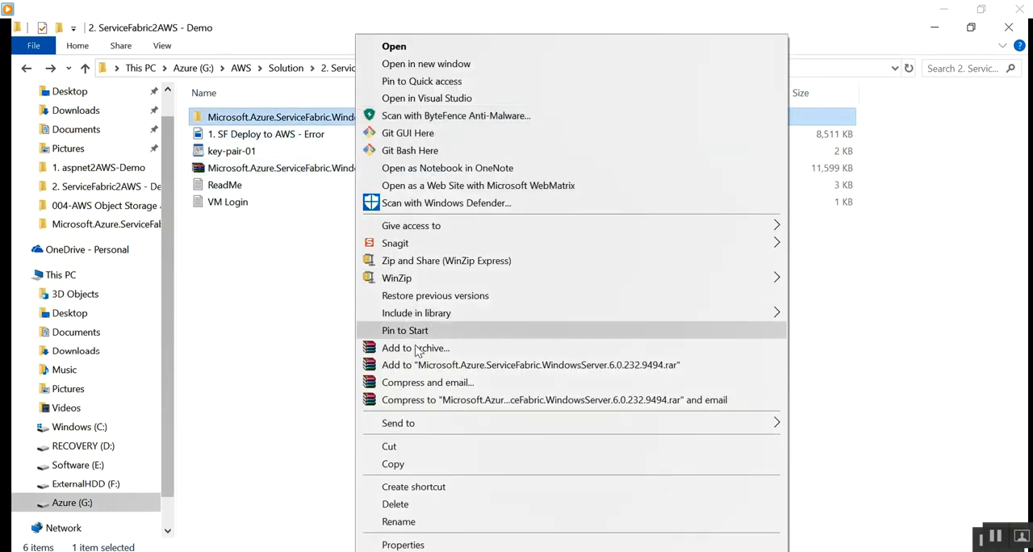
pyautogui.click(411, 464)
pyautogui.hotkey('alt', 'Tab')
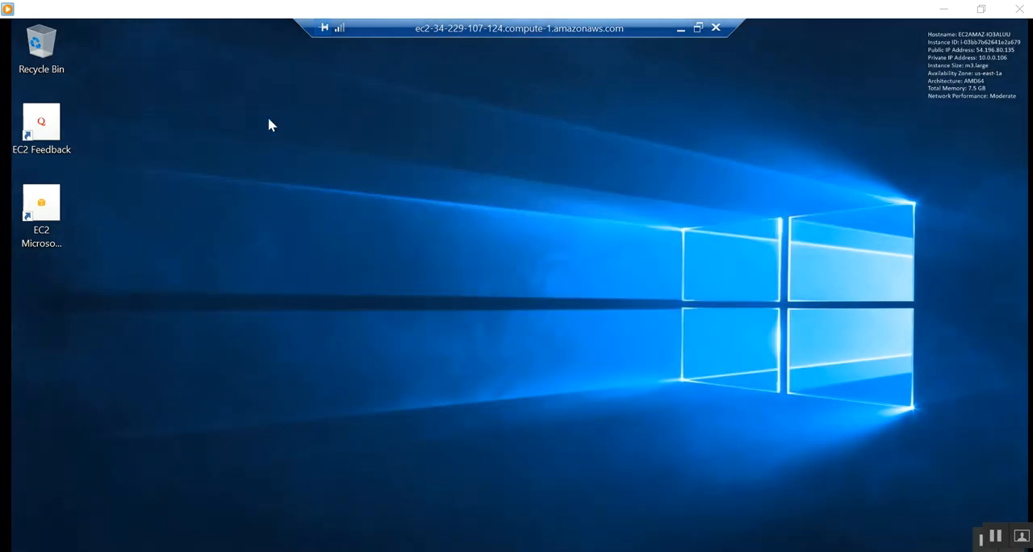
pyautogui.rightClick(149, 116)
pyautogui.click(174, 185)
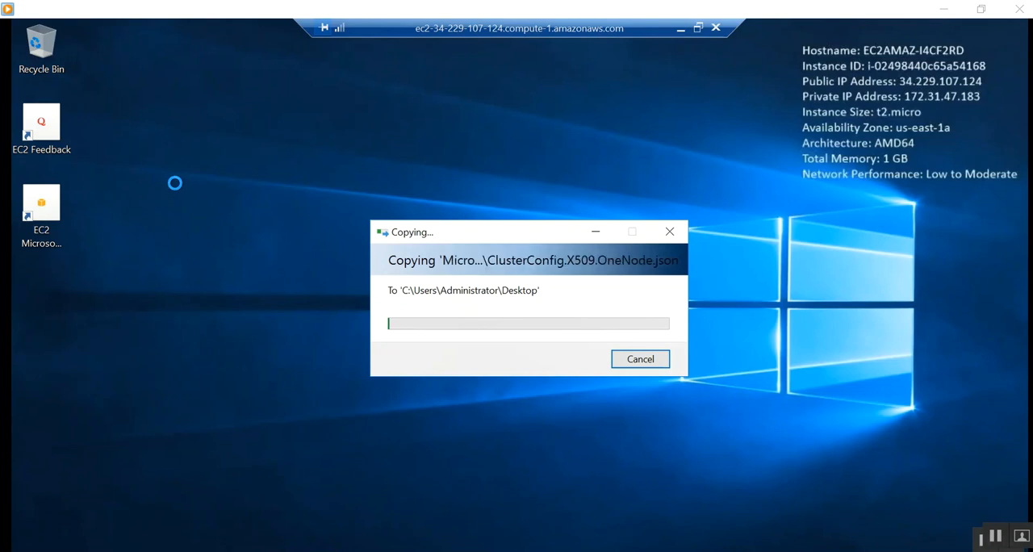
# Check the size and contents of the local Microsoft.Azure.ServiceFabric.WindowsServer.6.0.232.9494 folder in its properties.
pyautogui.click(676, 30)
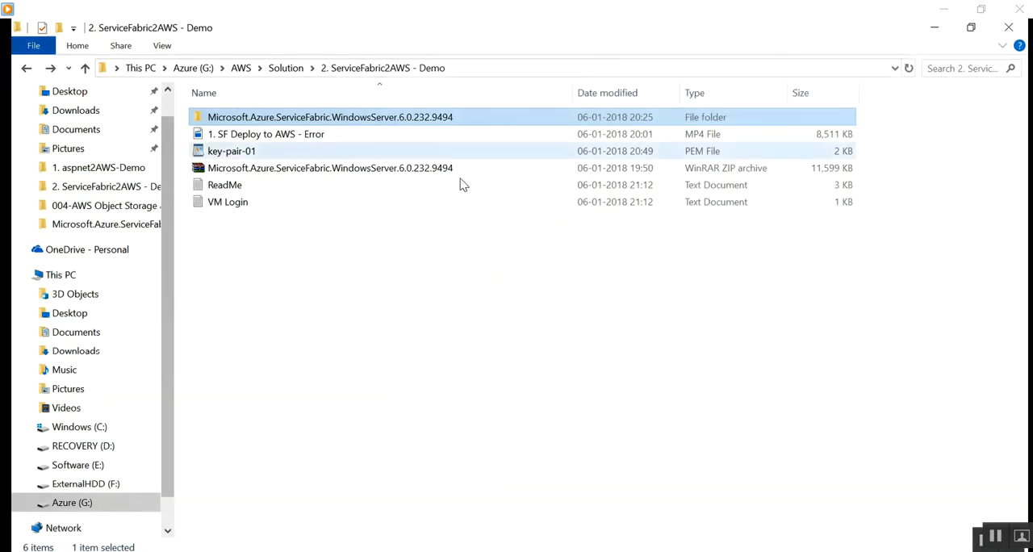
pyautogui.click(348, 282)
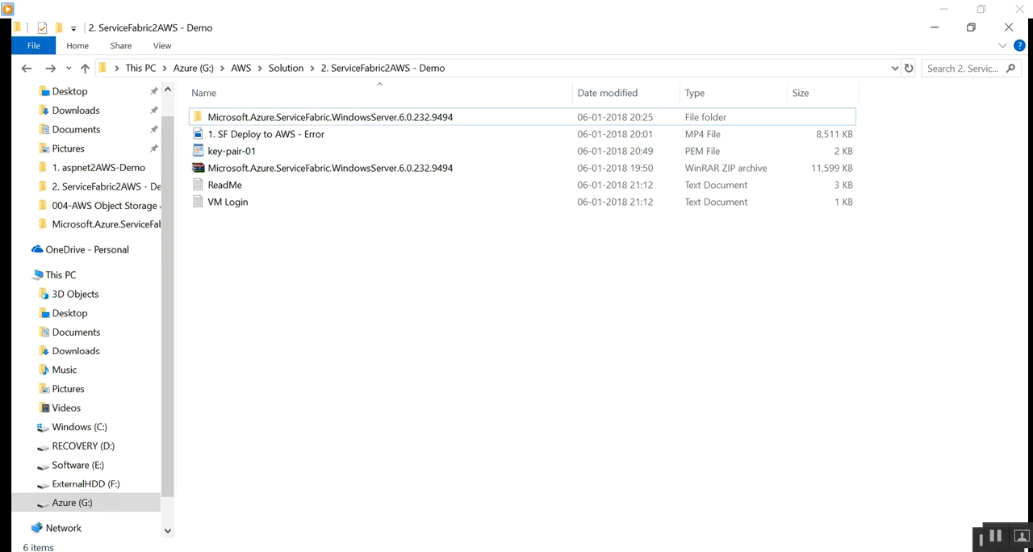
pyautogui.rightClick(275, 118)
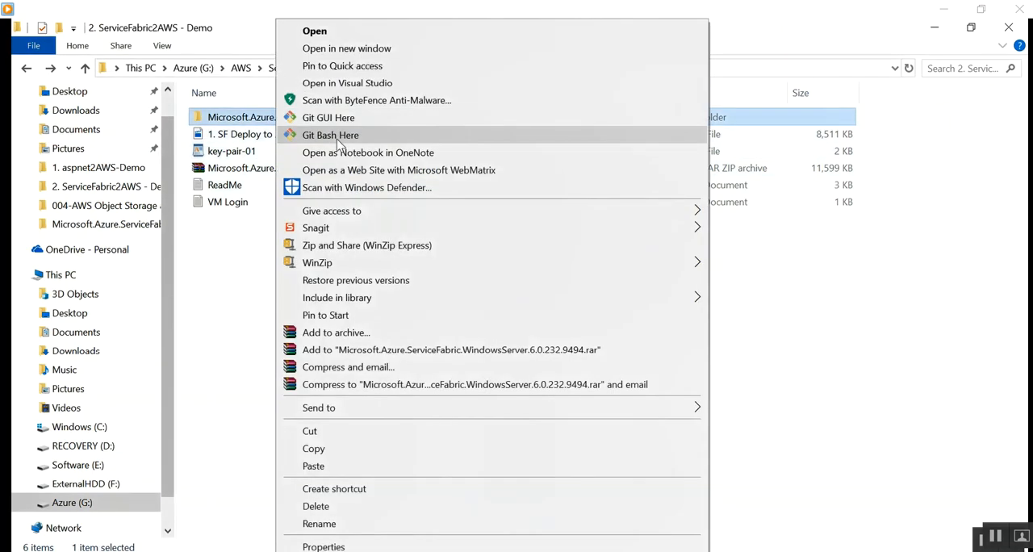
pyautogui.click(343, 546)
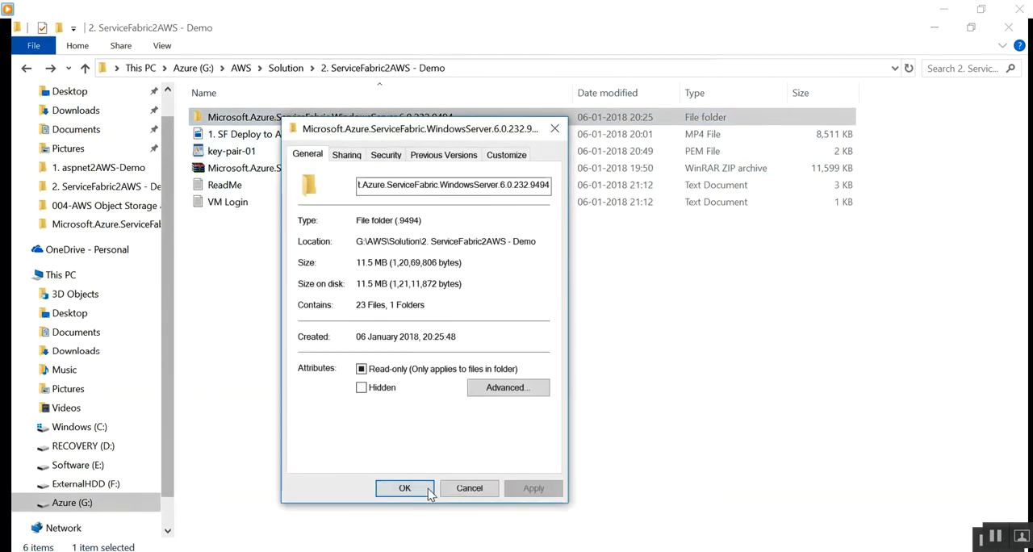
pyautogui.click(470, 490)
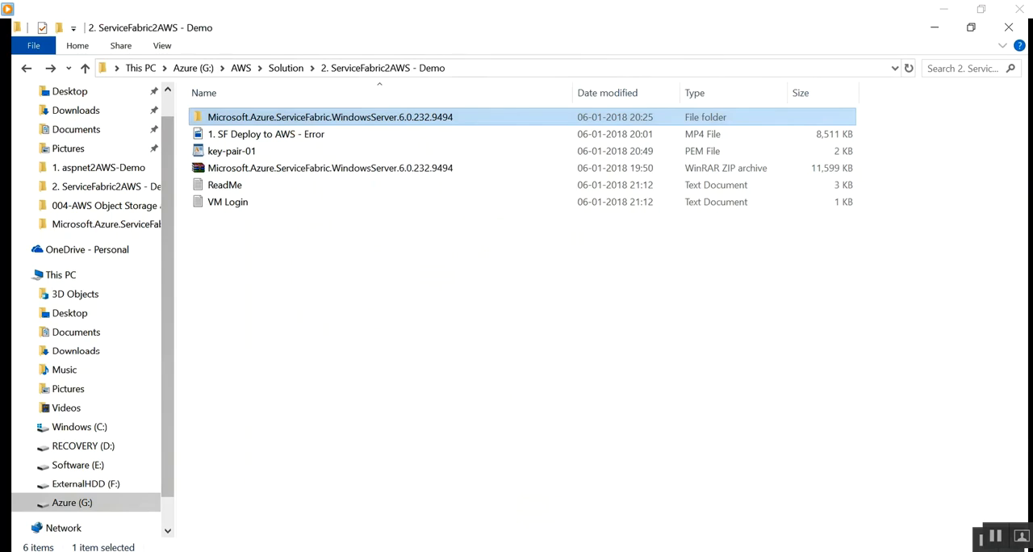
# Start Windows PowerShell ISE as administrator on the remote EC2 server.
pyautogui.click(578, 550)
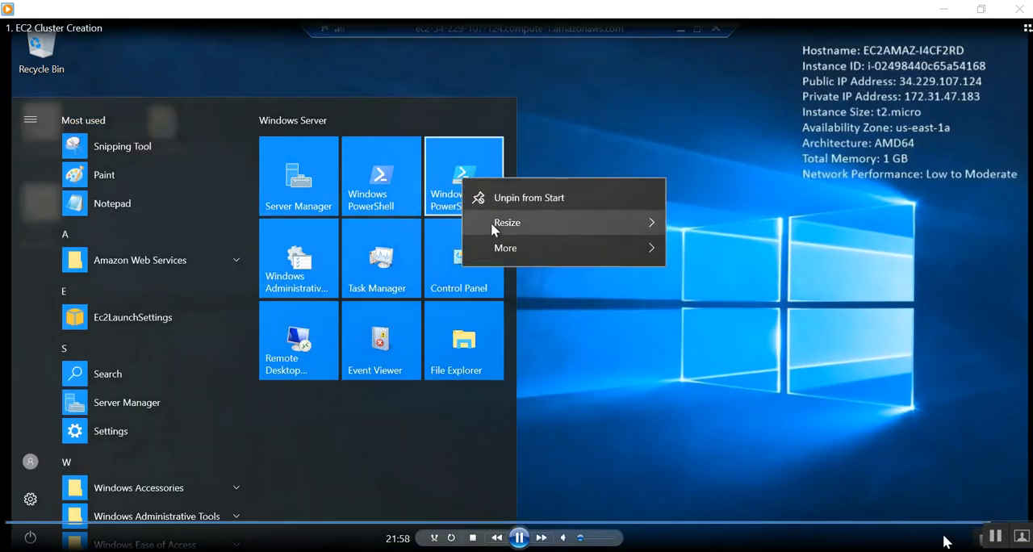
pyautogui.moveTo(632, 250)
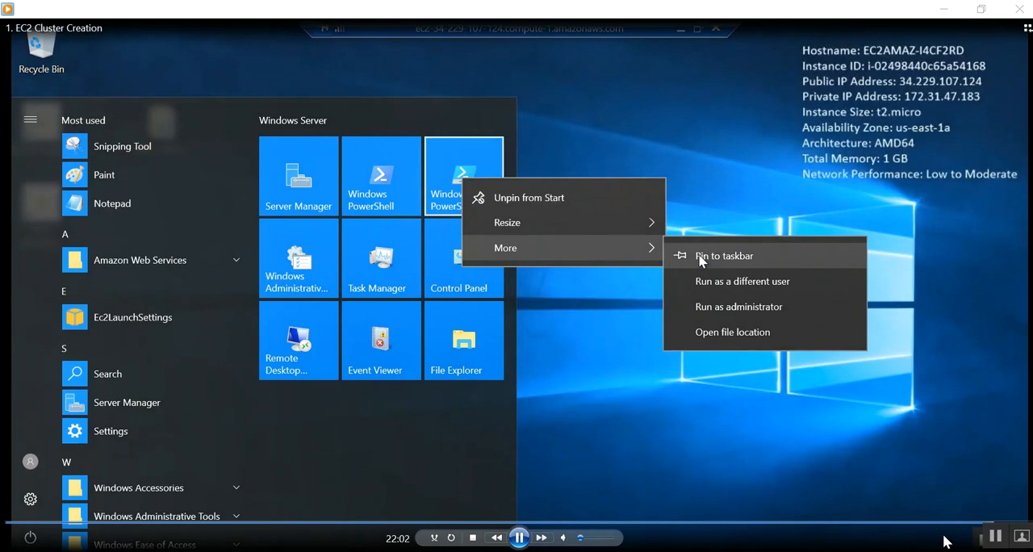
pyautogui.click(718, 309)
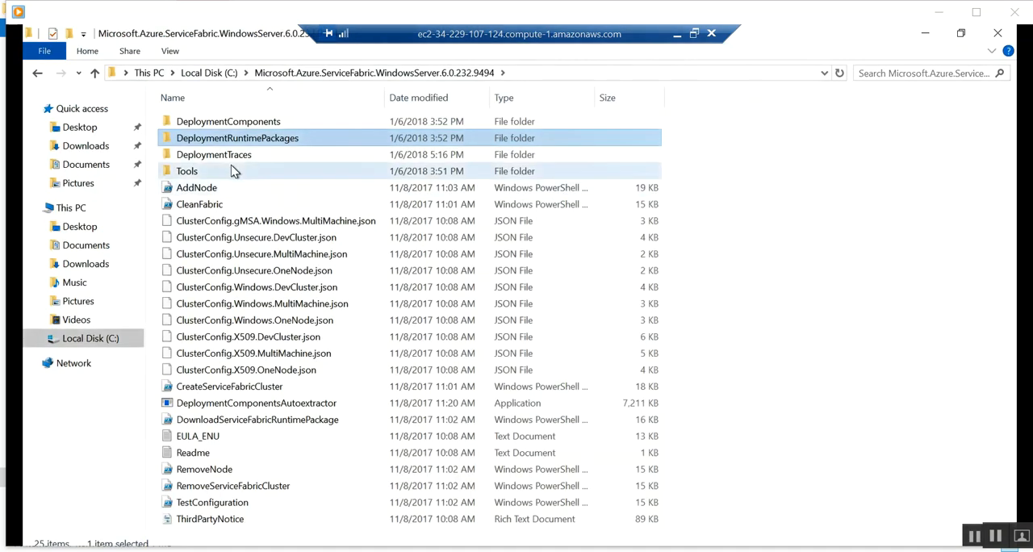
# Examine the DeploymentComponents, DeploymentRuntimePackages and DeploymentTraces folders inside the Service Fabric package on the server's C drive.
pyautogui.click(234, 169)
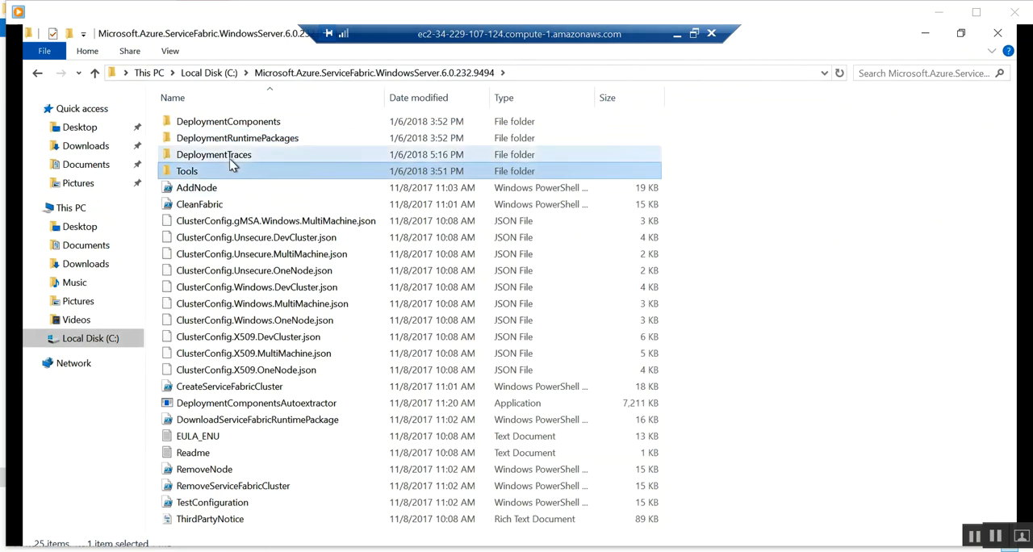
pyautogui.click(233, 123)
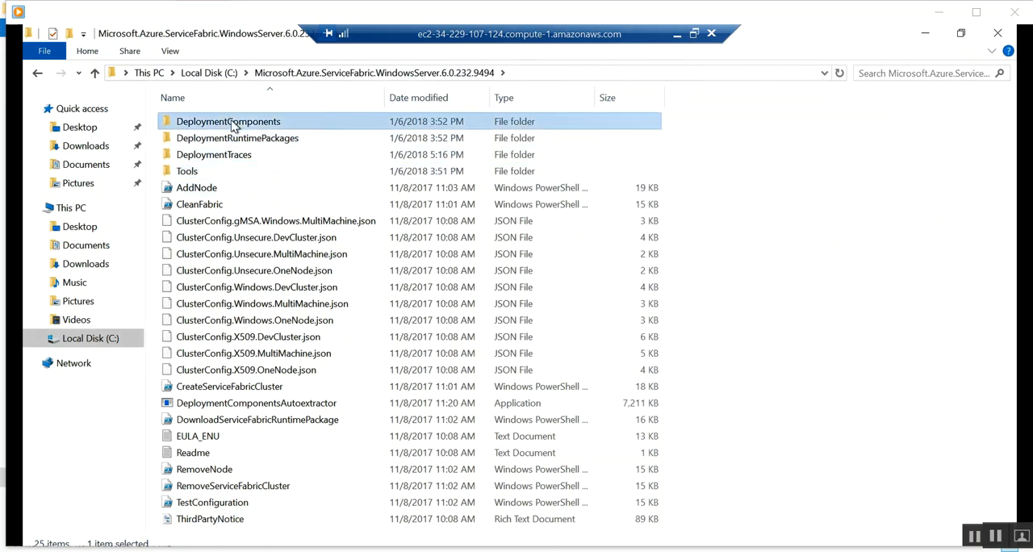
pyautogui.doubleClick(232, 122)
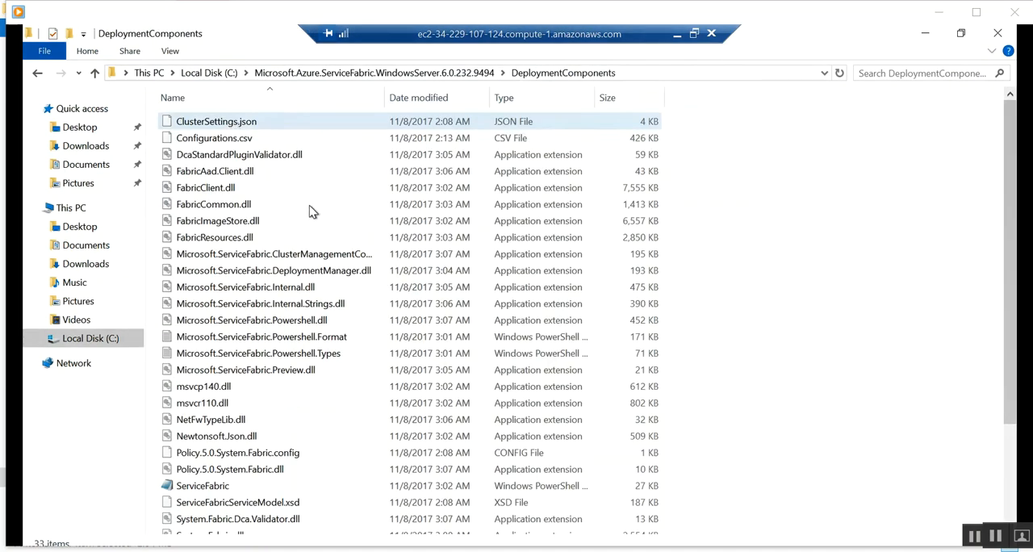
pyautogui.scroll(-3, 313, 240)
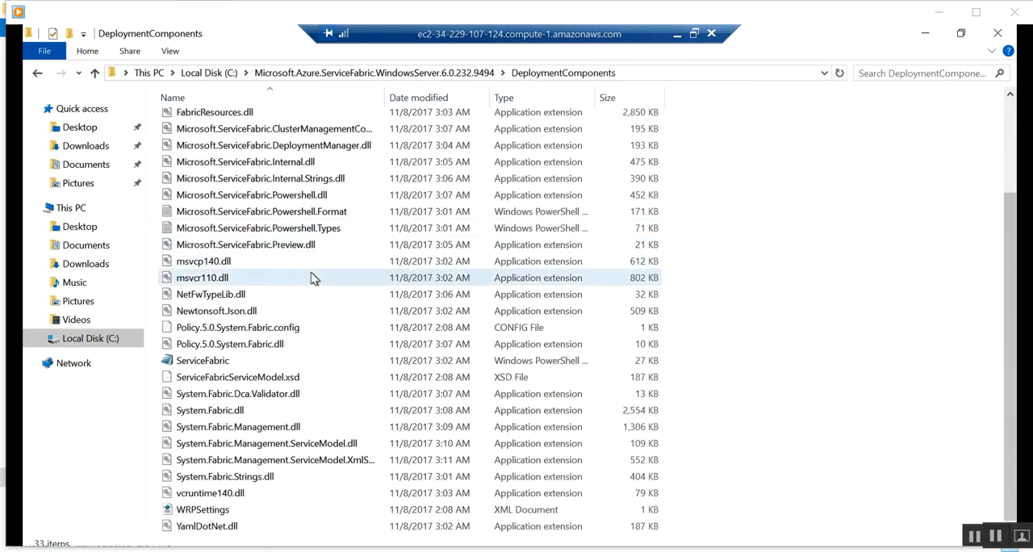
pyautogui.scroll(5, 313, 242)
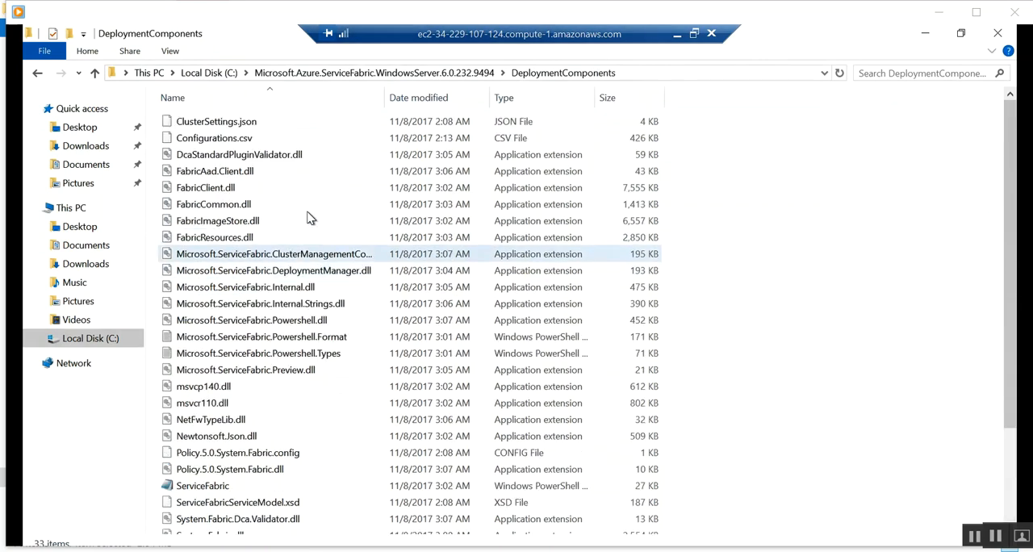
pyautogui.click(38, 74)
pyautogui.doubleClick(224, 137)
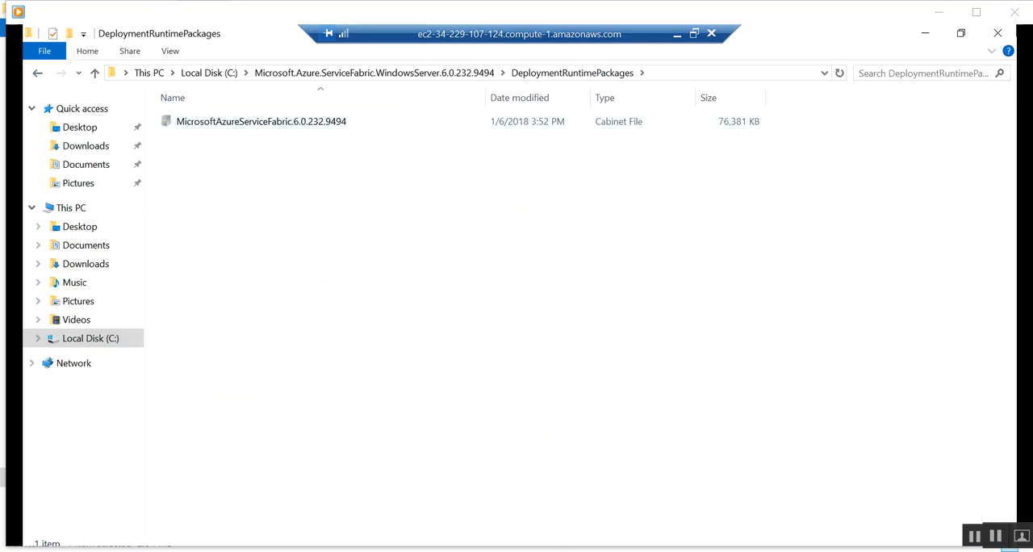
pyautogui.click(37, 77)
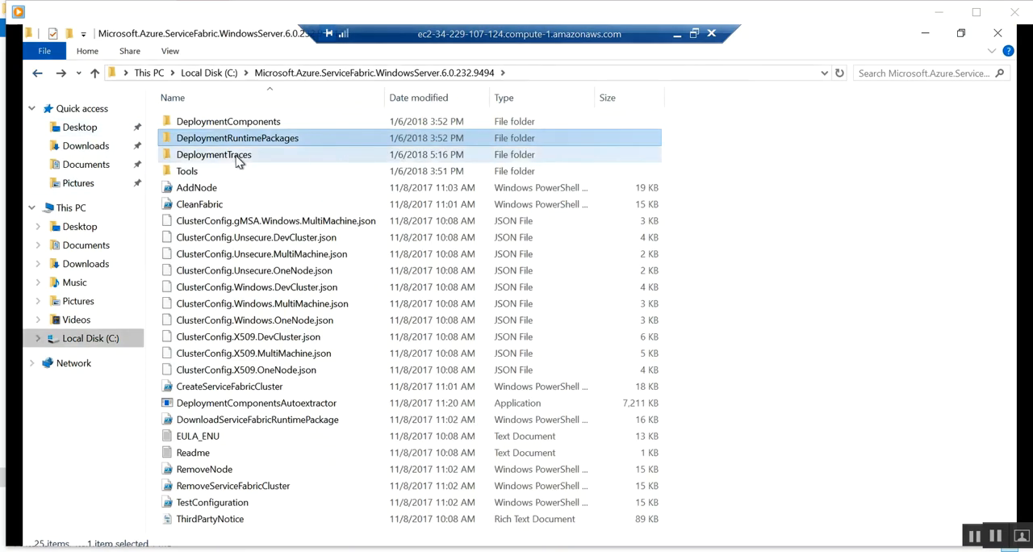
pyautogui.doubleClick(236, 153)
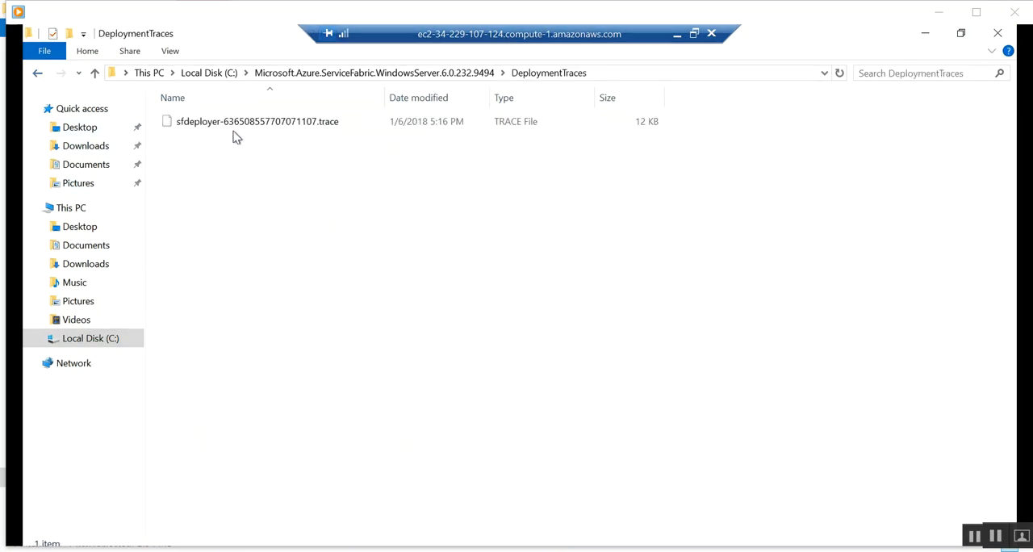
pyautogui.click(38, 77)
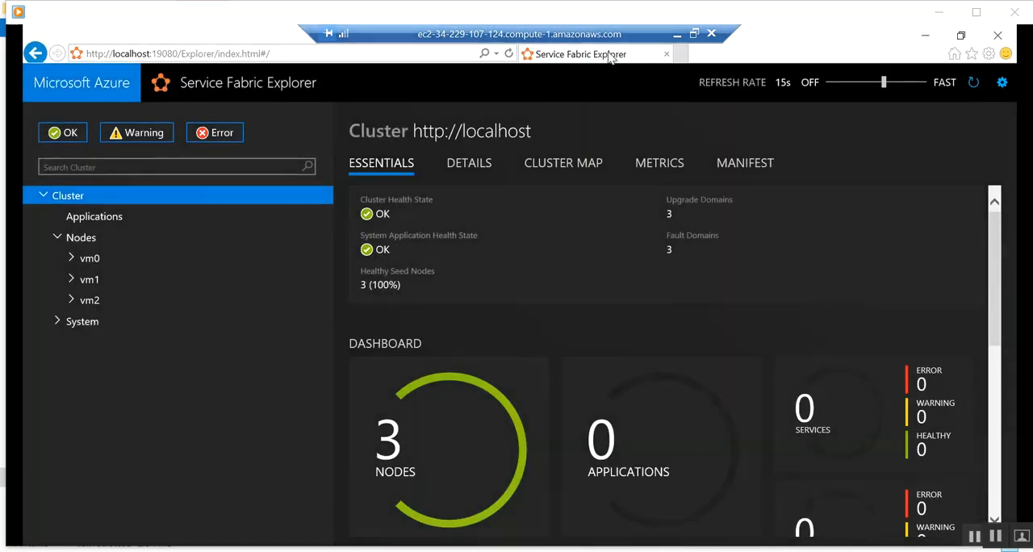
# Examine the cluster's Nodes and System branches in Service Fabric Explorer.
pyautogui.click(56, 237)
pyautogui.click(57, 237)
pyautogui.click(58, 323)
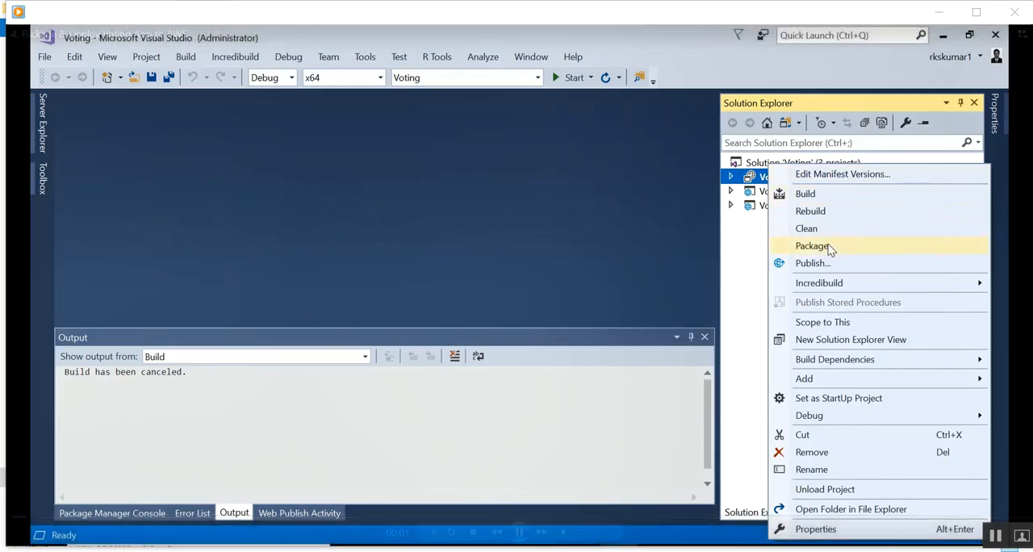
# Package the Voting Service Fabric application project in Visual Studio.
pyautogui.click(812, 246)
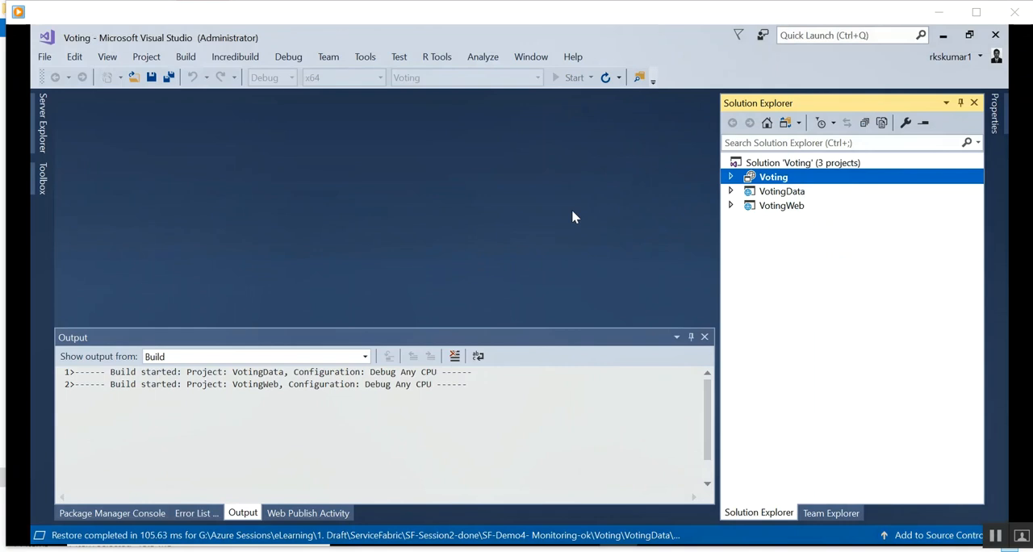
# Enlarge the Output pane and review the Voting project's build and packaging log.
pyautogui.moveTo(523, 326); pyautogui.dragTo(515, 232)
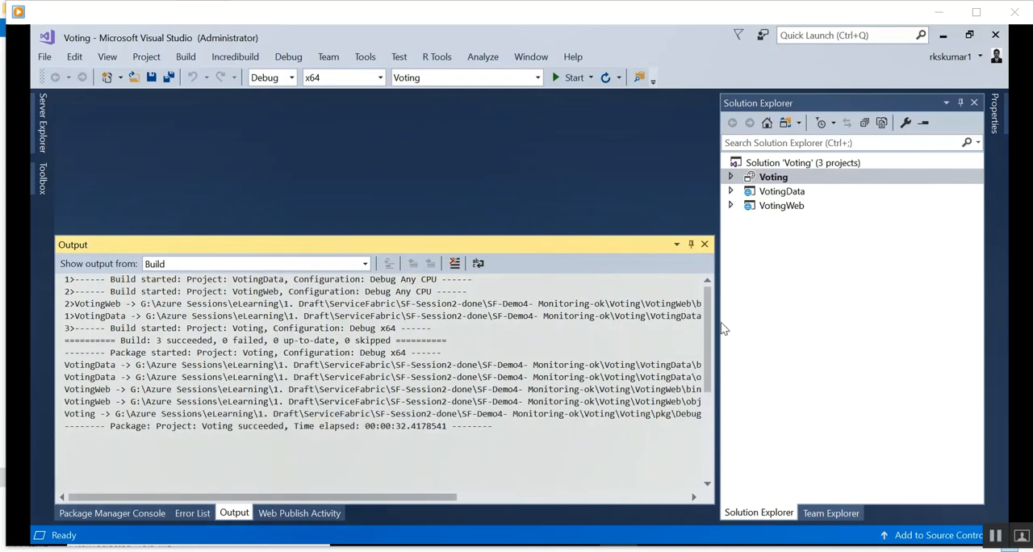
pyautogui.moveTo(719, 326); pyautogui.dragTo(773, 325)
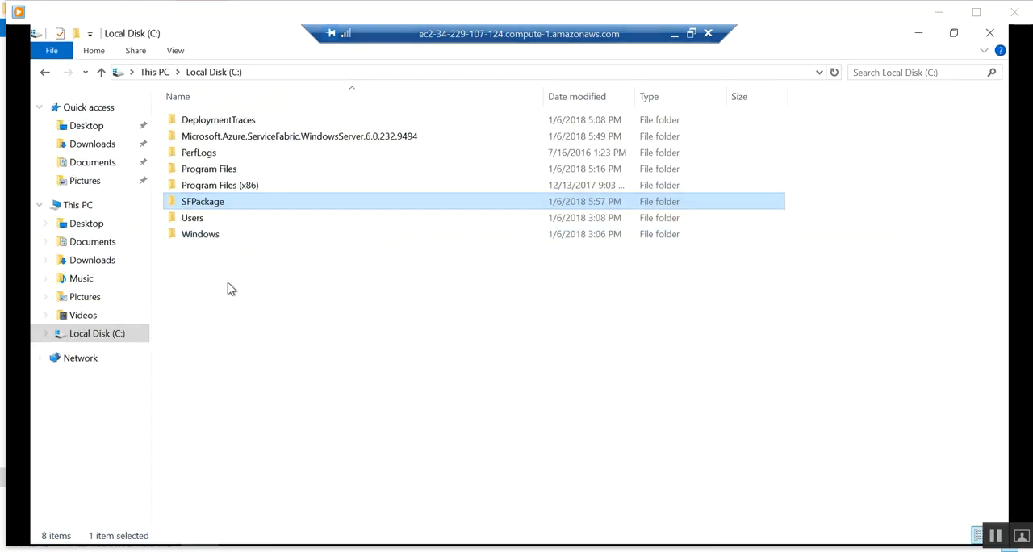
# Create a folder named VotingApp on the remote server's C drive and open it.
pyautogui.click(205, 306)
pyautogui.rightClick(203, 301)
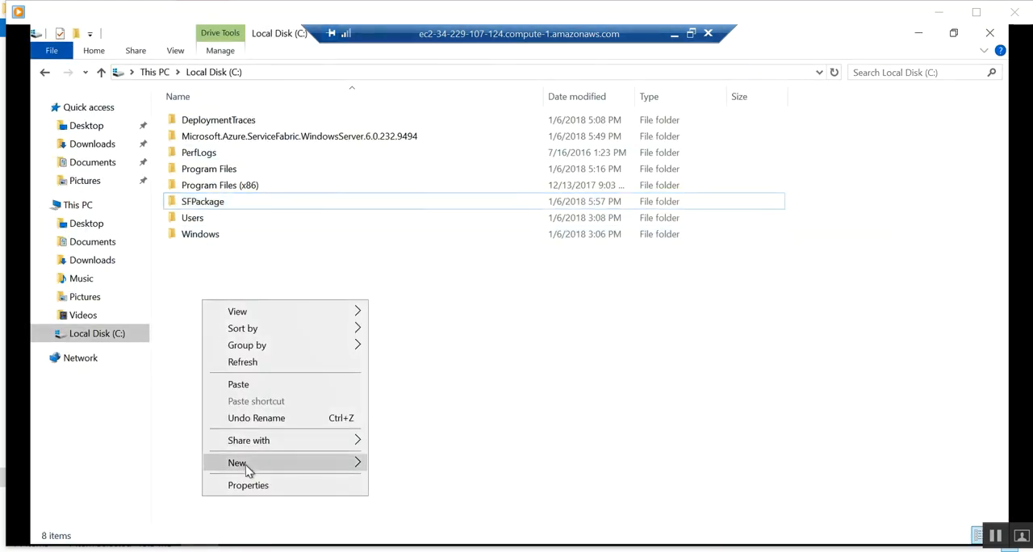
pyautogui.moveTo(247, 467)
pyautogui.click(413, 357)
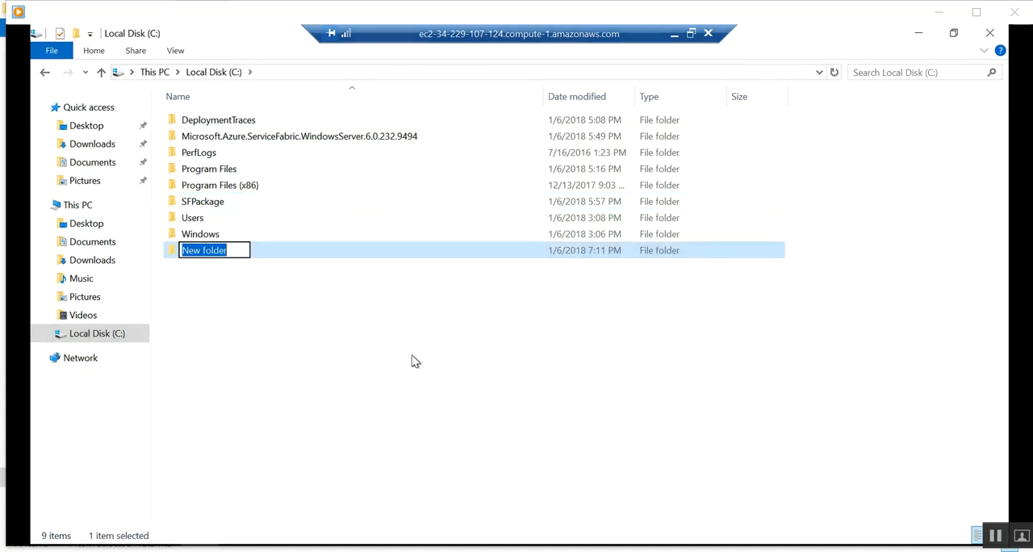
pyautogui.write('Voti')
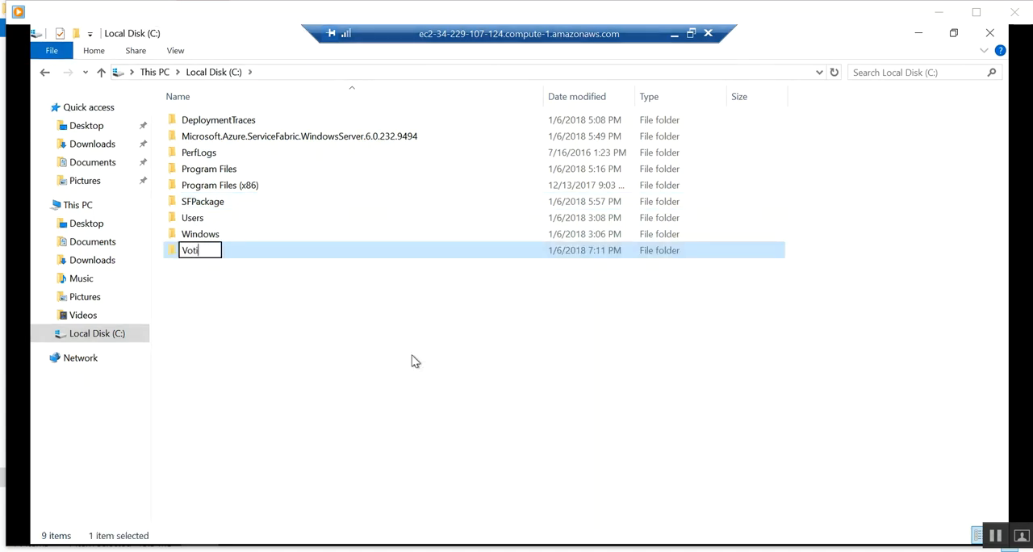
pyautogui.write('ngApp')
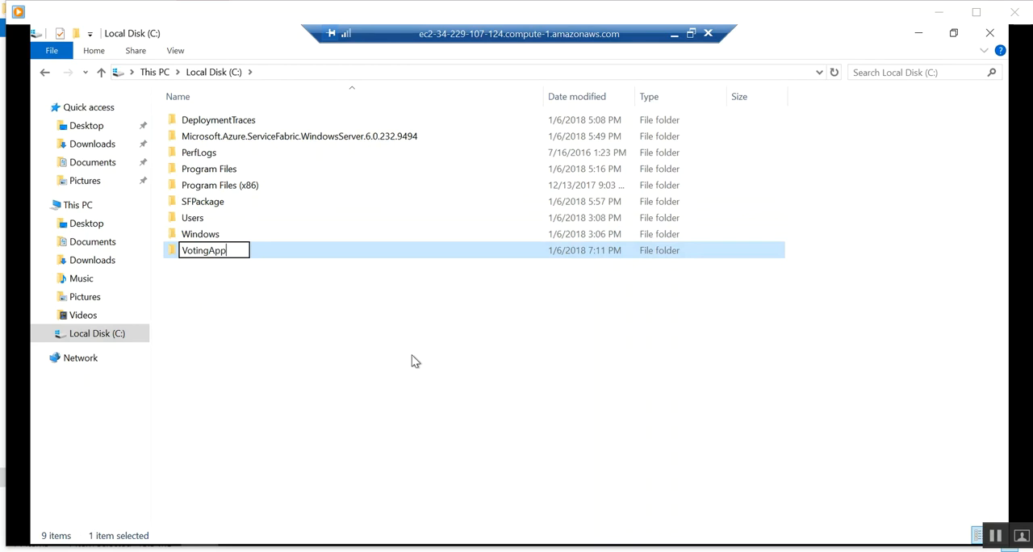
pyautogui.press('Return')
pyautogui.press('Return')
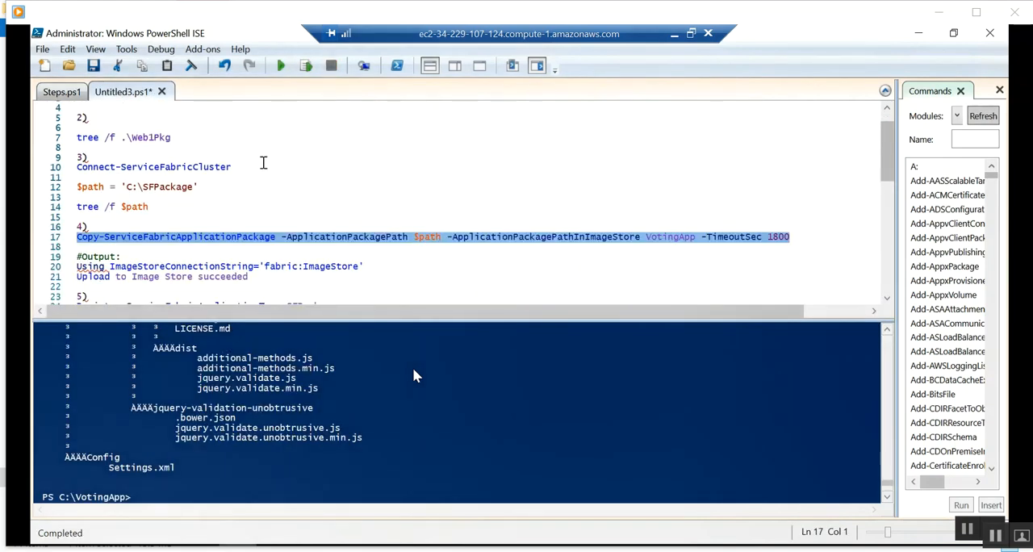
# Clear the PowerShell ISE console, run Connect-ServiceFabricCluster from the script, and review its output.
pyautogui.click(227, 166)
pyautogui.keyDown('shift'); pyautogui.click(77, 166); pyautogui.keyUp('shift')
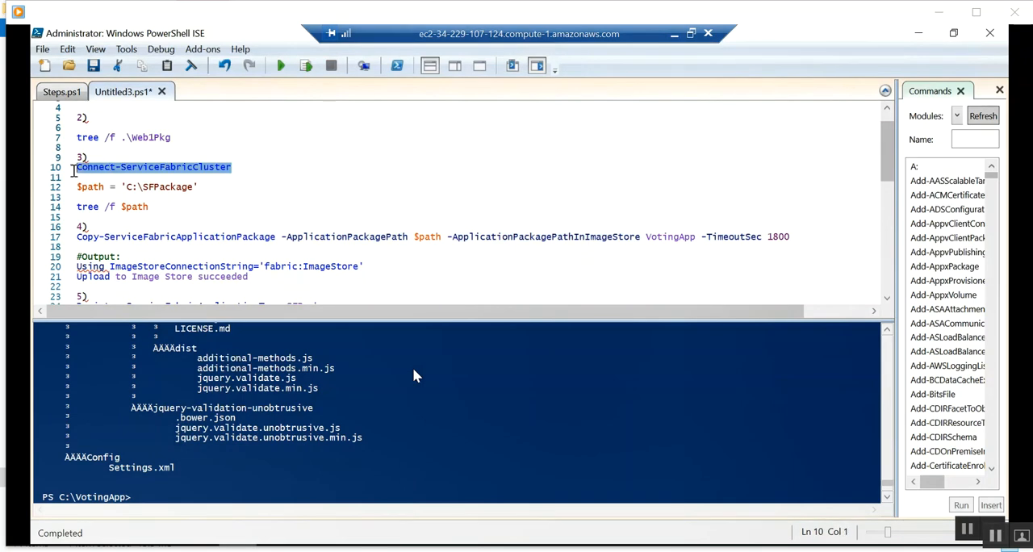
pyautogui.click(163, 491)
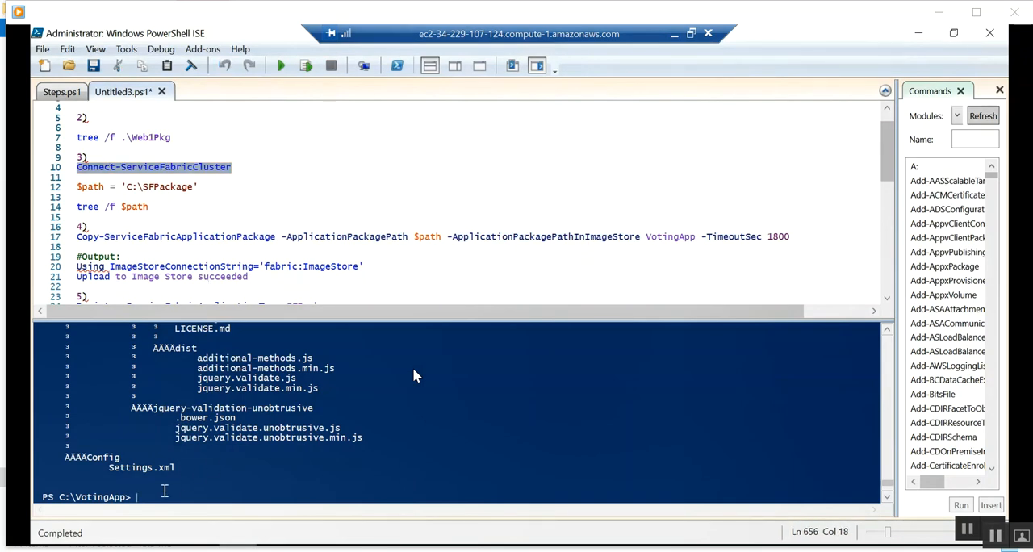
pyautogui.write('cls')
pyautogui.press('Return')
pyautogui.write('Connect-ServiceFabricCluster')
pyautogui.press('Return')
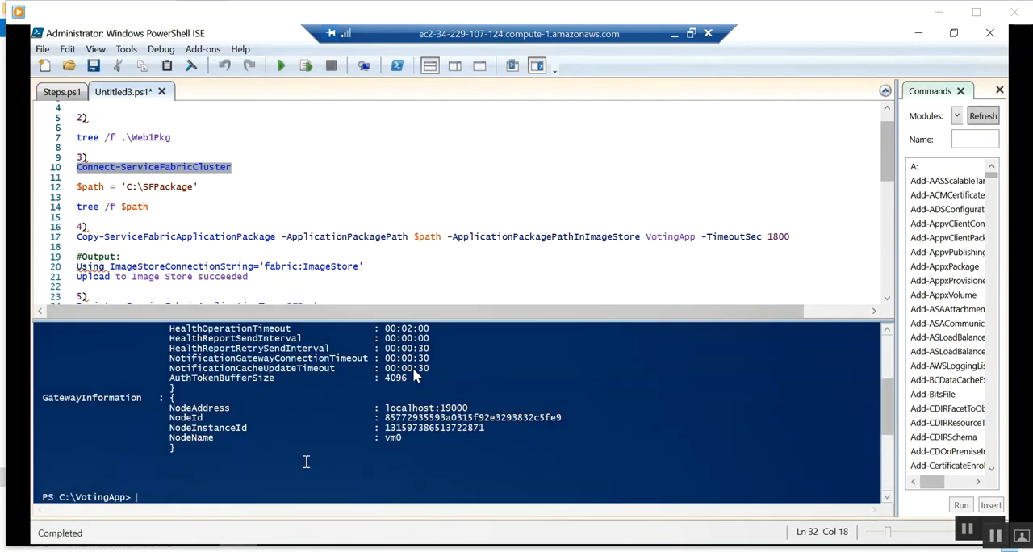
pyautogui.scroll(5, 303, 398)
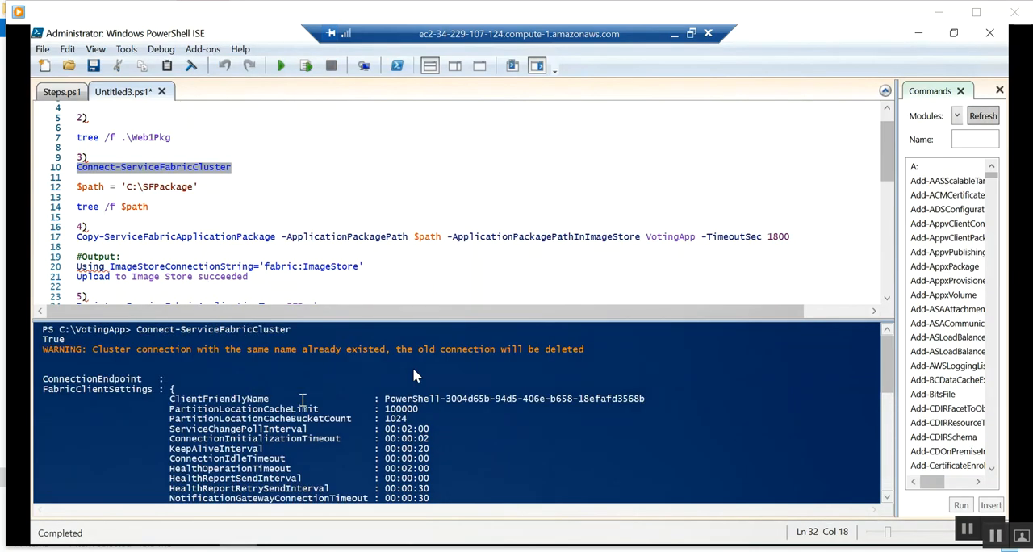
pyautogui.scroll(-5, 275, 386)
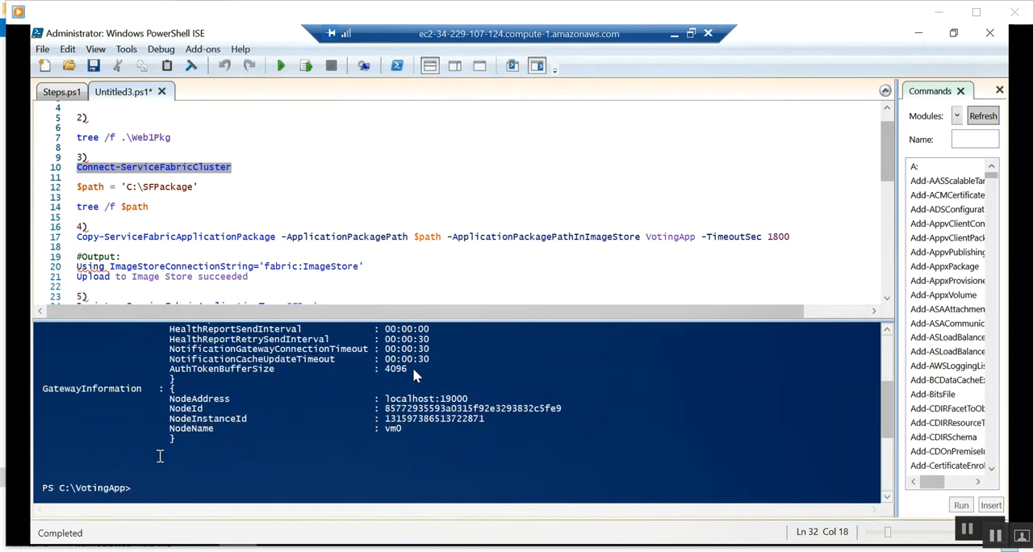
pyautogui.scroll(-2, 221, 464)
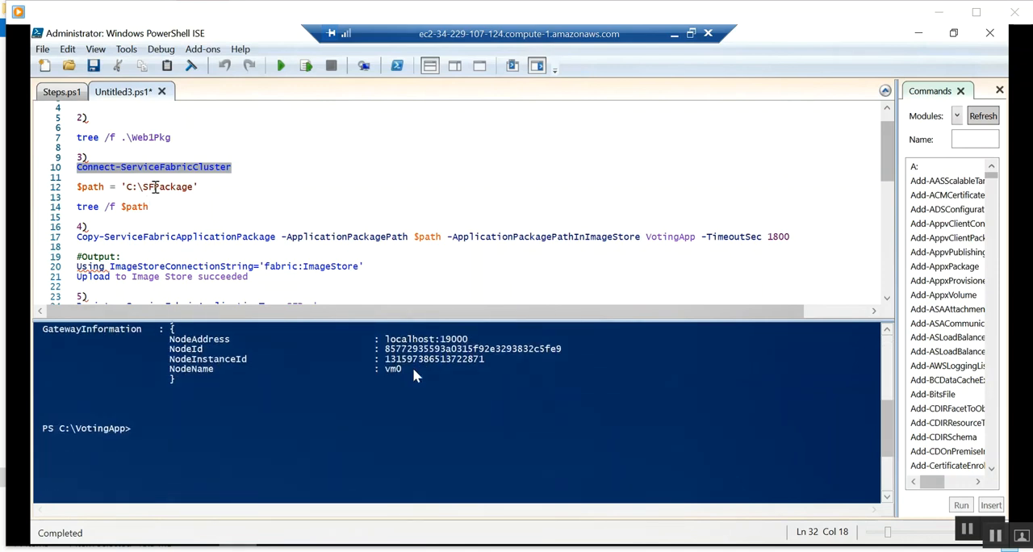
# Set $path to 'C:\VotingApp' in the script, run that line, and list the package contents with tree /f $path.
pyautogui.click(155, 186)
pyautogui.doubleClick(162, 187)
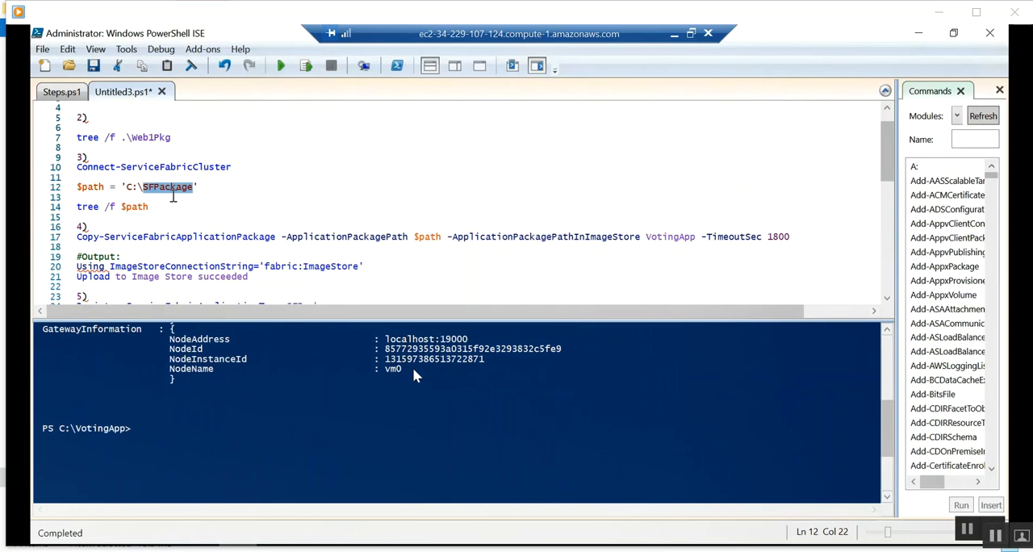
pyautogui.write('Voting')
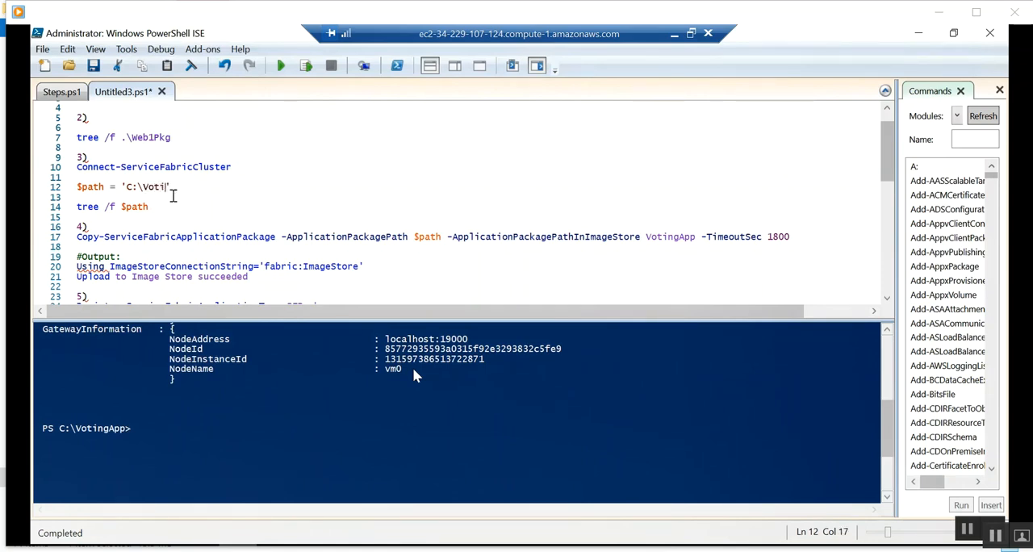
pyautogui.write('App')
pyautogui.keyDown('shift'); pyautogui.click(73, 187); pyautogui.keyUp('shift')
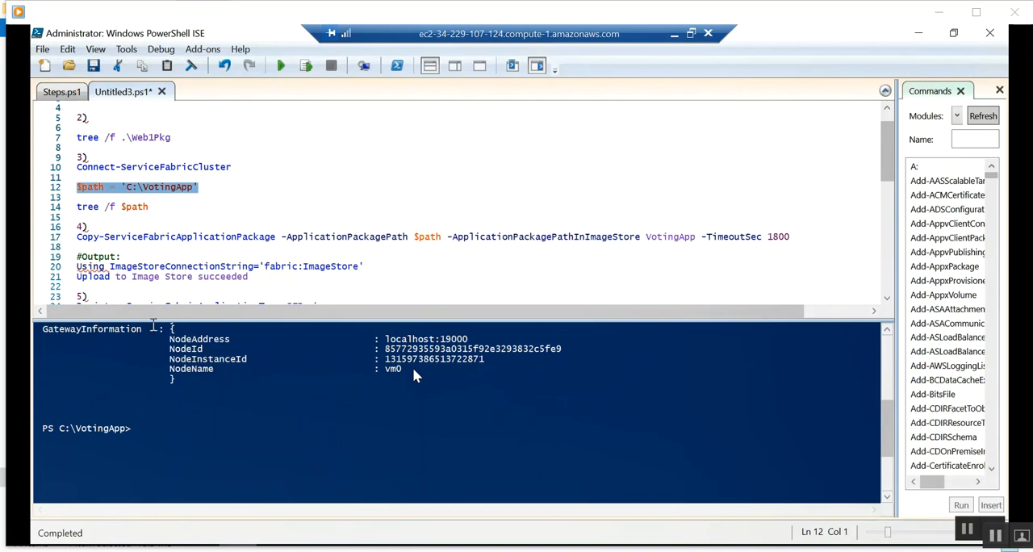
pyautogui.press('F8')
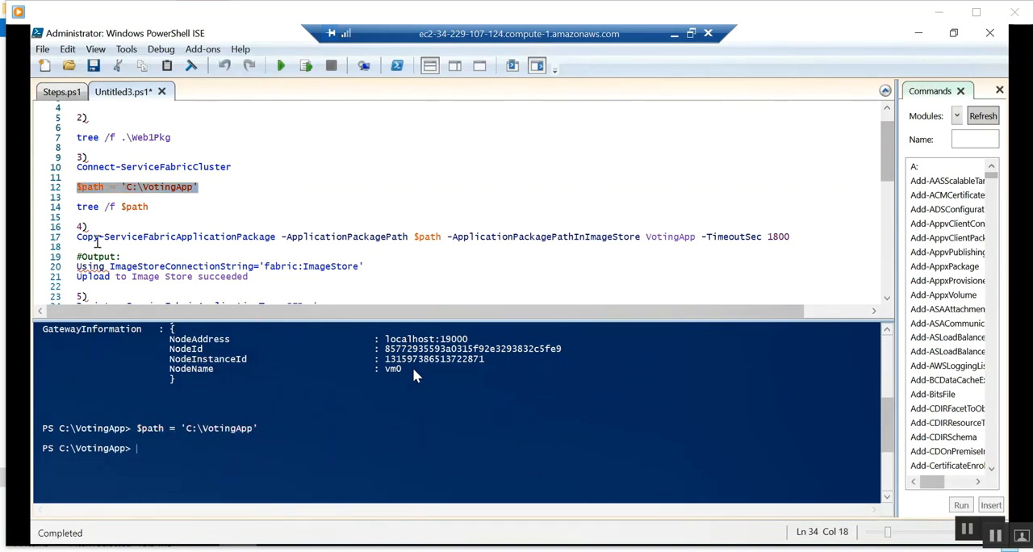
pyautogui.moveTo(163, 206); pyautogui.dragTo(63, 207)
pyautogui.press('F8')
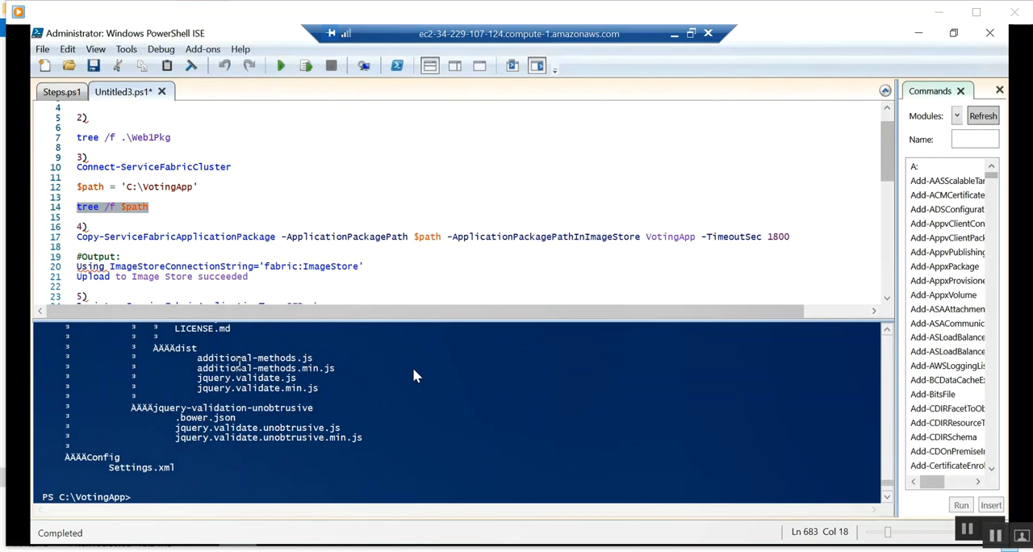
# Clear the console and run Copy-ServiceFabricApplicationPackage with $path, image store path VotingApp and a timeout of 1800 seconds.
pyautogui.click(622, 250)
pyautogui.moveTo(790, 236); pyautogui.dragTo(42, 240)
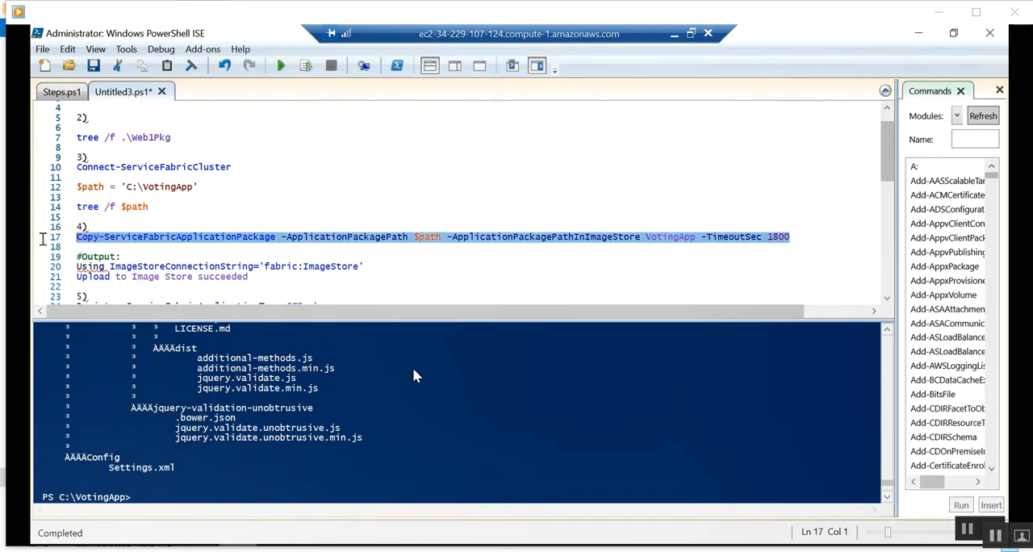
pyautogui.click(158, 495)
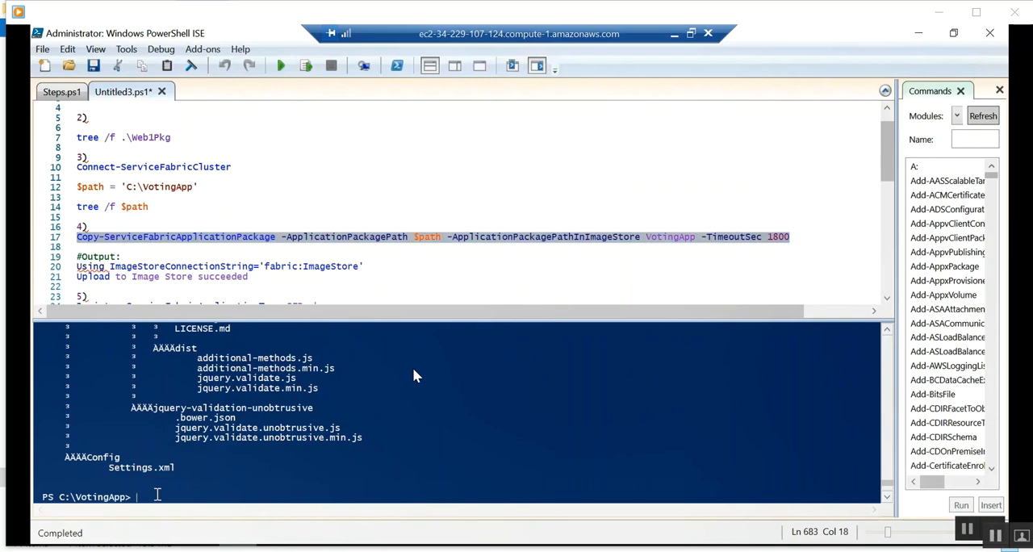
pyautogui.write('cls')
pyautogui.press('Return')
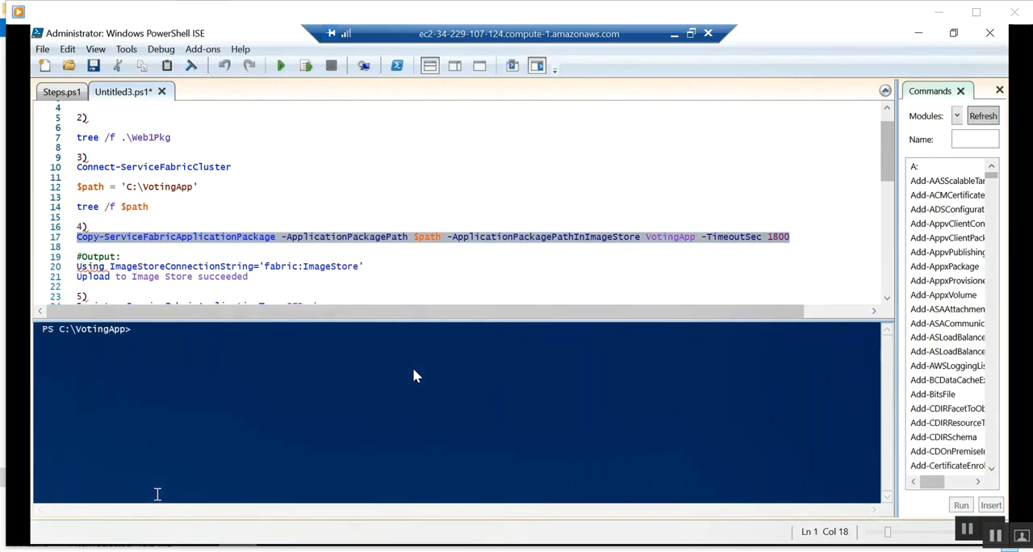
pyautogui.write('Copy-ServiceFabricApplicationPackage -ApplicationPackagePath $path -ApplicationPackagePathInImageStore VotingApp -TimeoutSec 1800')
pyautogui.press('Return')
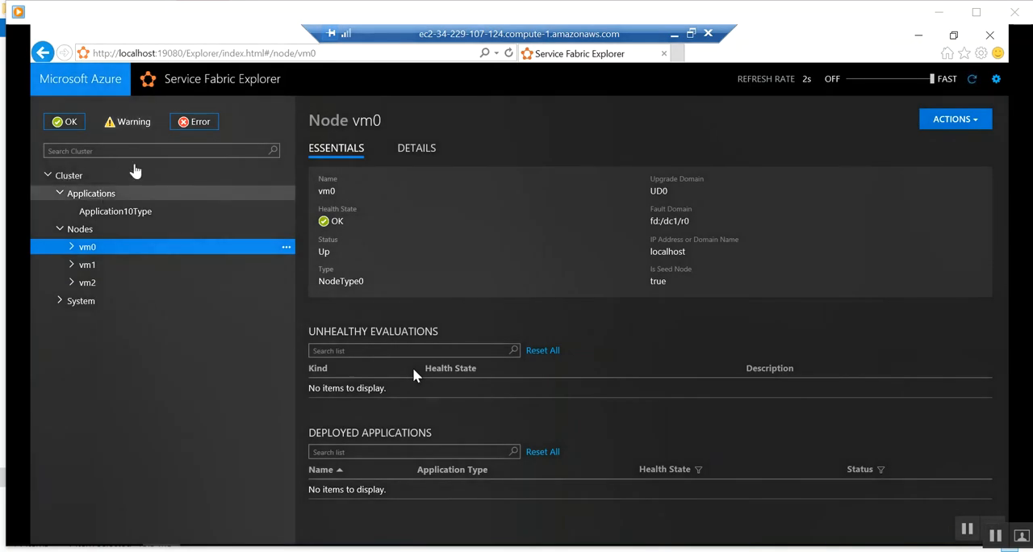
# Examine the cluster overview and Application10Type in Service Fabric Explorer, and glance at the Voting solution in Visual Studio.
pyautogui.click(135, 171)
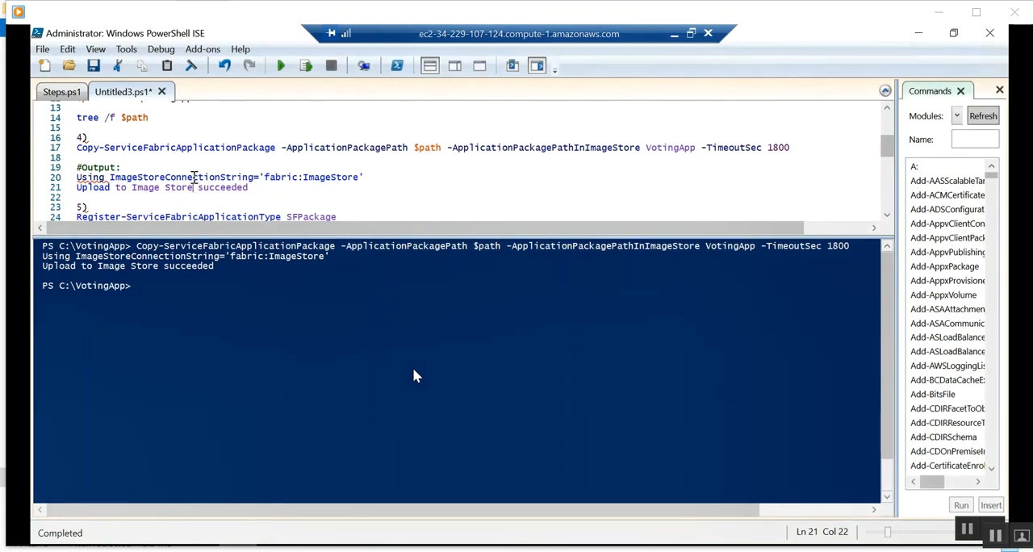
pyautogui.scroll(-1, 194, 177)
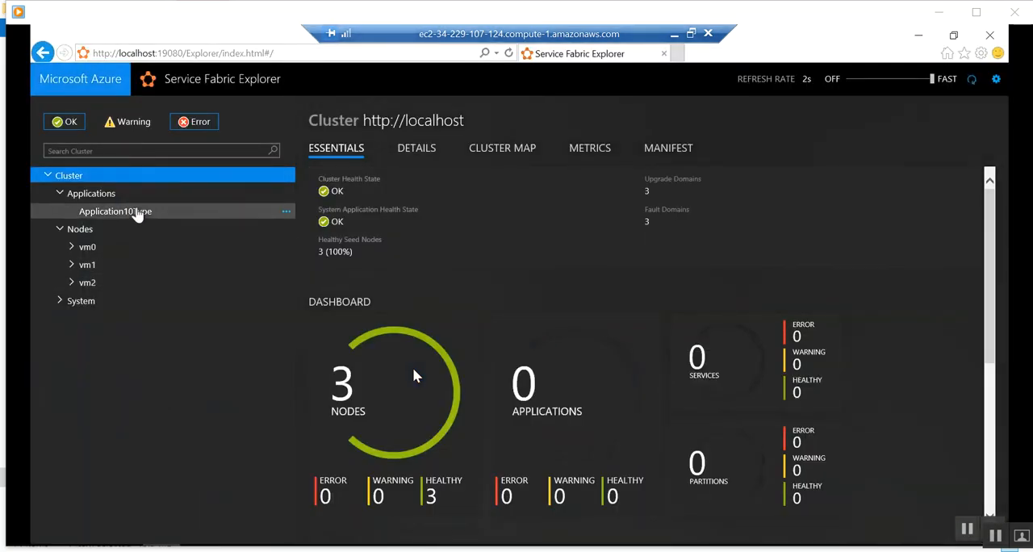
pyautogui.click(139, 211)
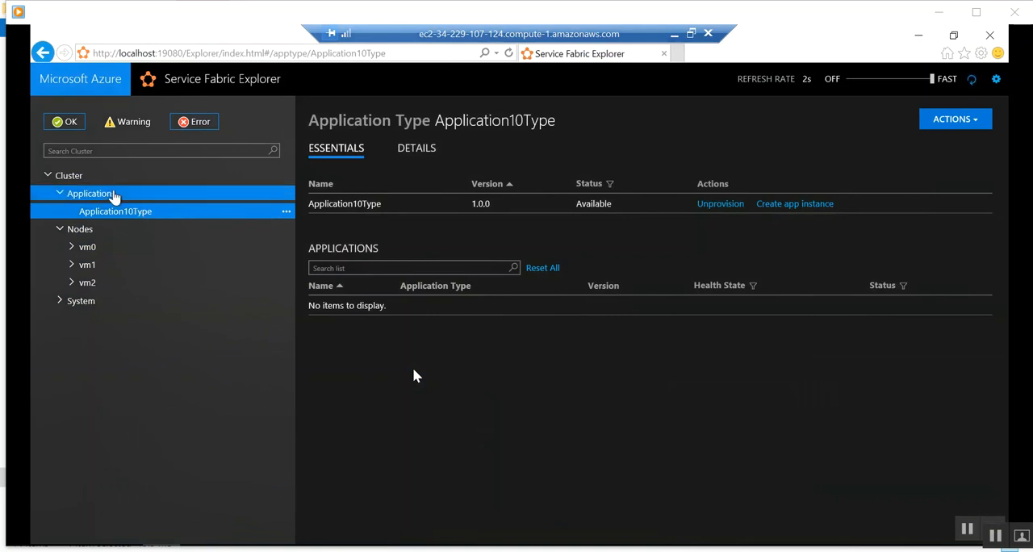
pyautogui.click(112, 194)
pyautogui.click(70, 179)
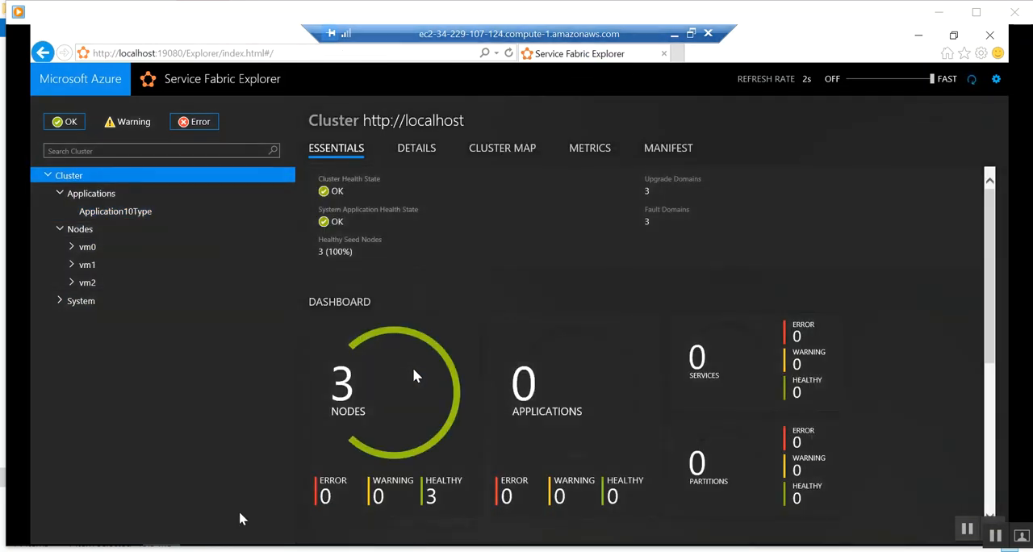
pyautogui.click(239, 549)
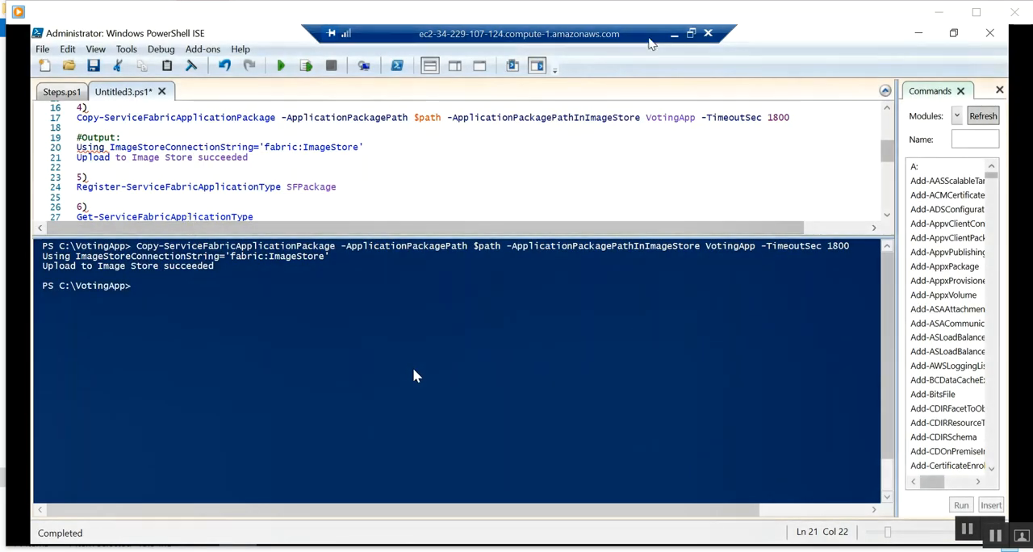
pyautogui.click(674, 34)
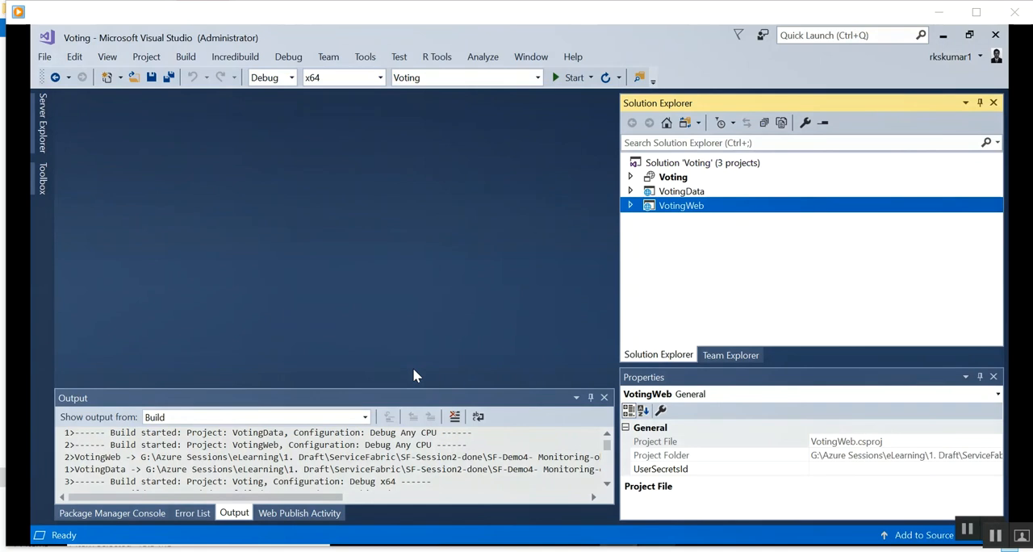
pyautogui.click(690, 548)
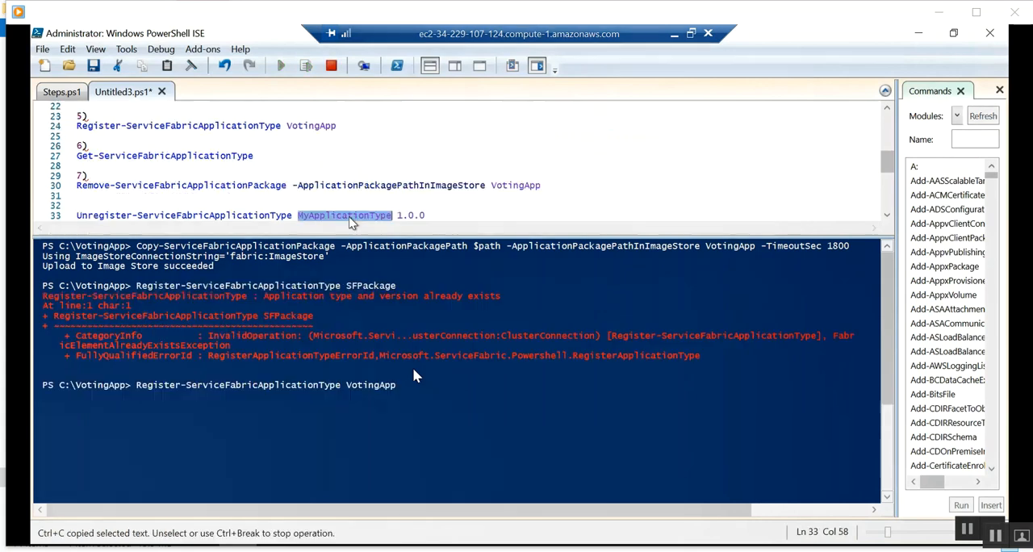
# Replace MyApplicationType with VotingApp in the script's Unregister-ServiceFabricApplicationType line, and select the Get-ServiceFabricApplicationType command.
pyautogui.write('VotingApp')
pyautogui.click(416, 207)
pyautogui.click(453, 157)
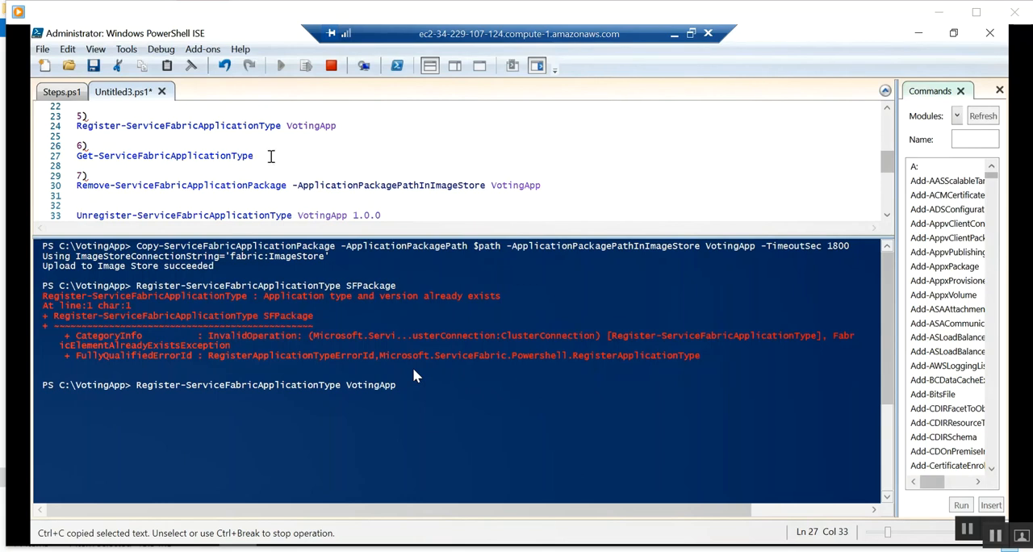
pyautogui.hotkey('shift', 'Home')
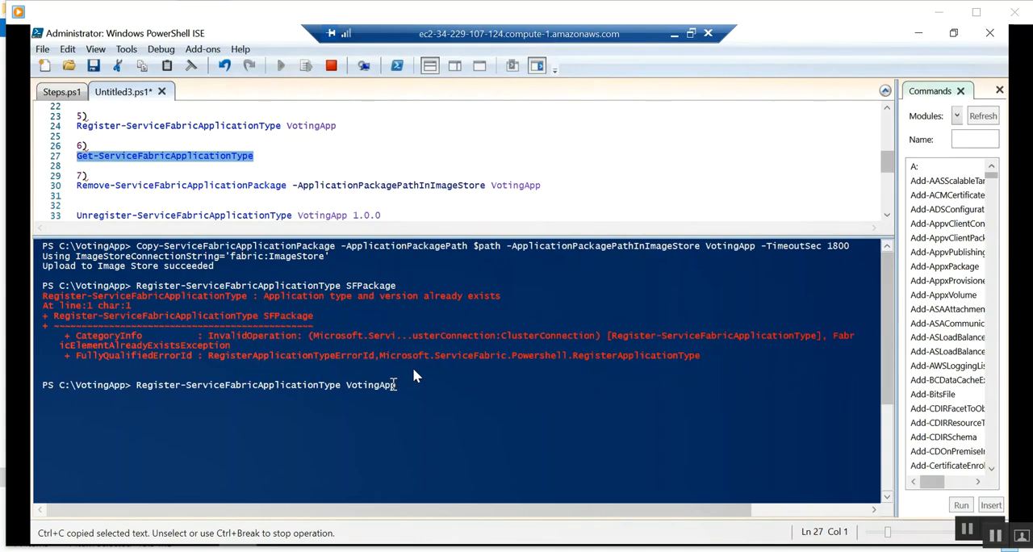
pyautogui.click(437, 387)
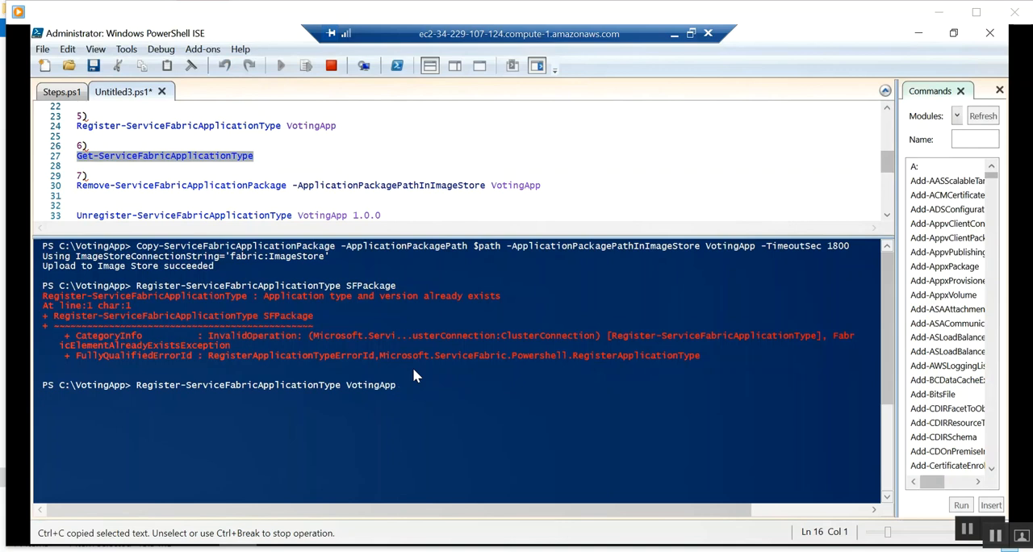
# Switch to Service Fabric Explorer and check the cluster's application types and dashboard.
pyautogui.click(159, 549)
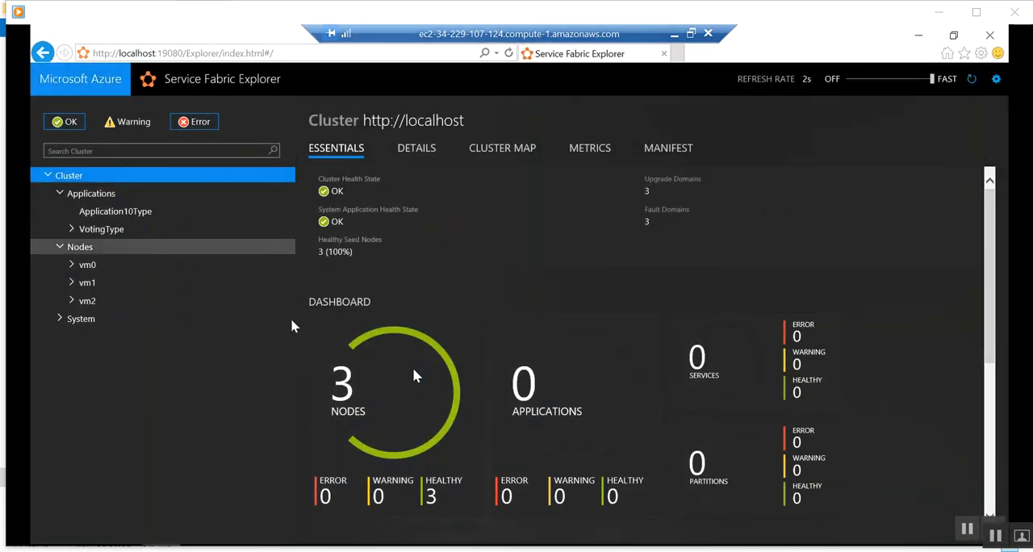
pyautogui.scroll(-2, 389, 326)
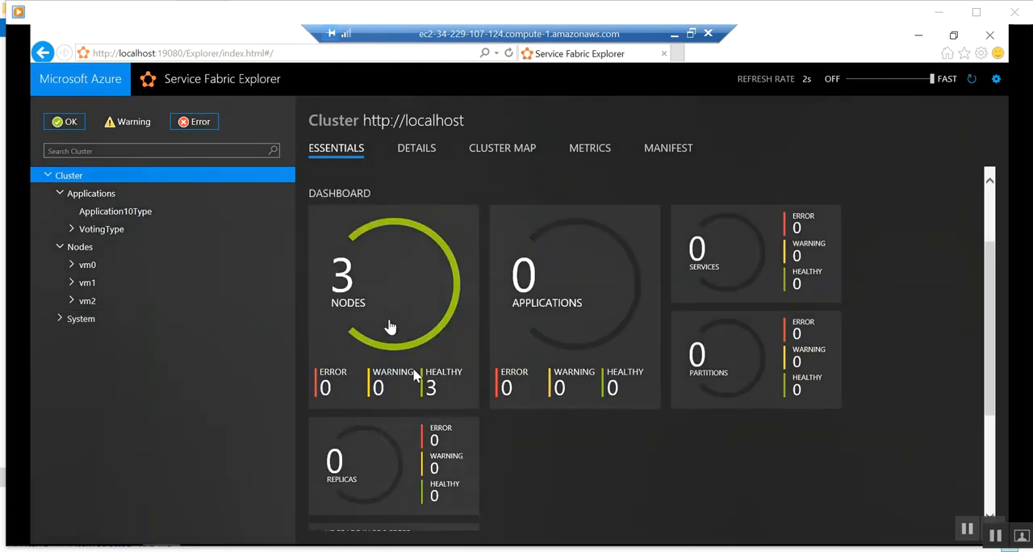
pyautogui.scroll(-1, 389, 326)
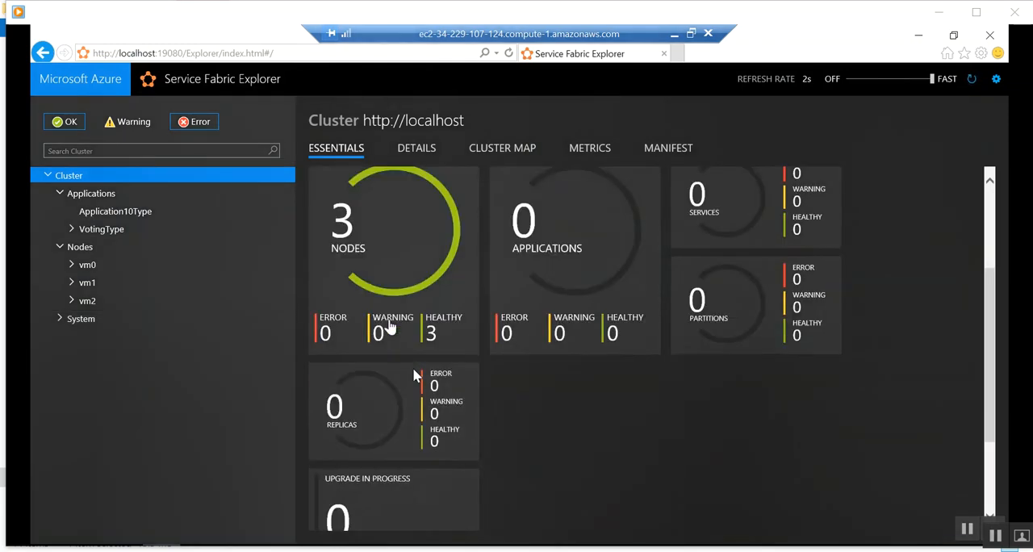
# Examine the cluster dashboard, the nodes vm0, vm1 and vm2, the System application, and Application10Type.
pyautogui.scroll(3, 389, 326)
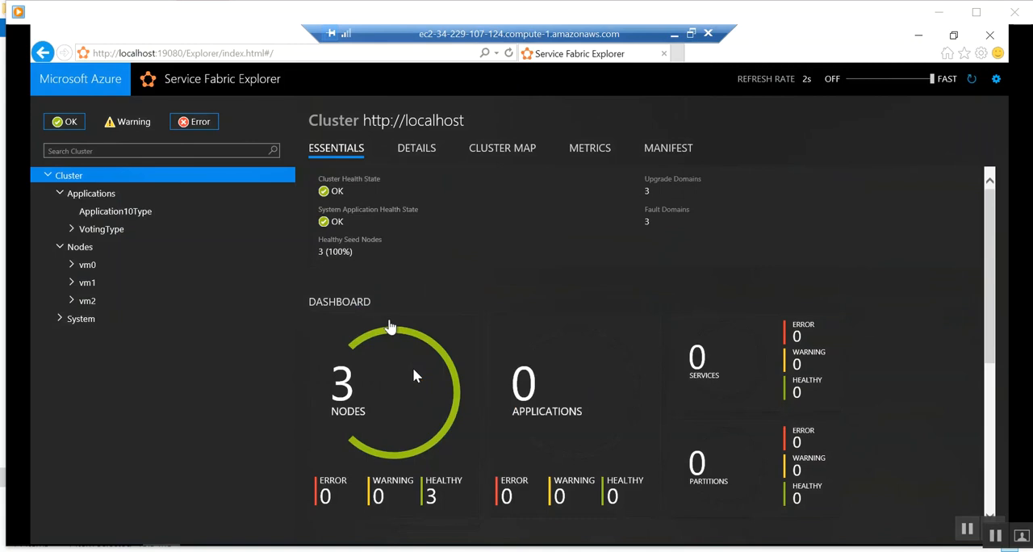
pyautogui.click(73, 267)
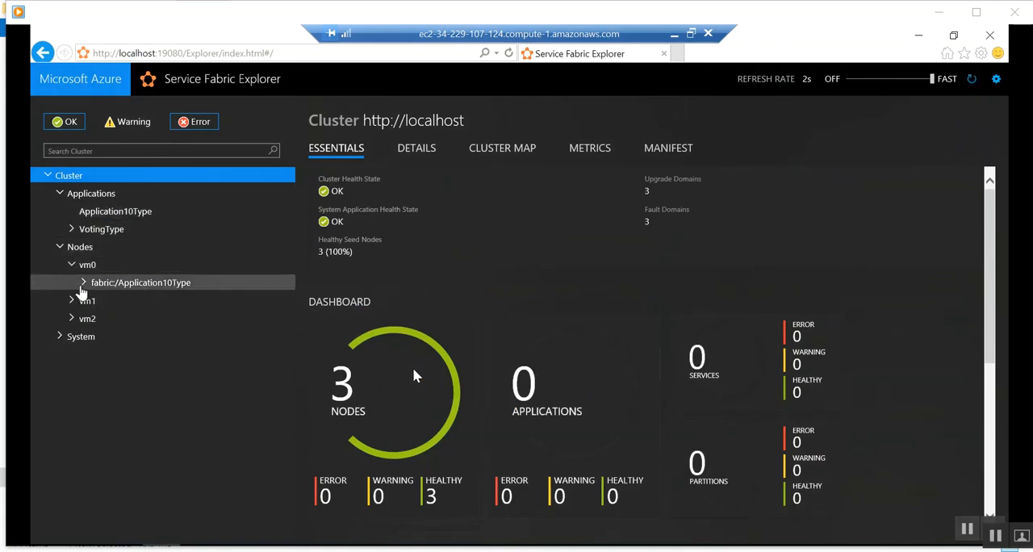
pyautogui.click(72, 283)
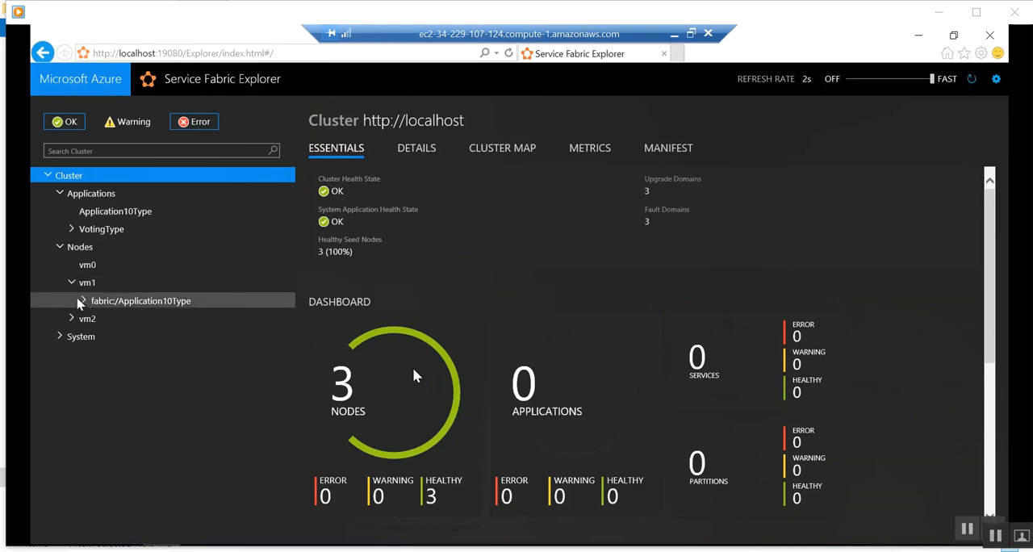
pyautogui.click(75, 305)
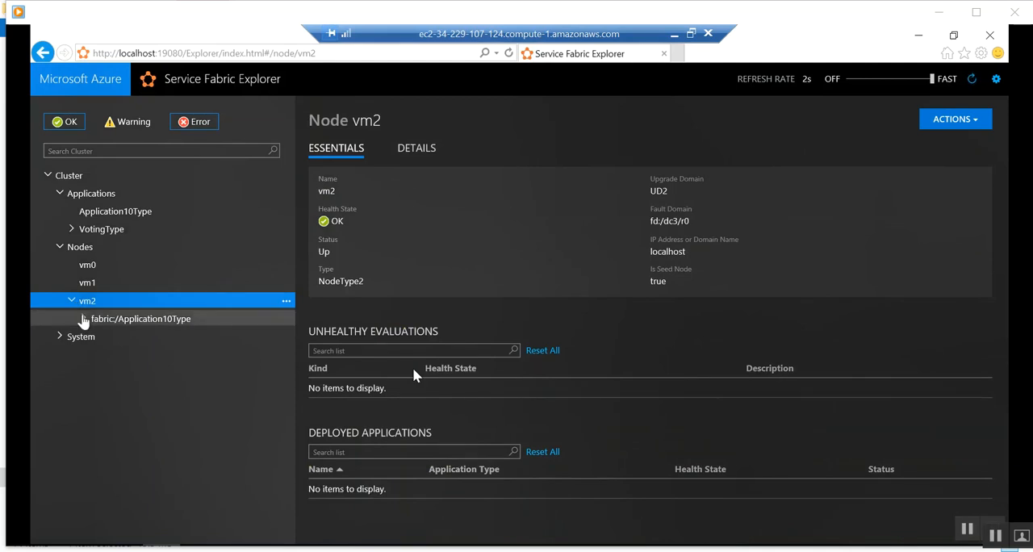
pyautogui.click(81, 319)
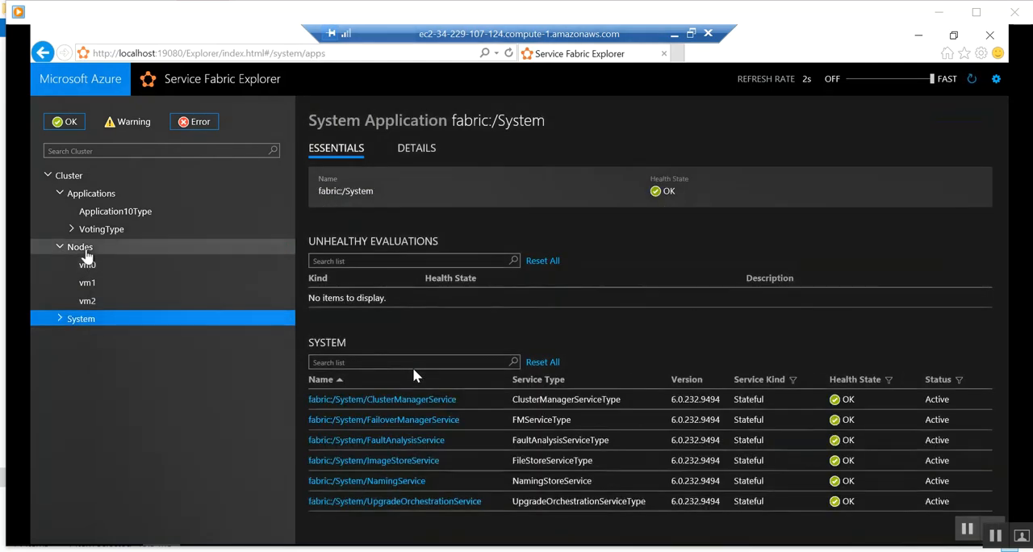
pyautogui.click(83, 247)
pyautogui.click(103, 214)
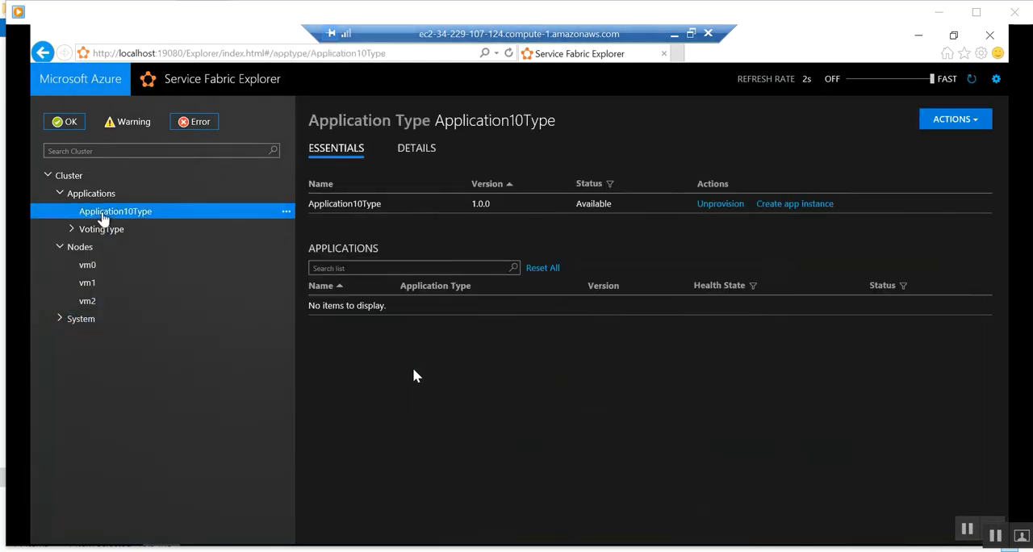
pyautogui.click(71, 179)
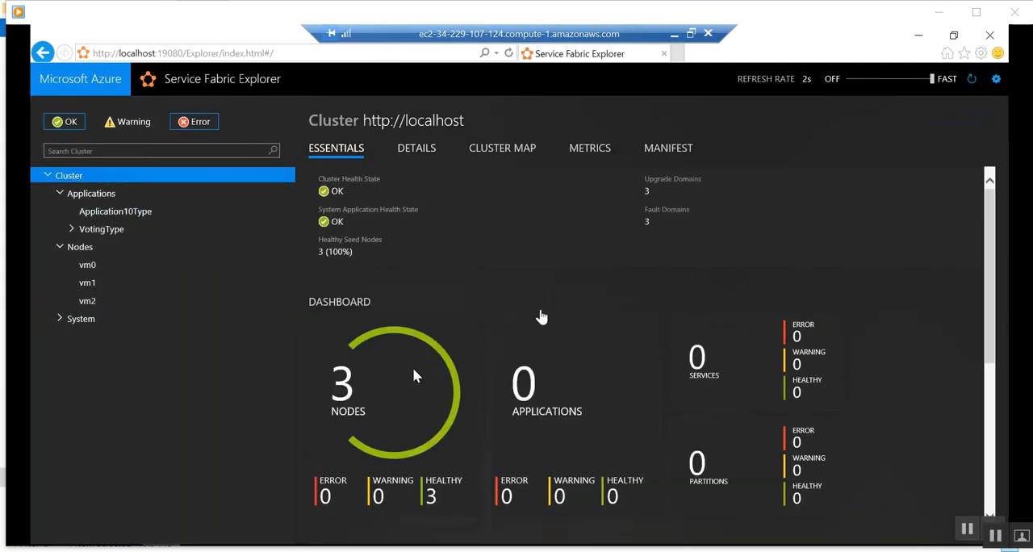
pyautogui.hotkey('alt', 'Tab')
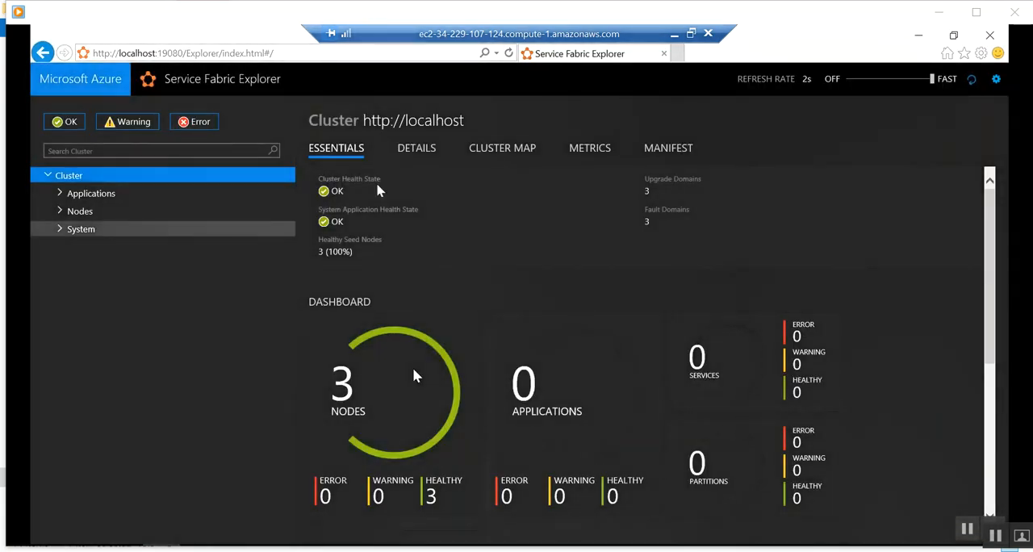
# Open the VotingType application type, check the nodes, and create a version 1.0.0 application instance named fabric:/VotingType.
pyautogui.click(62, 194)
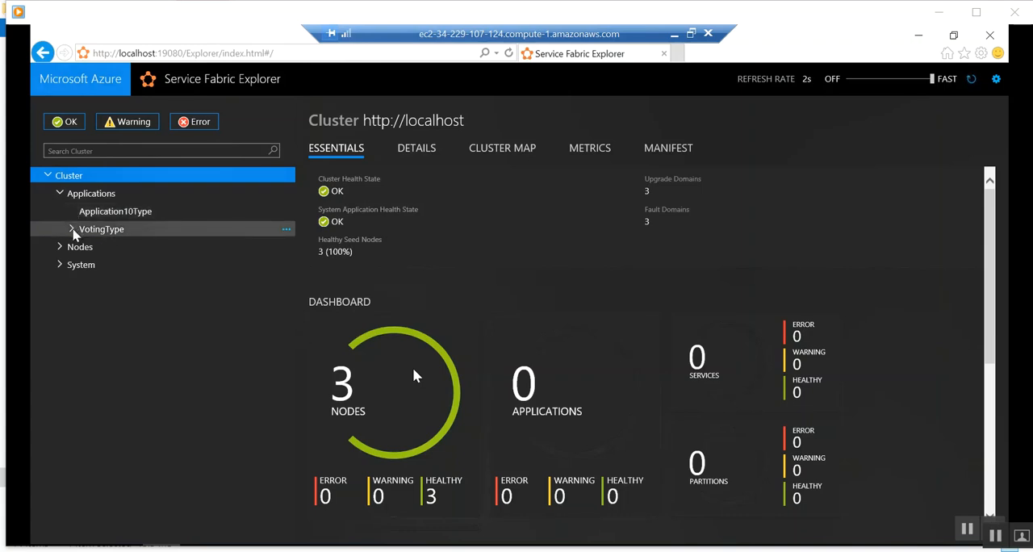
pyautogui.click(121, 235)
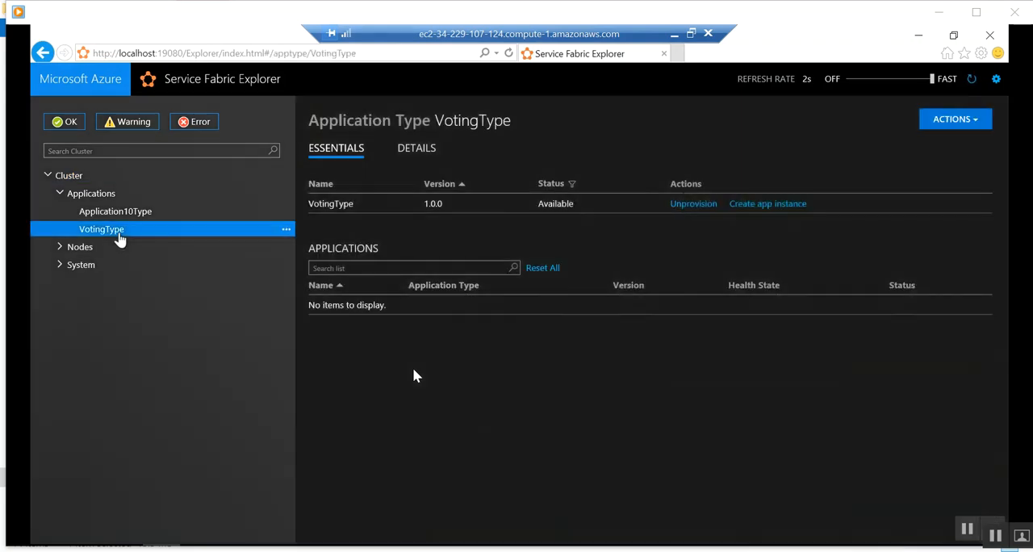
pyautogui.click(62, 250)
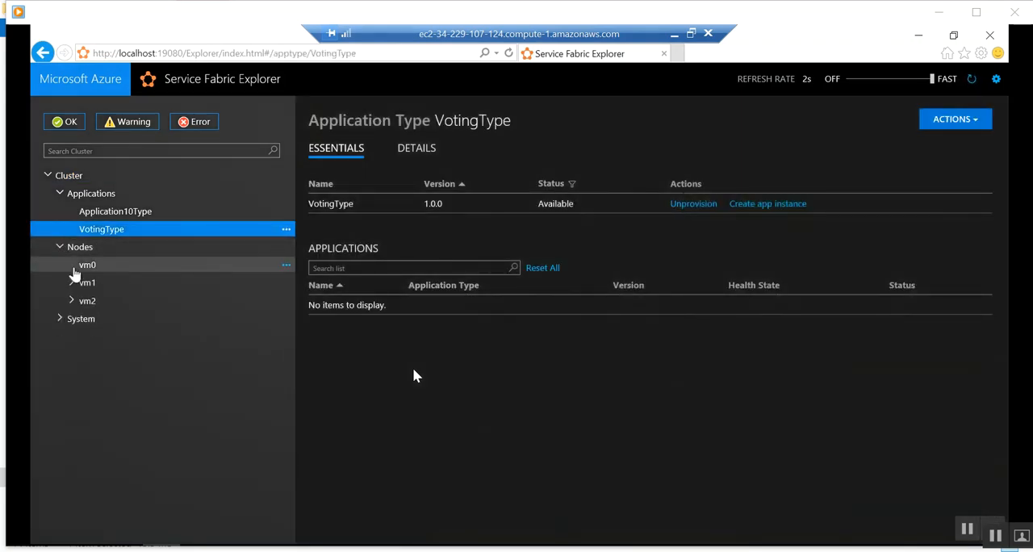
pyautogui.click(73, 284)
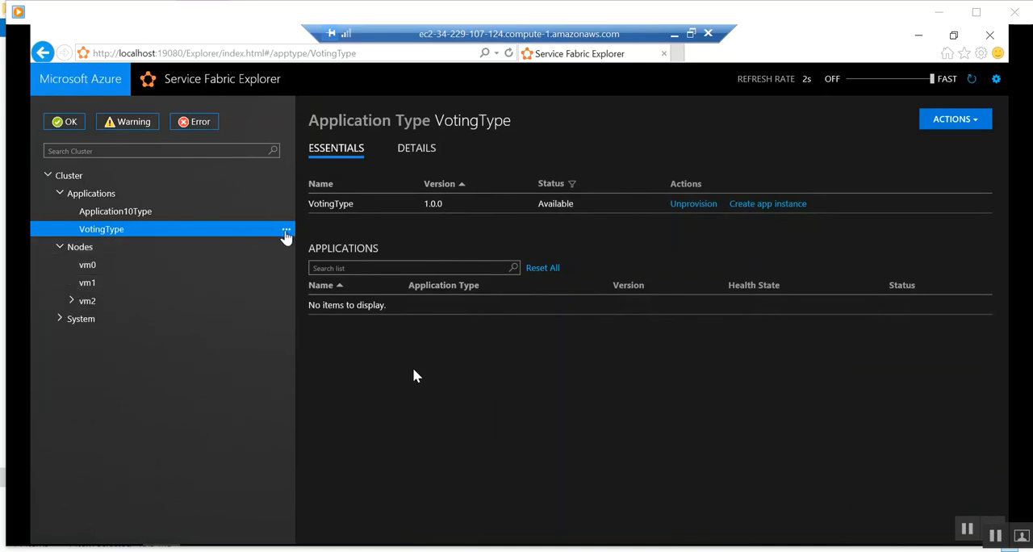
pyautogui.click(769, 206)
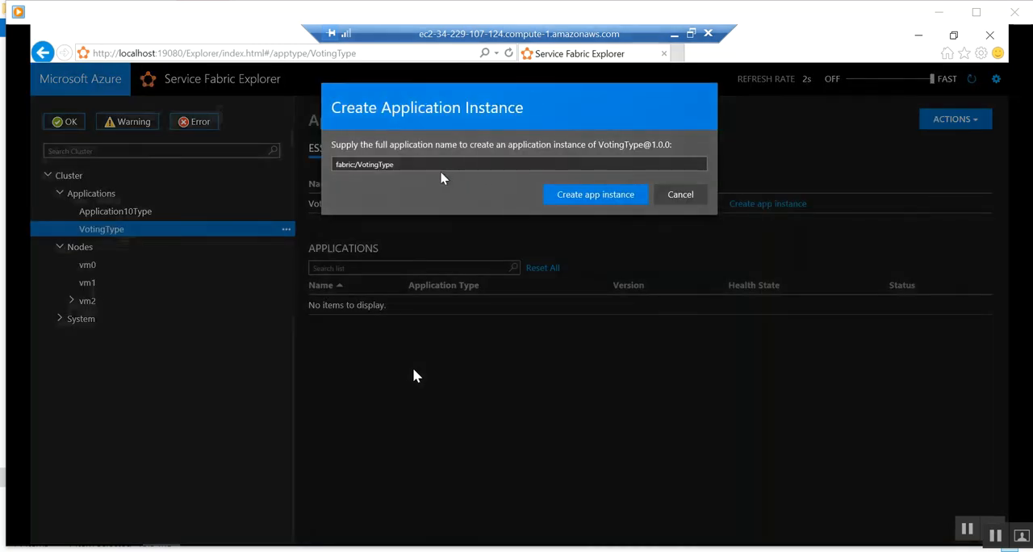
pyautogui.click(586, 199)
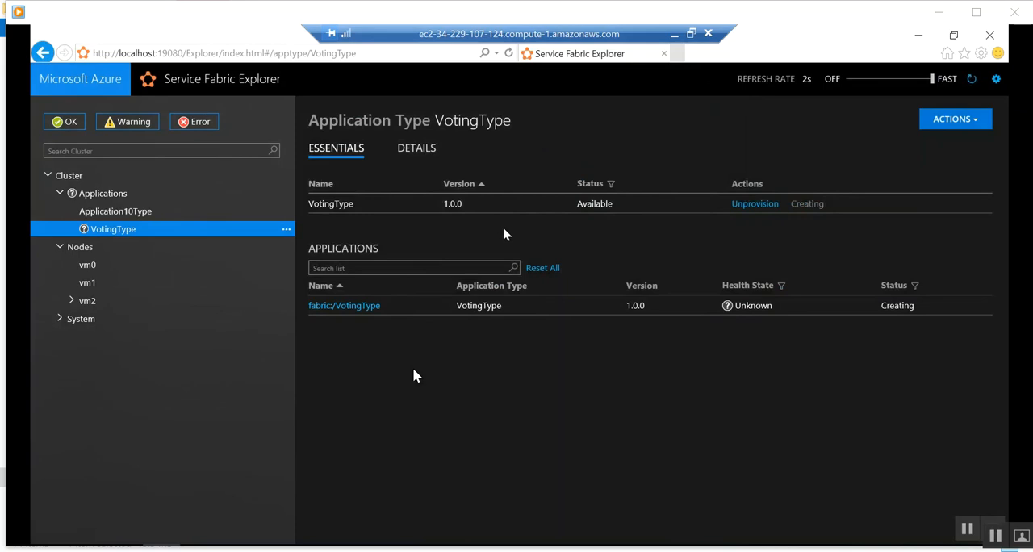
# Check the cluster dashboard's applications and inspect the services and service types of the fabric:/VotingType application.
pyautogui.click(675, 35)
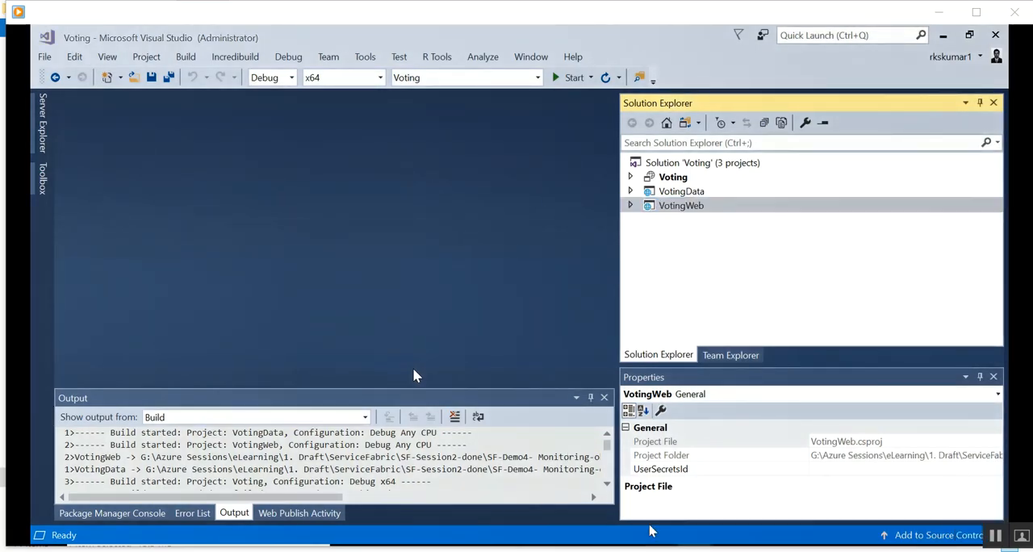
pyautogui.click(547, 545)
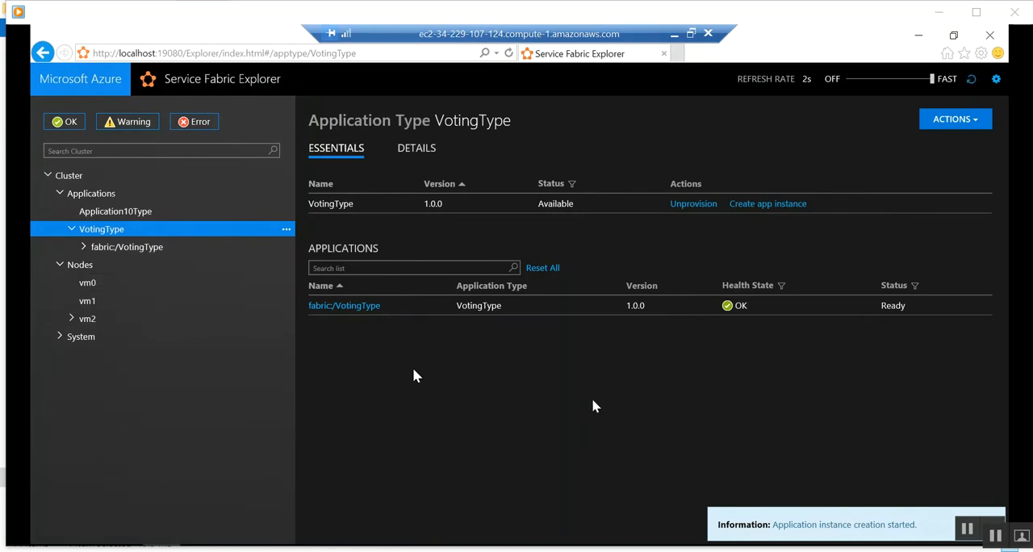
pyautogui.click(68, 175)
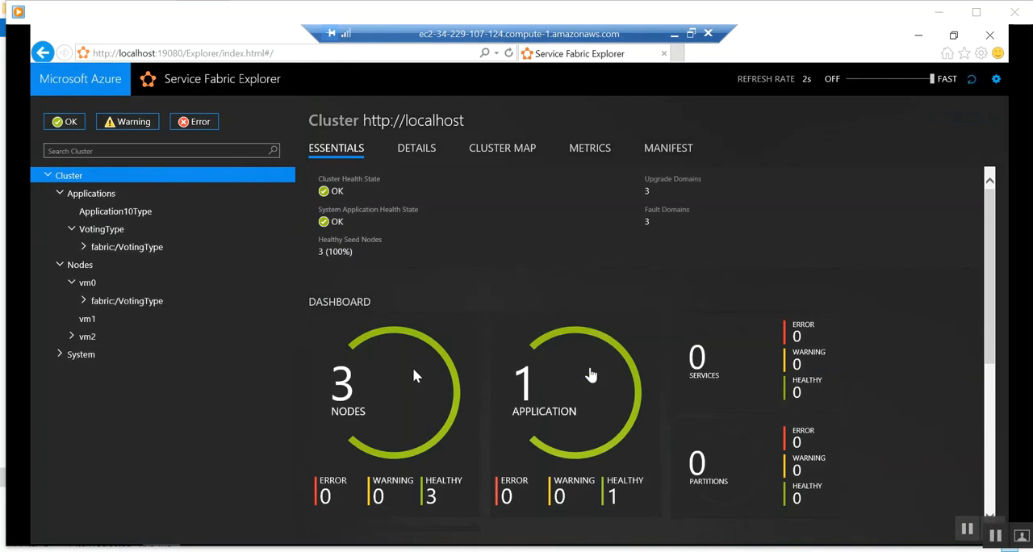
pyautogui.click(591, 373)
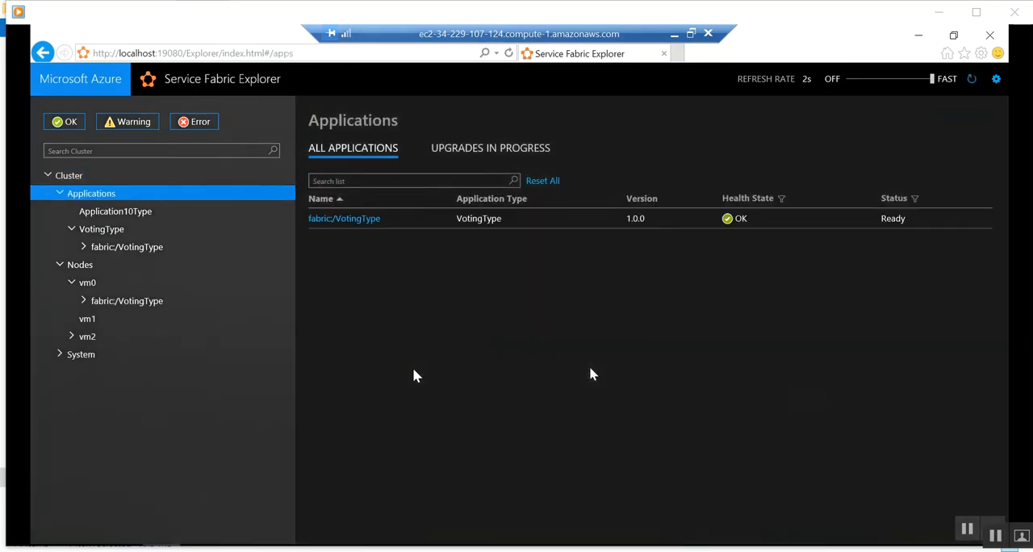
pyautogui.click(352, 219)
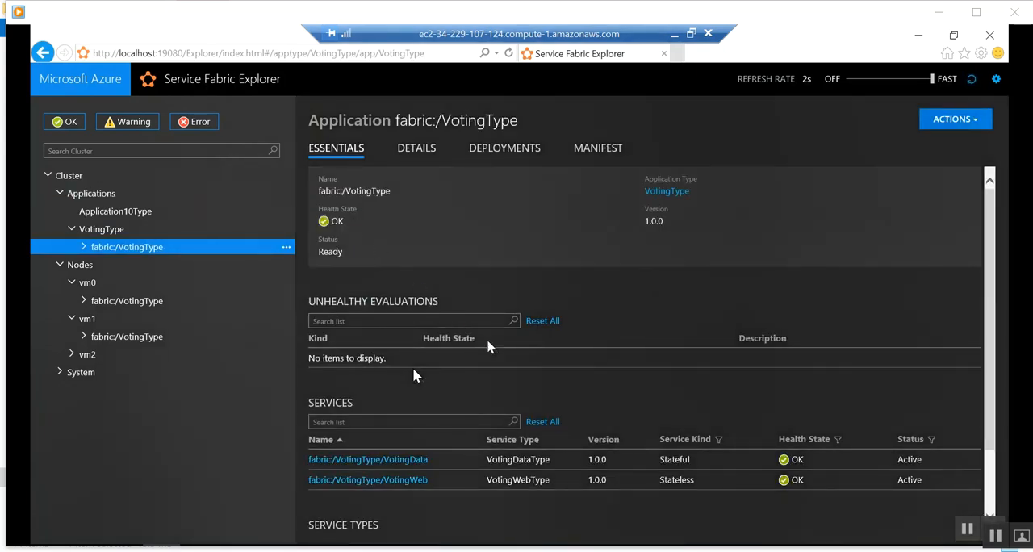
pyautogui.scroll(-1, 413, 375)
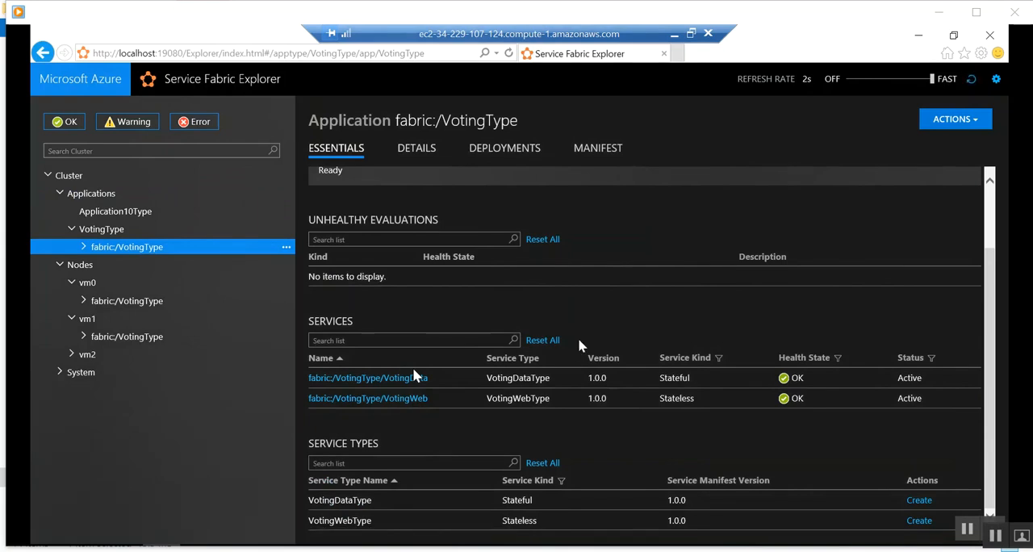
# Inspect the fabric:/VotingType/VotingWeb service and its available actions, revisit the applications list, and switch to the Voting solution in Visual Studio.
pyautogui.click(389, 401)
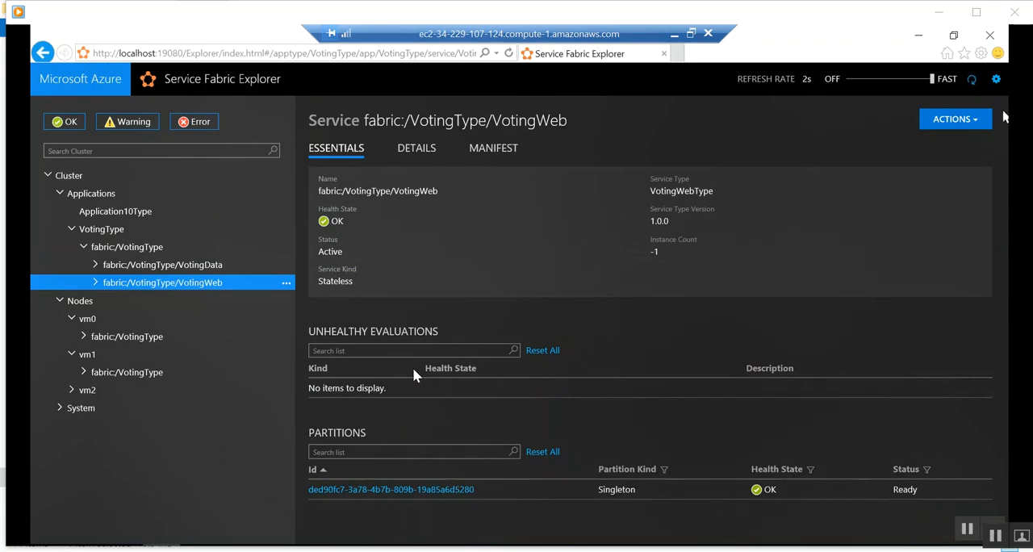
pyautogui.click(975, 122)
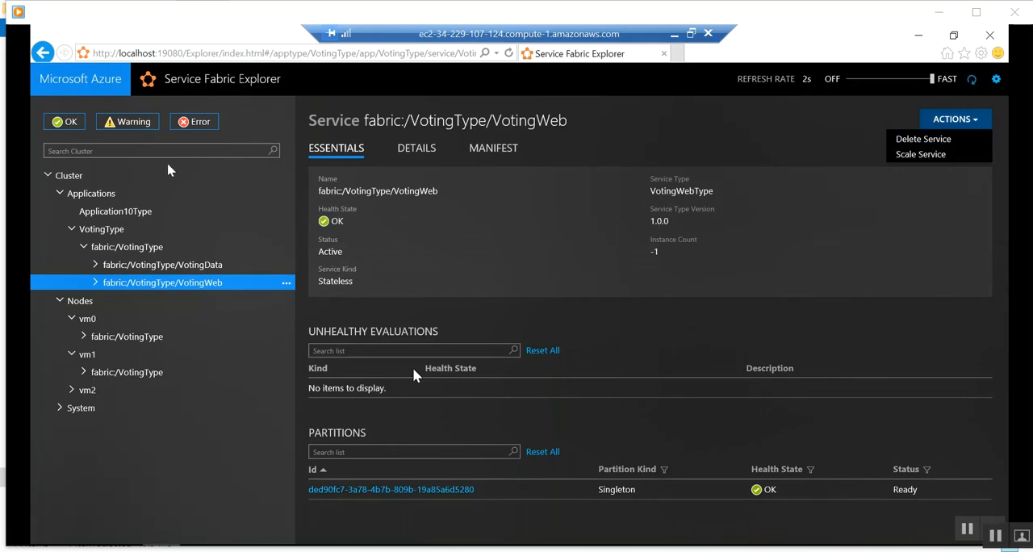
pyautogui.click(69, 179)
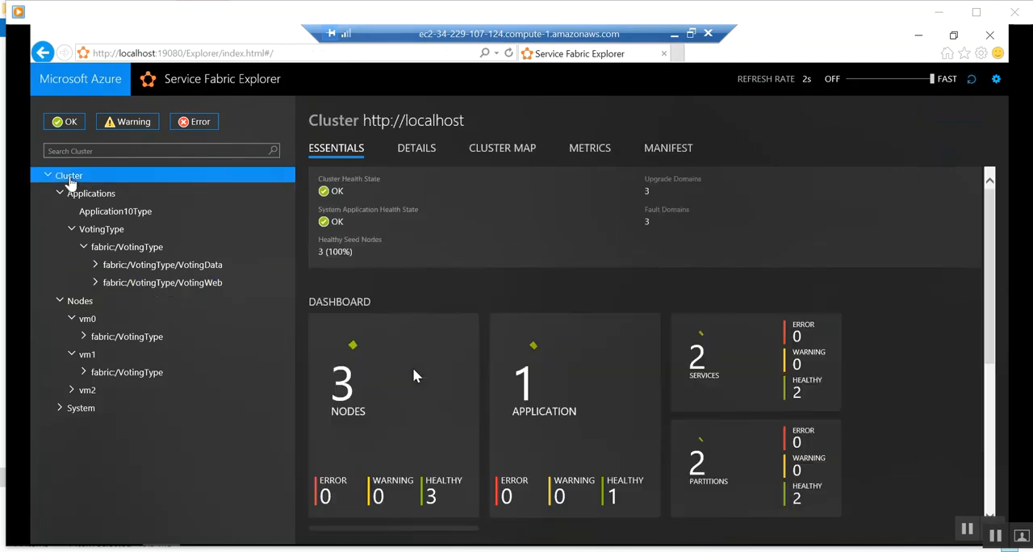
pyautogui.click(74, 197)
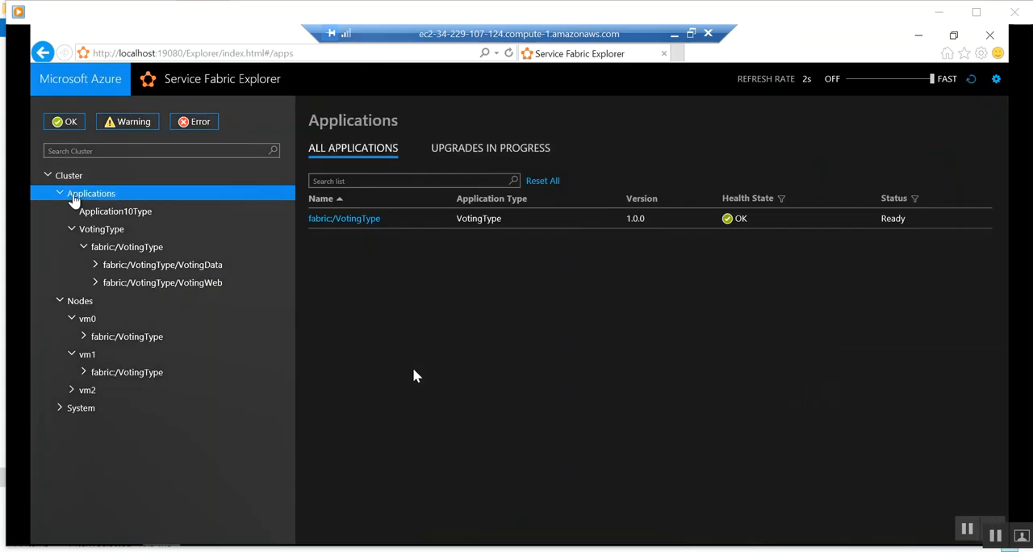
pyautogui.click(676, 33)
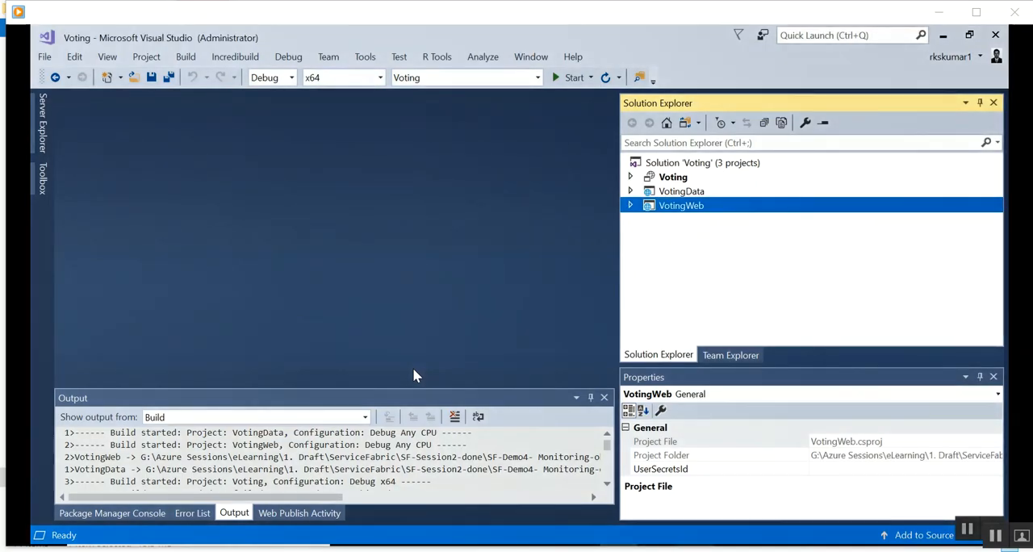